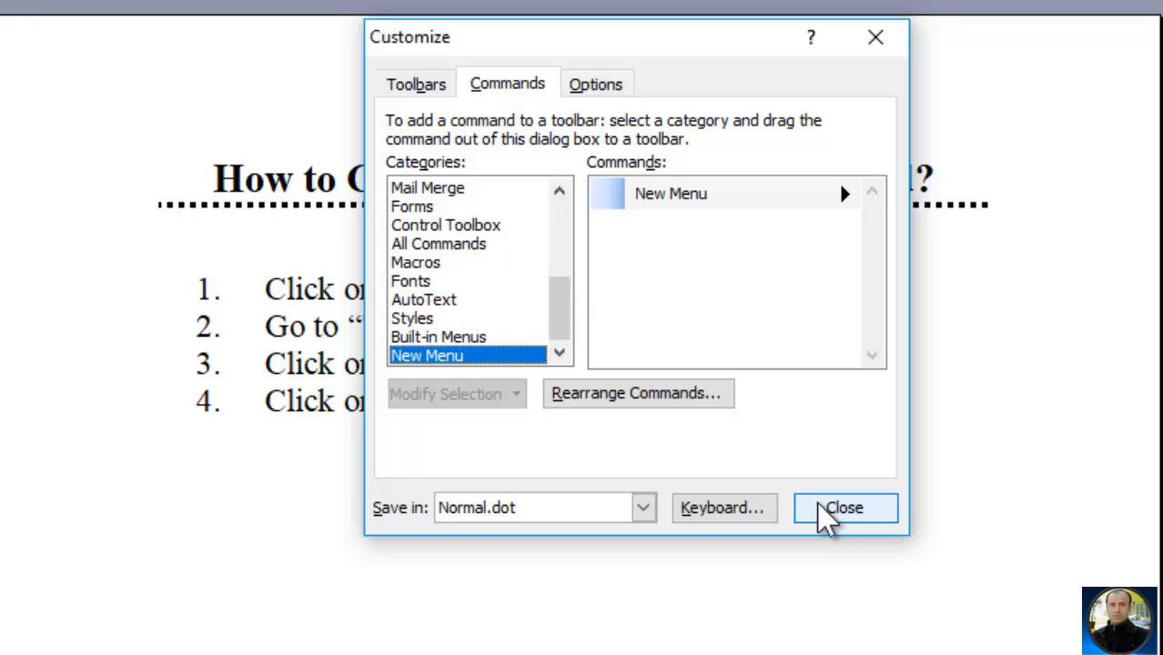
Close the Customize dialog to return to the document.
click(828, 510)
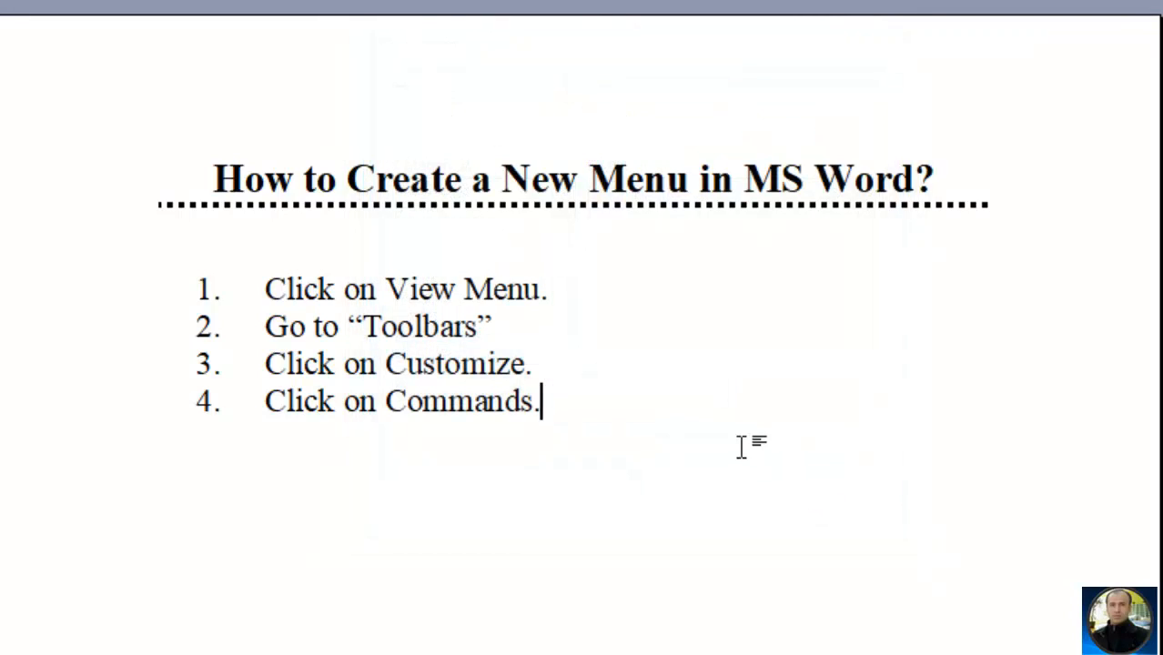
text(lic)
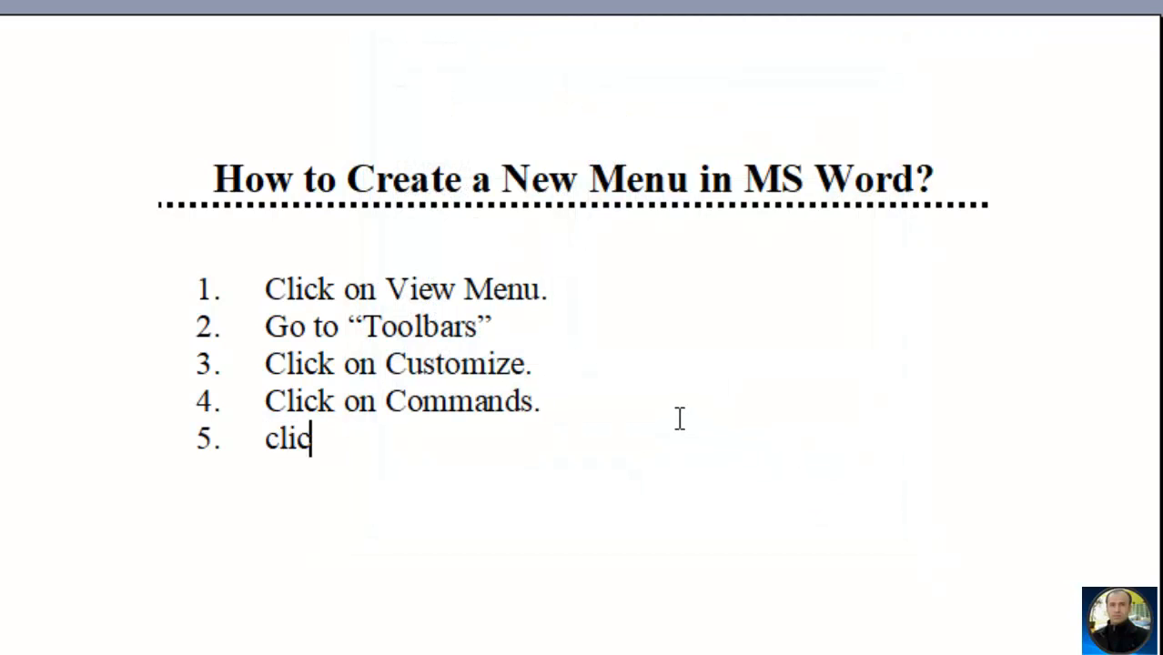
text(k on commands)
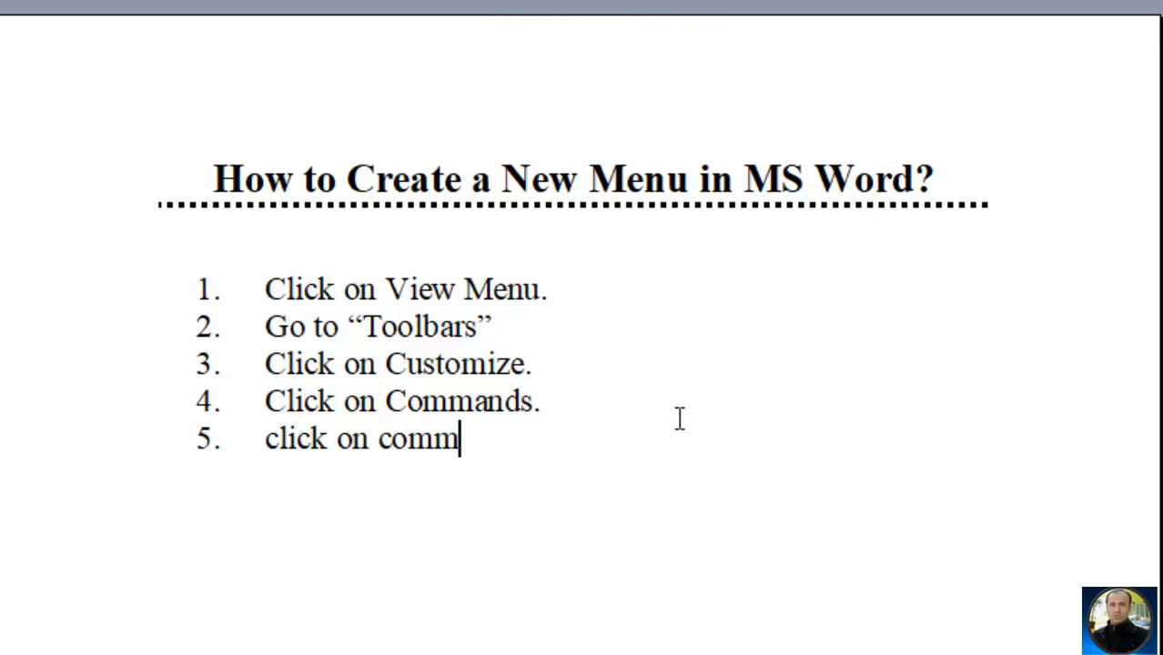
key(BackSpace)
key(BackSpace)
key(BackSpace)
key(BackSpace)
key(BackSpace)
key(BackSpace)
key(BackSpace)
key(BackSpace)
key(BackSpace)
key(BackSpace)
key(BackSpace)
key(BackSpace)
key(BackSpace)
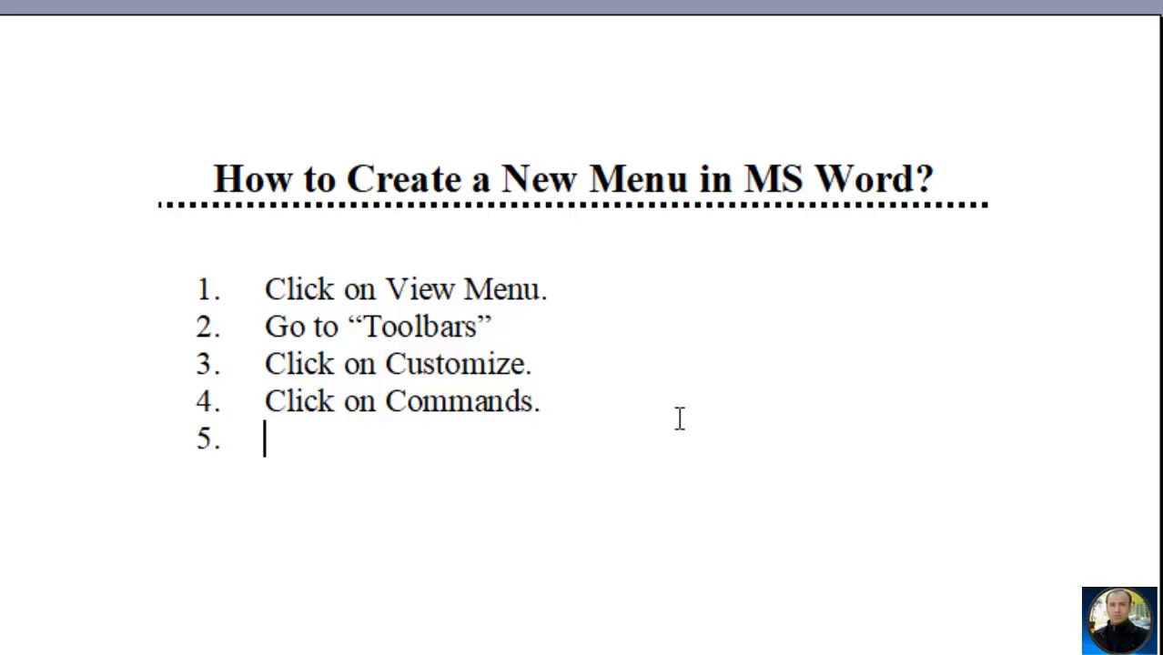
Write list item 5 as "In commands Tab click on new menu." and start a sixth item.
text(in)
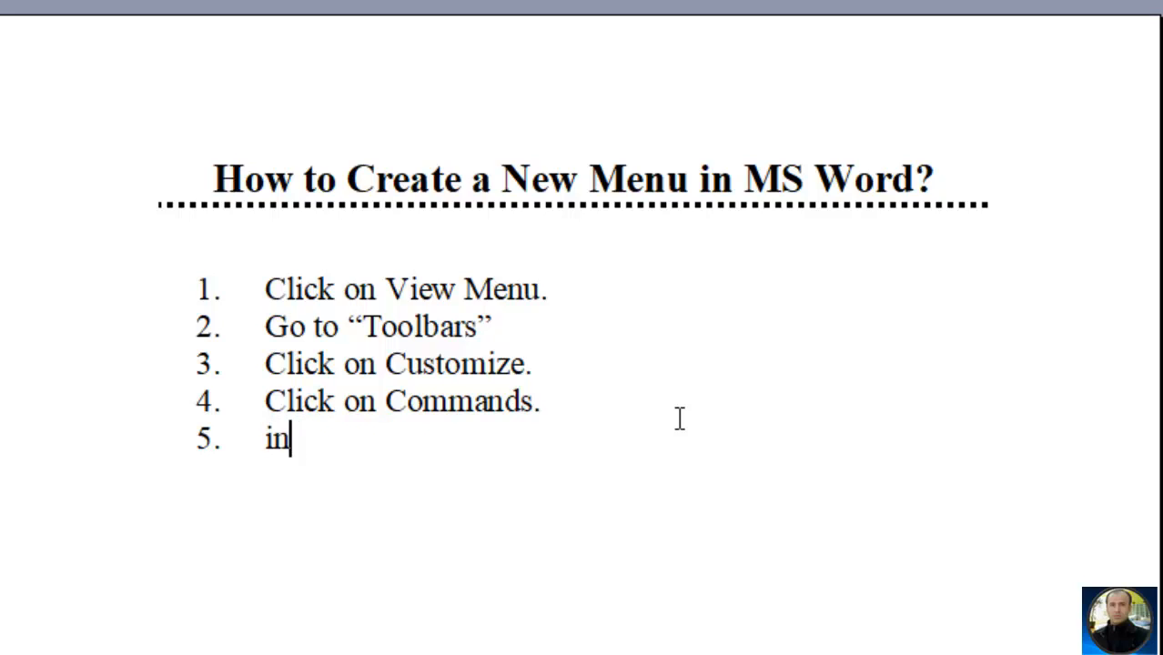
key(BackSpace)
key(BackSpace)
text(In ca)
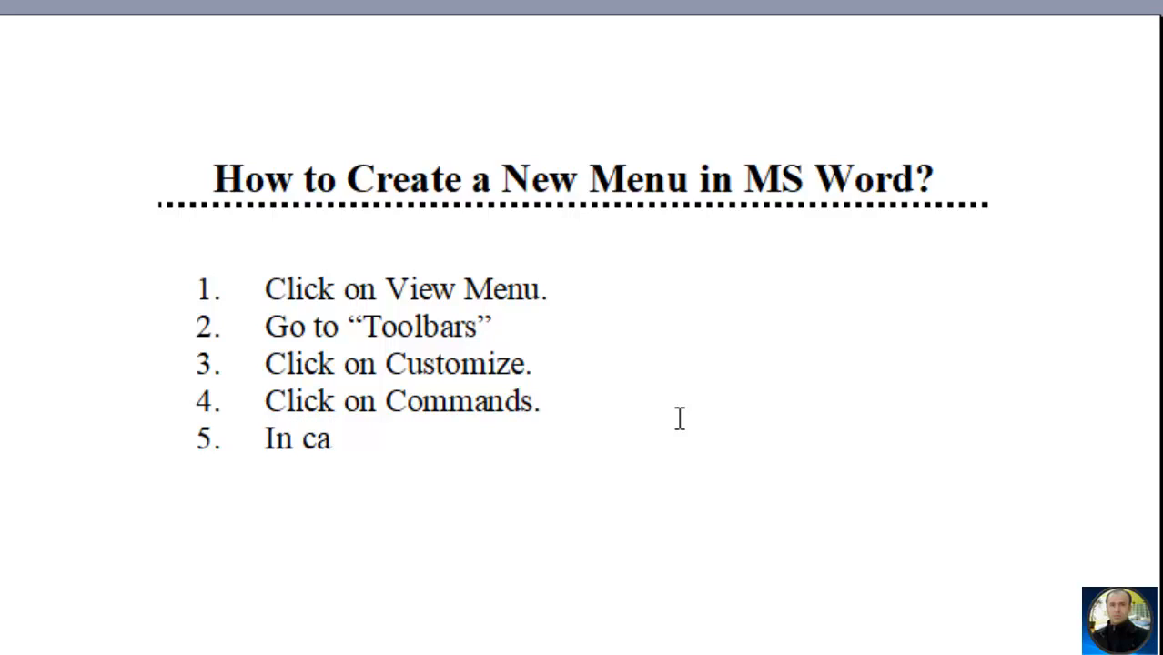
key(BackSpace)
text(omm)
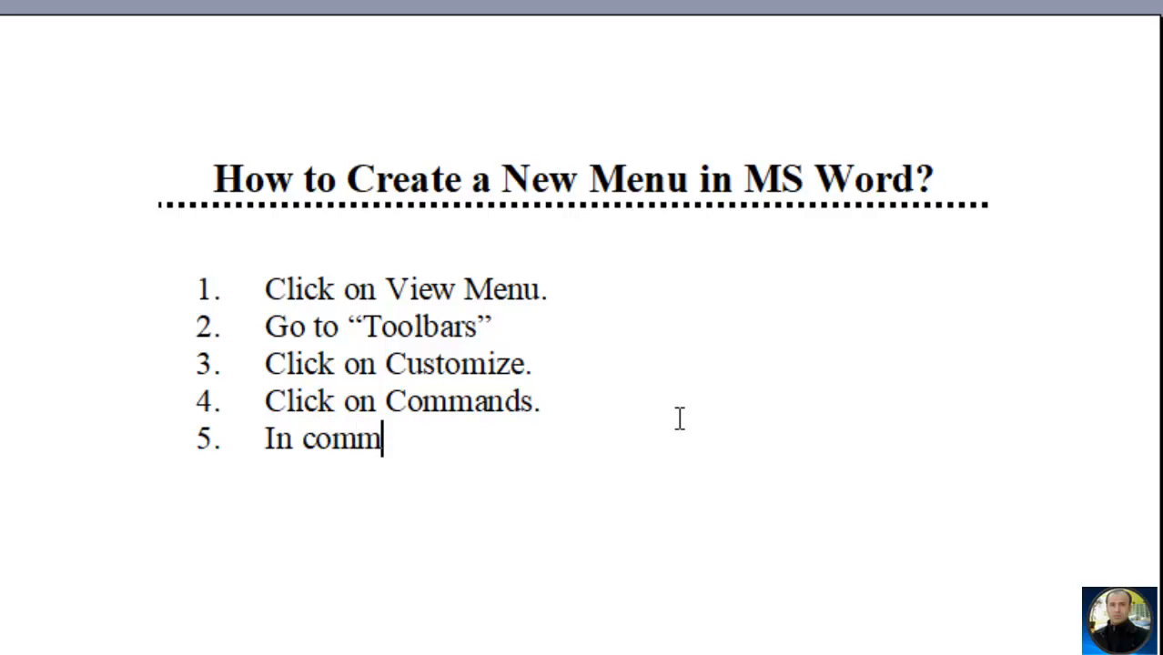
text(ands Tab)
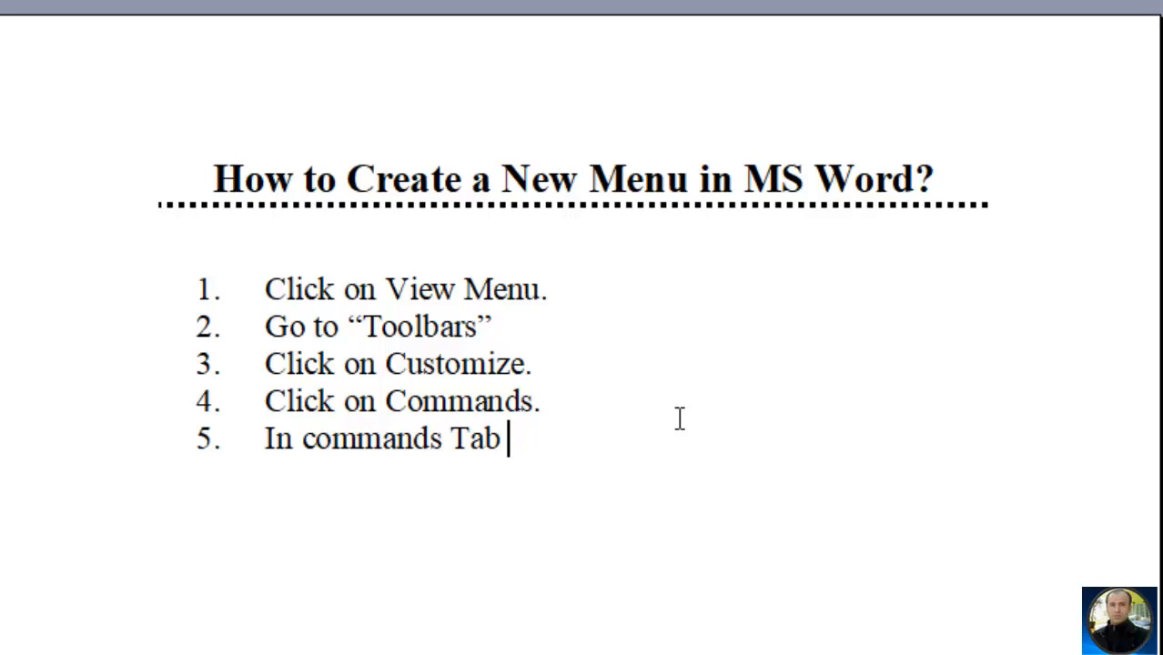
text( cli)
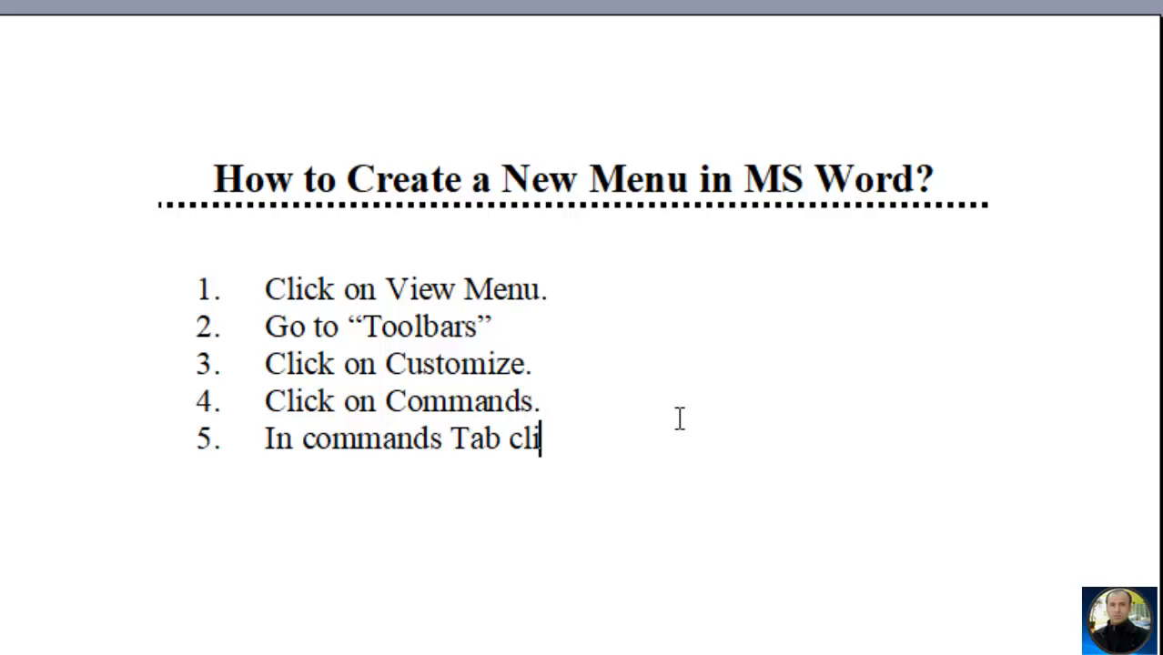
text(ck on new menu)
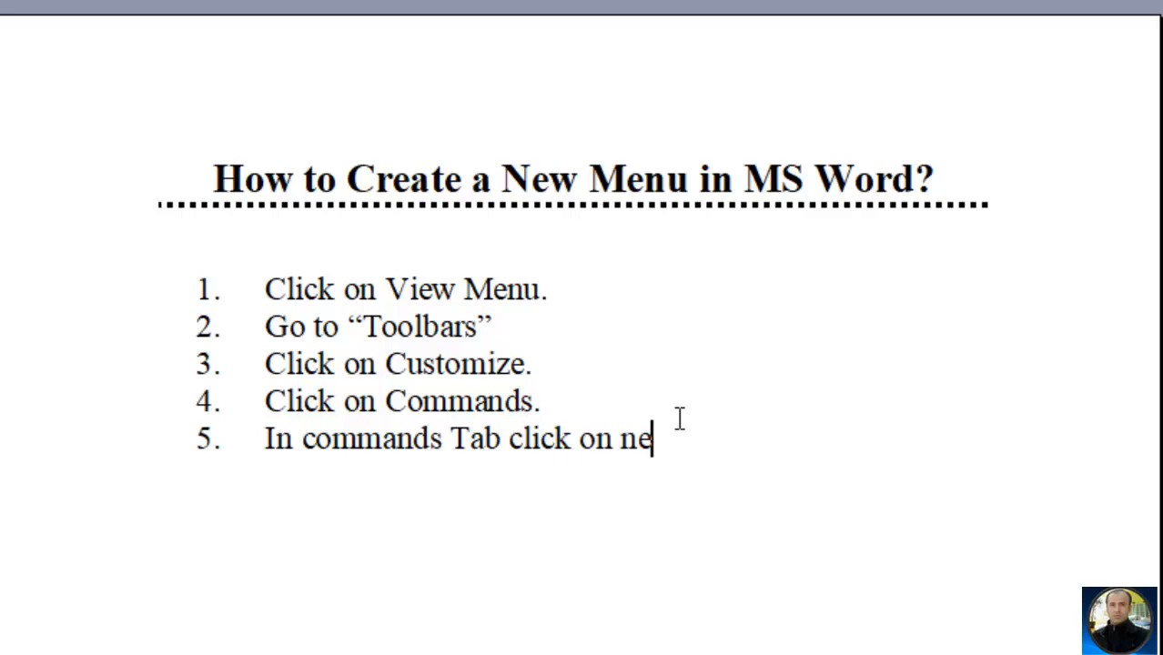
text(.)
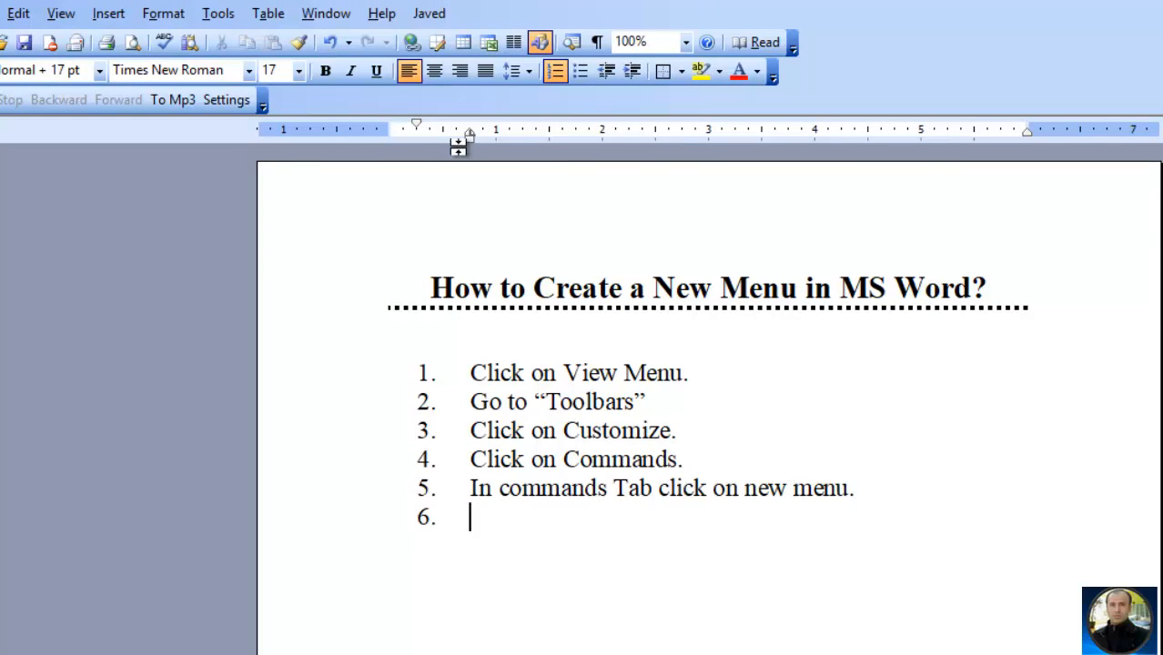
Look up the New Menu category among the commands in the toolbar customization dialog, then close the dialog.
click(63, 14)
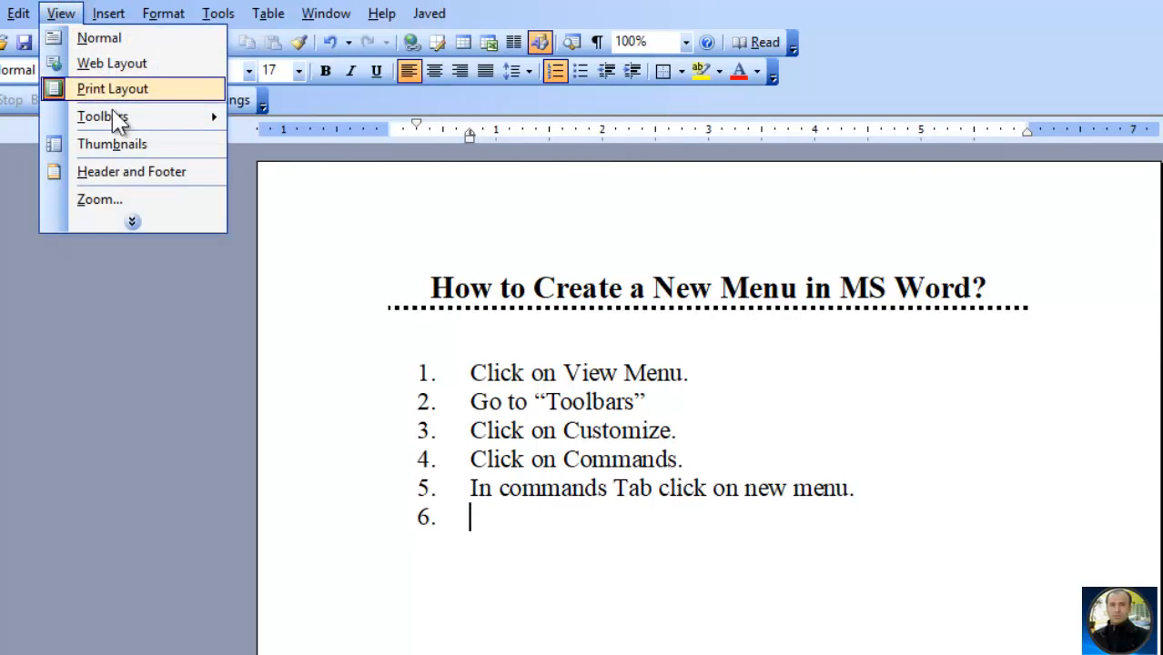
mouse_move(102, 117)
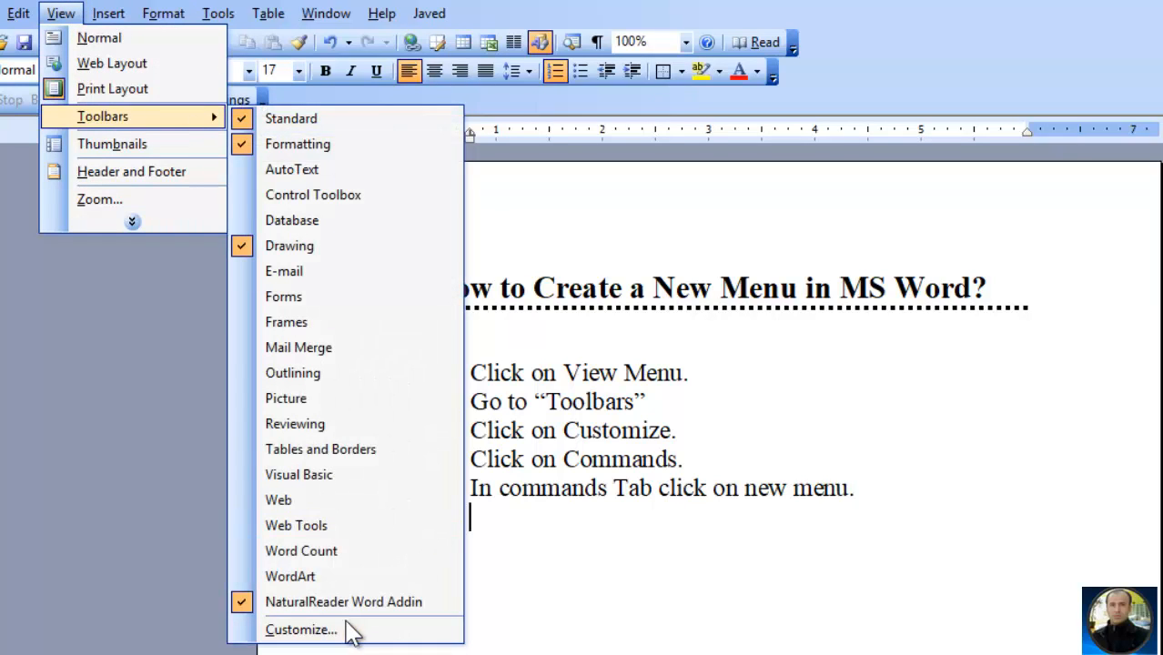
click(300, 630)
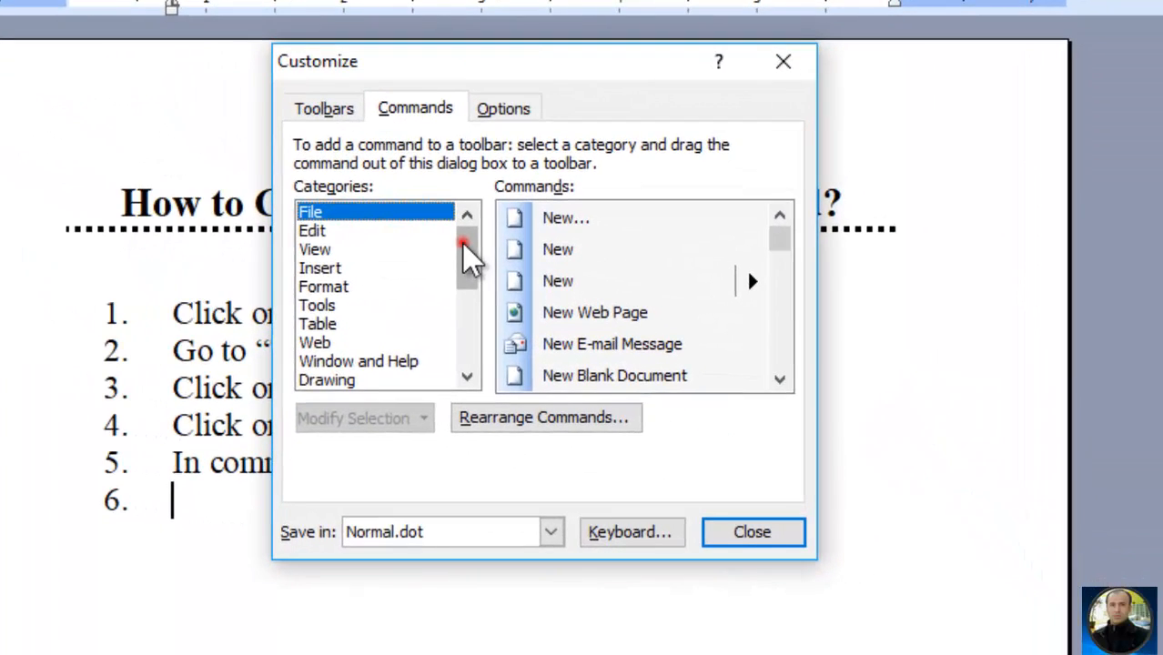
drag(683, 320, 682, 377)
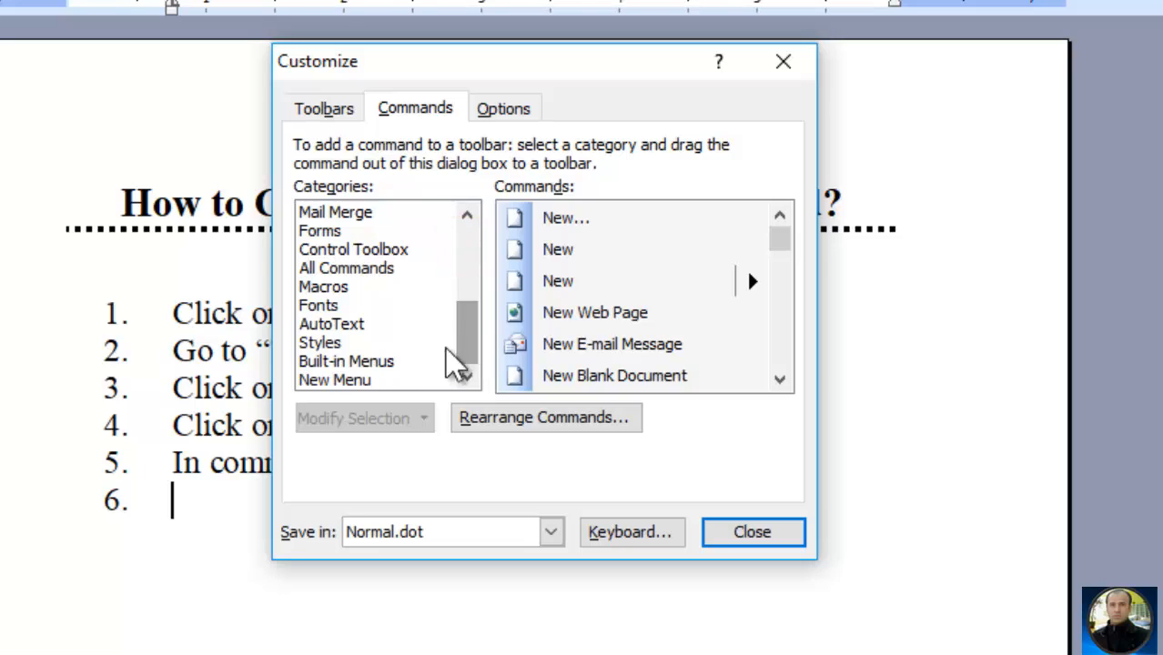
click(368, 381)
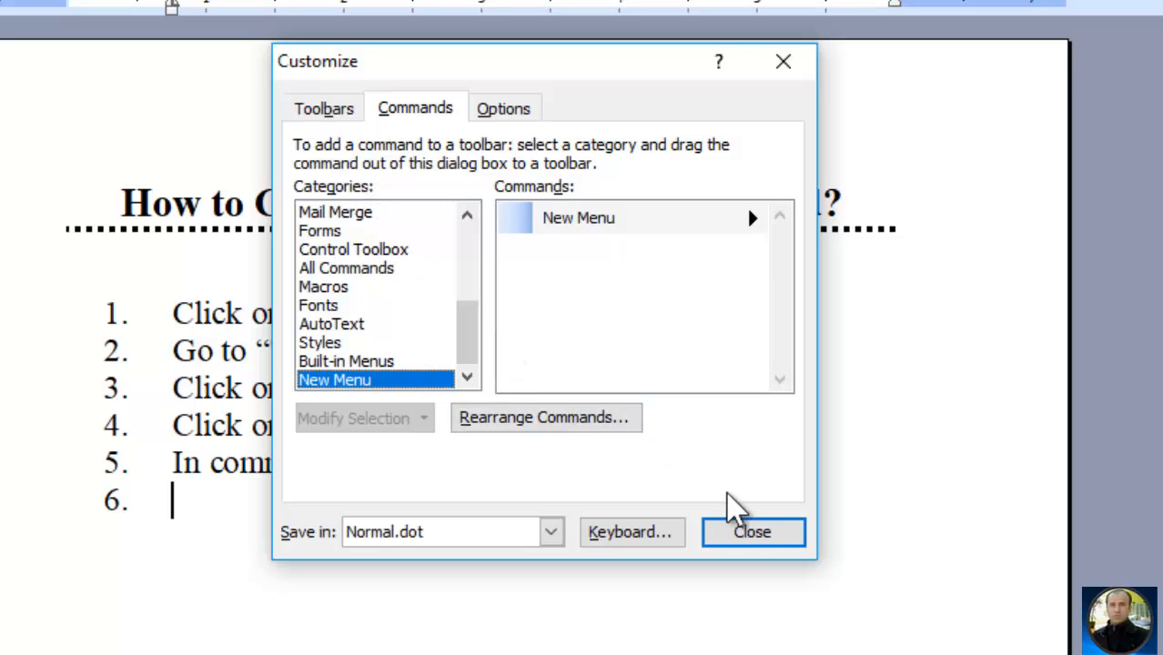
click(750, 528)
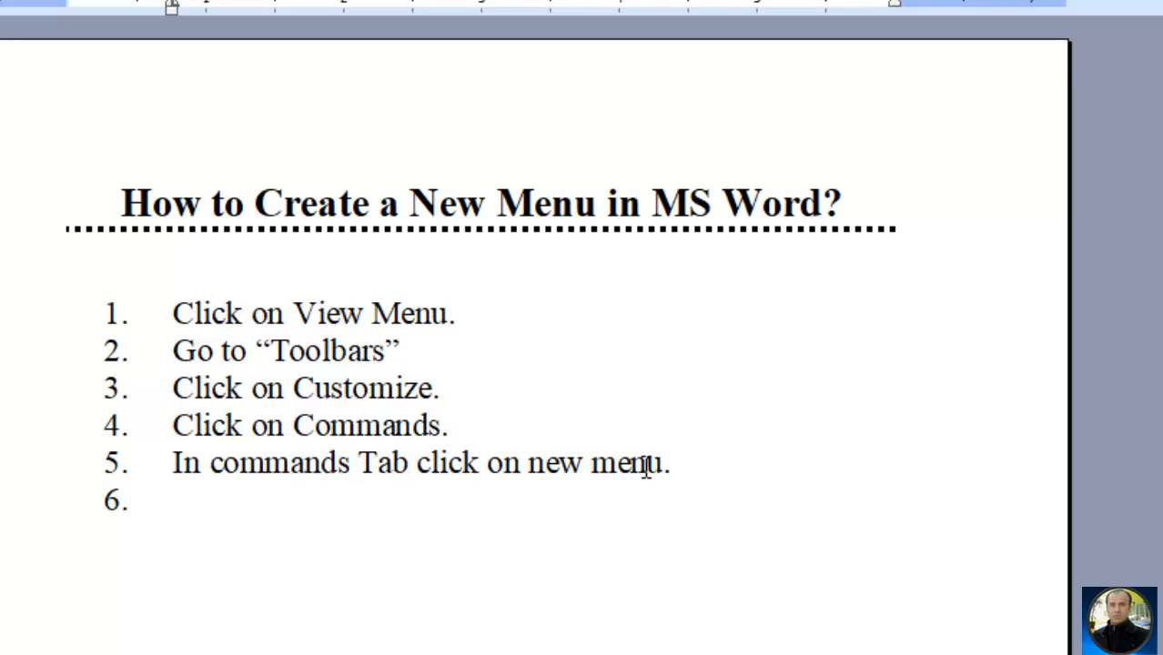
Replace "click on new menu" in list item 5 with "select new menu from categories", spelled correctly.
drag(667, 464, 468, 473)
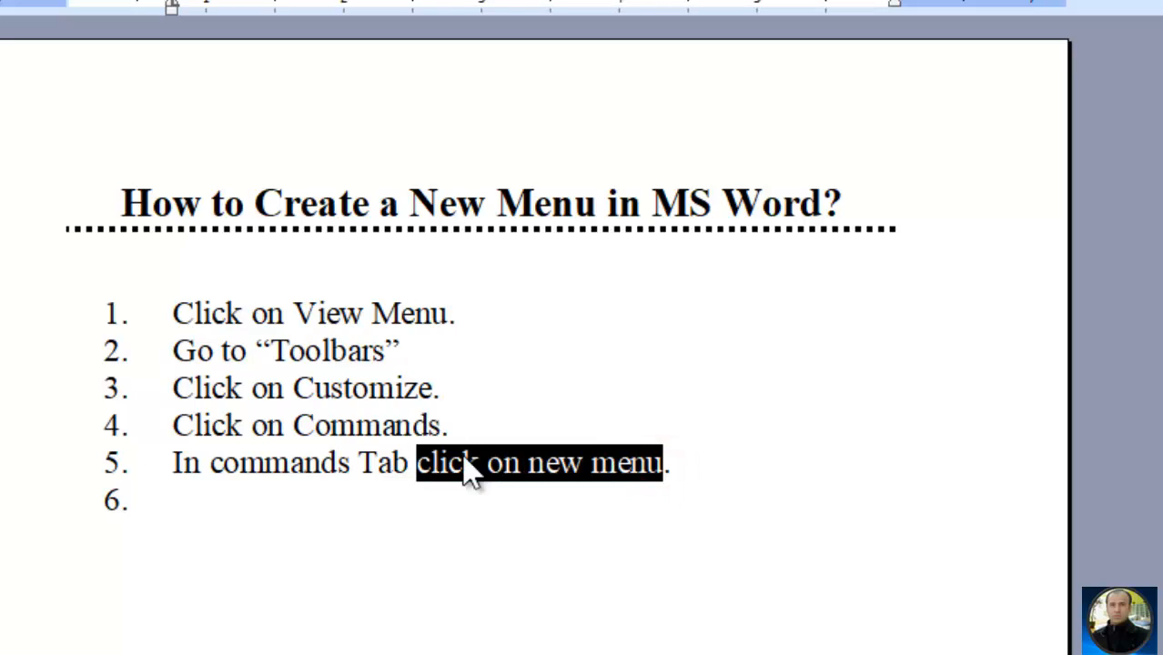
key(Delete)
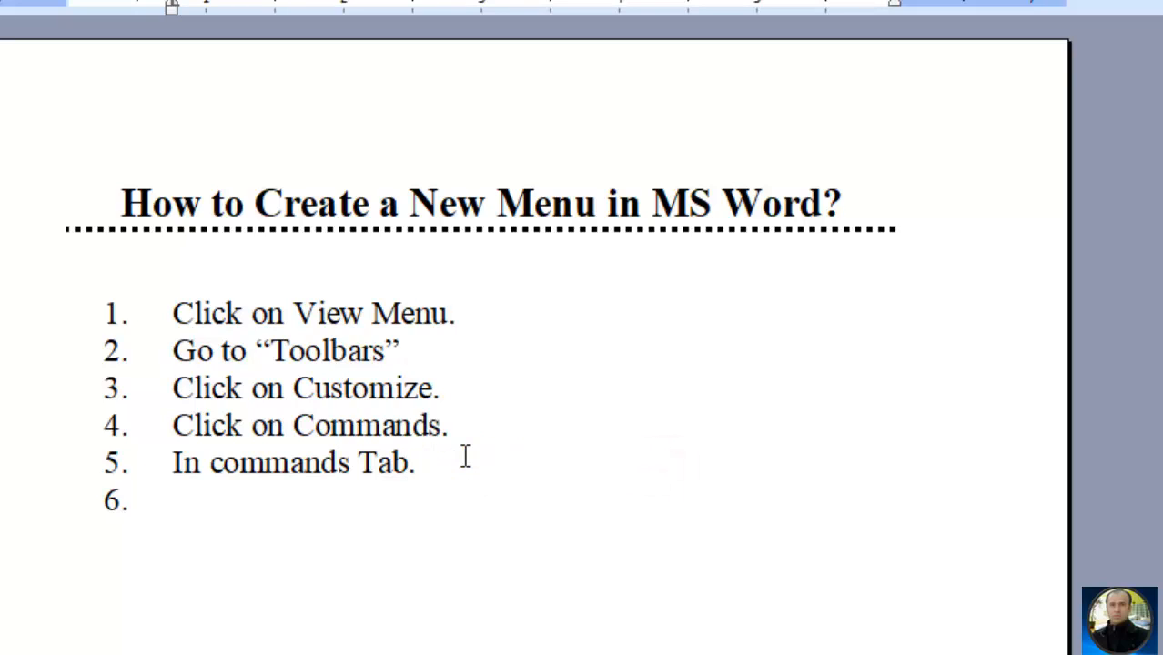
text(select new menu)
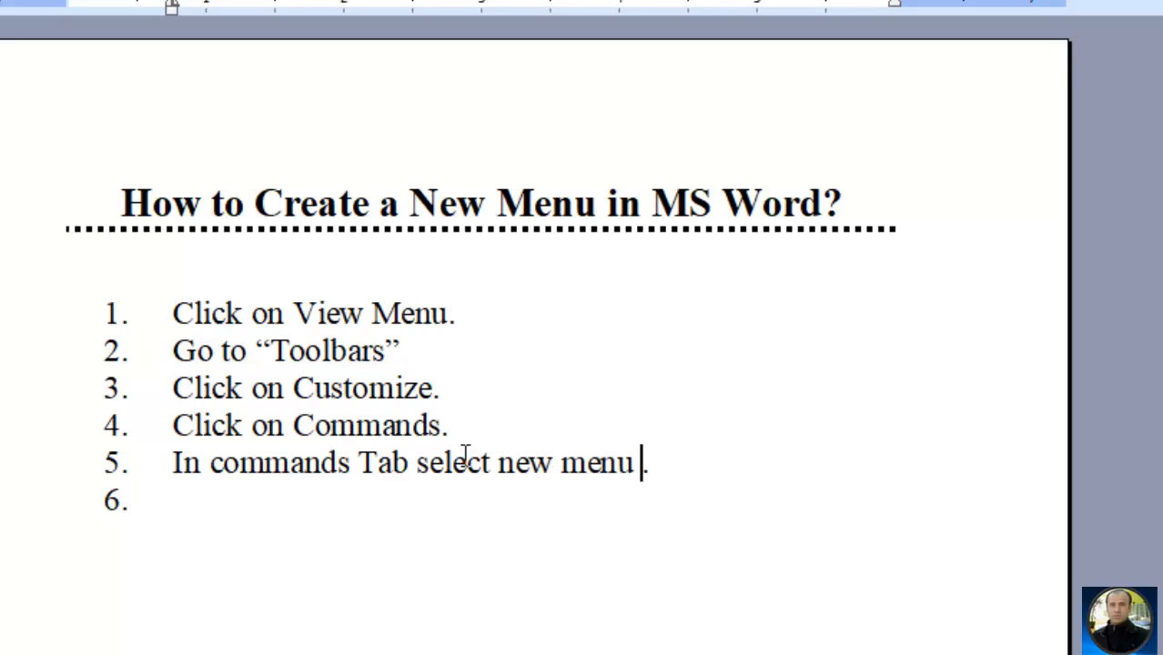
text( from )
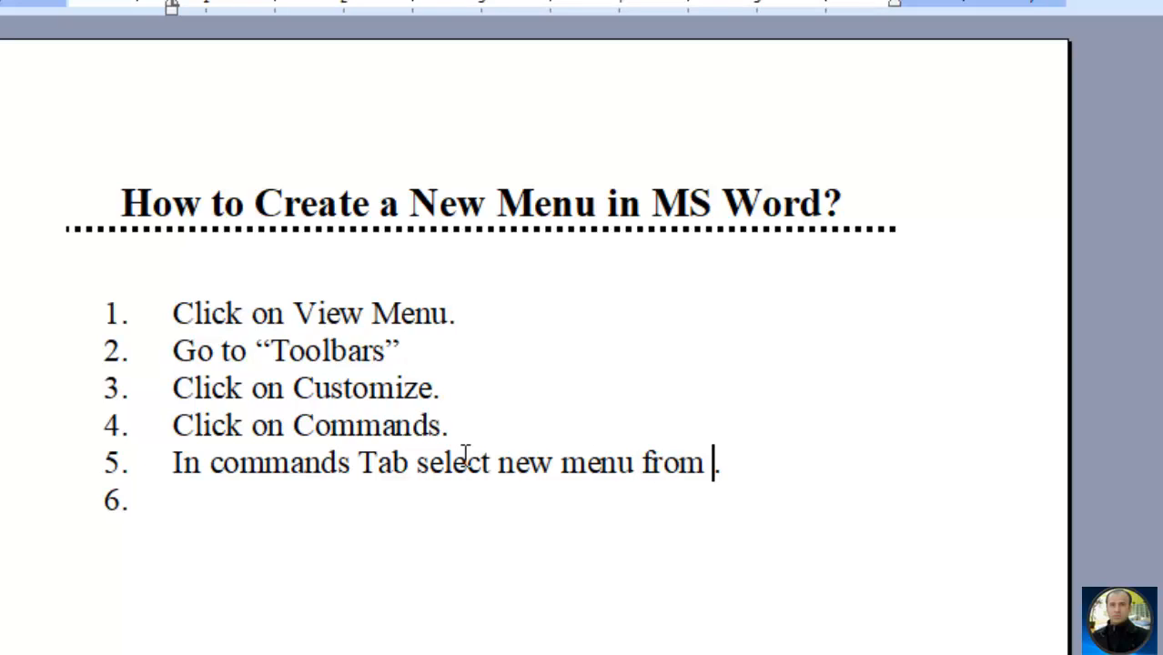
text(catg)
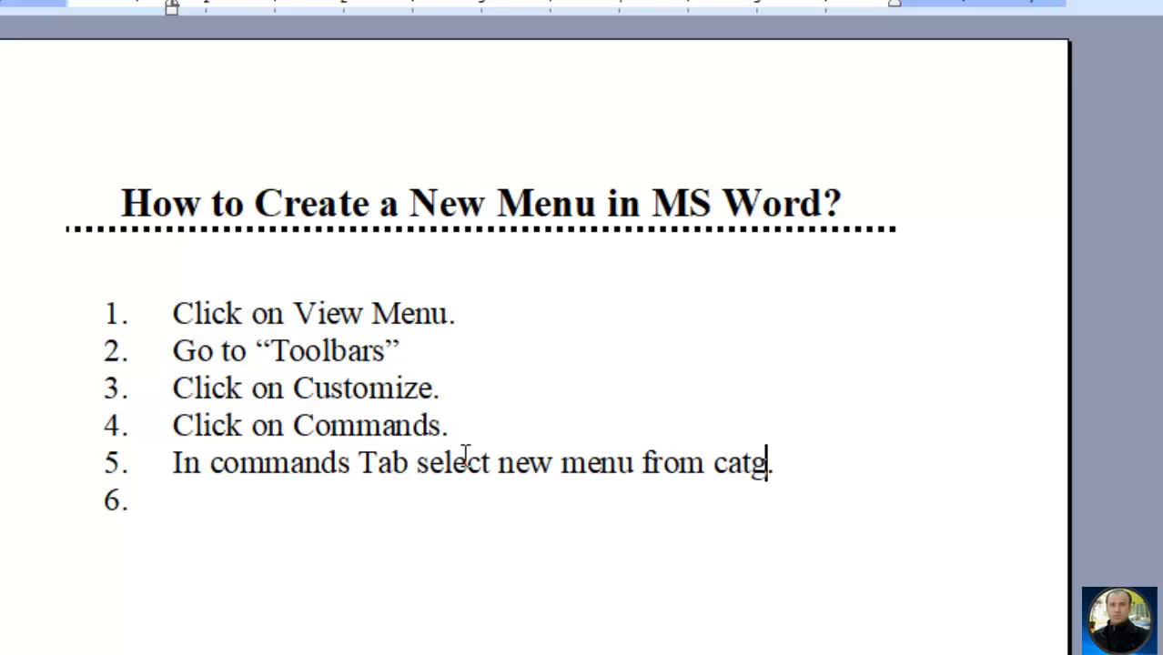
text(eries)
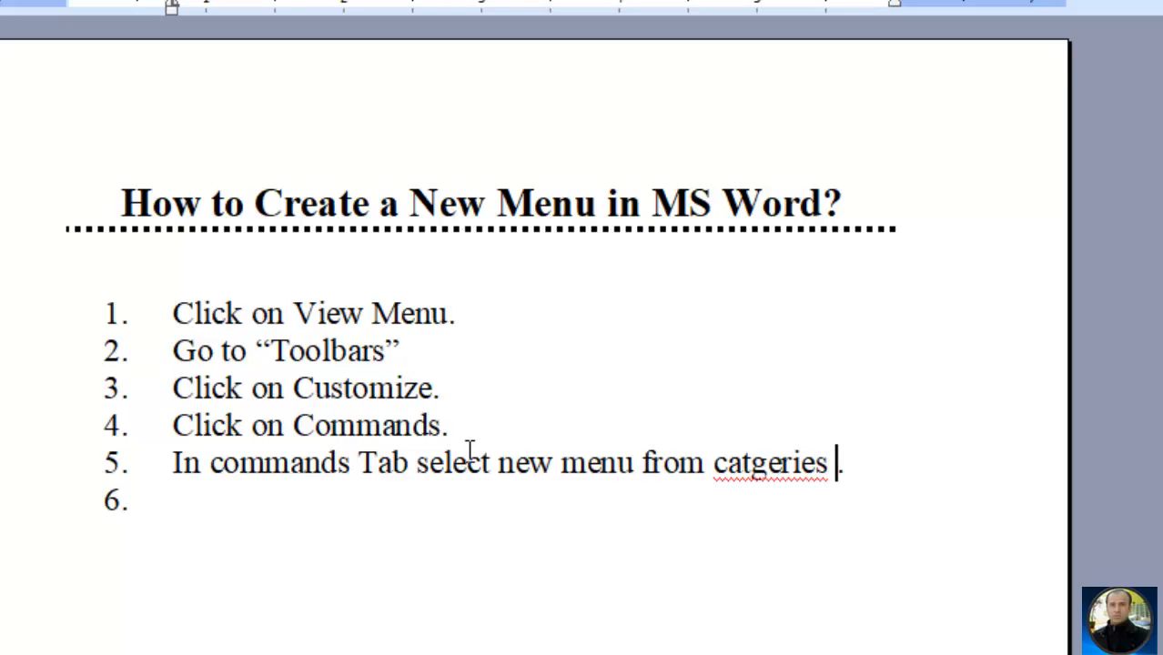
right_click(753, 460)
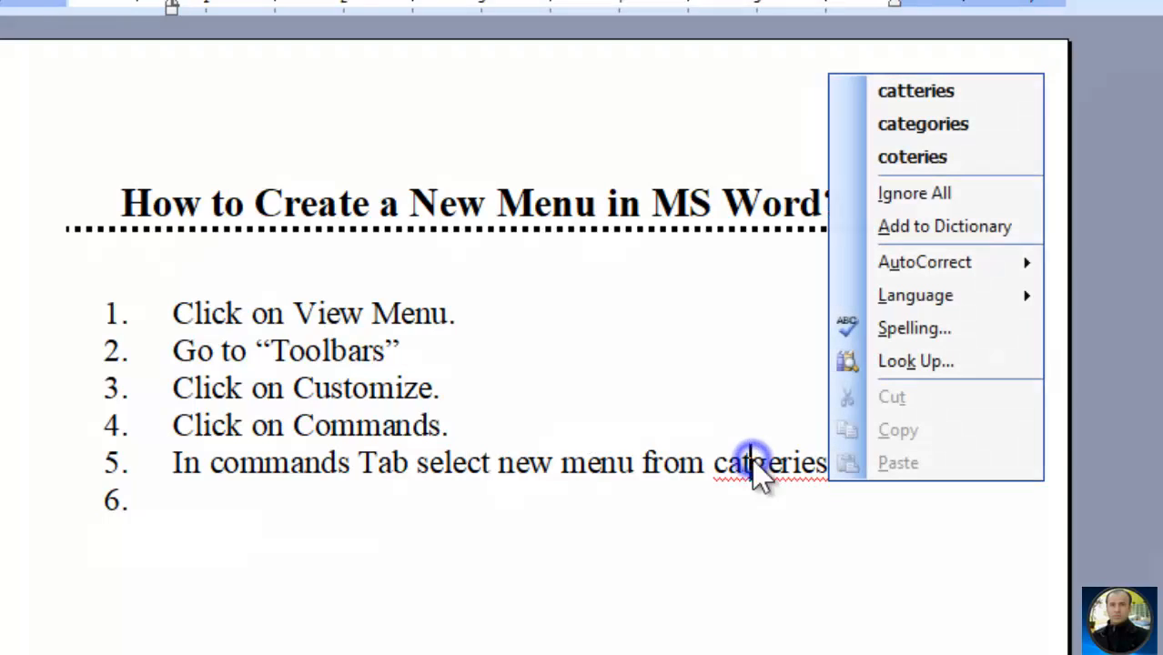
click(987, 129)
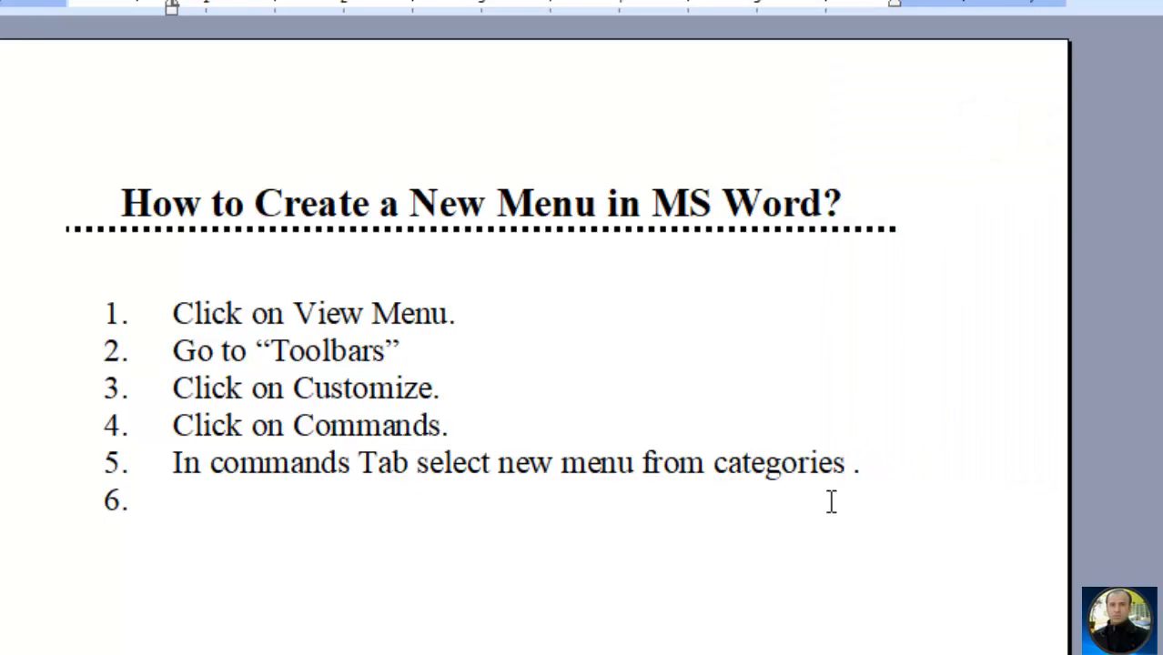
Apply the grammar suggestion "categories." in list item 5 to remove the space before the full stop.
click(828, 496)
right_click(826, 490)
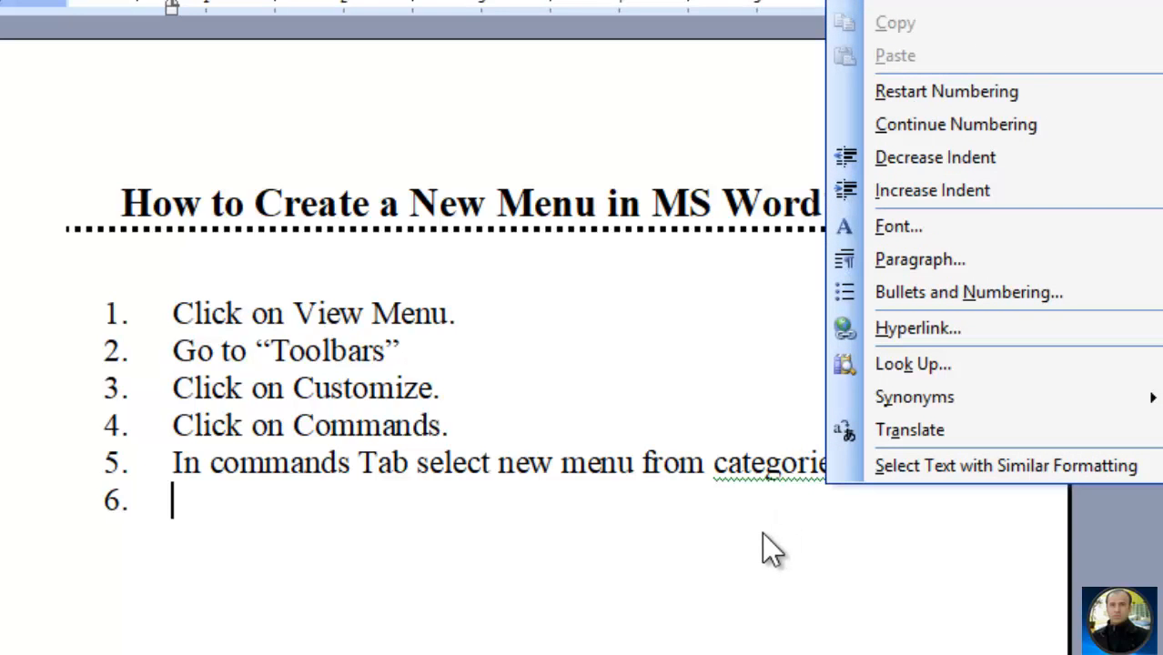
click(763, 455)
right_click(767, 464)
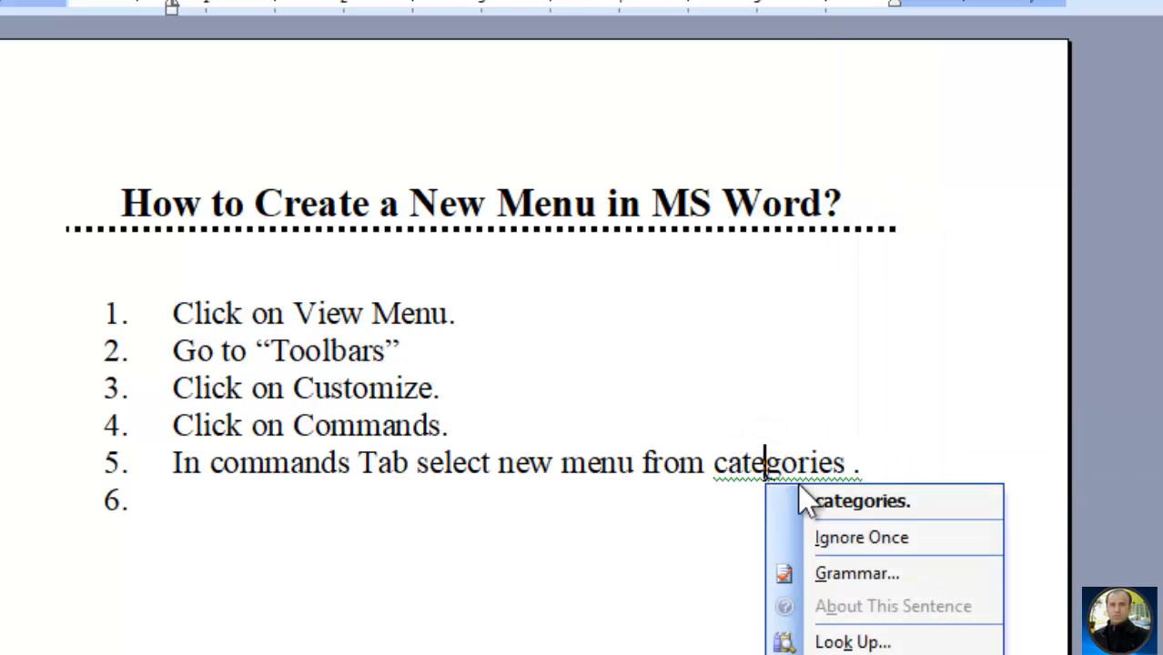
click(802, 492)
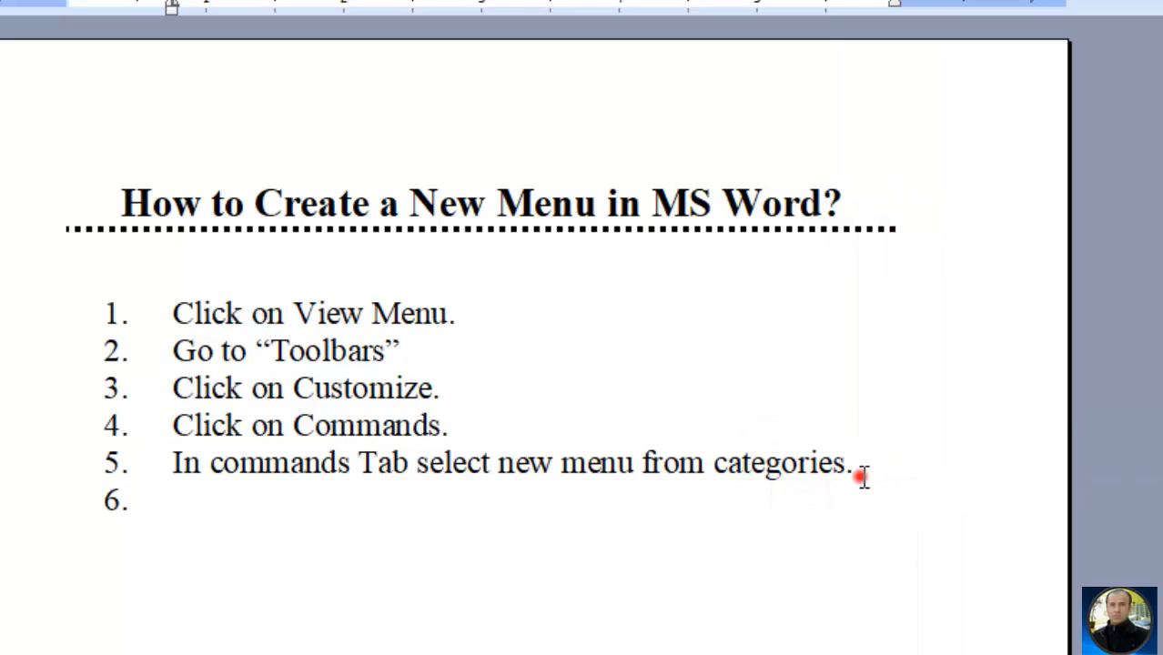
click(861, 476)
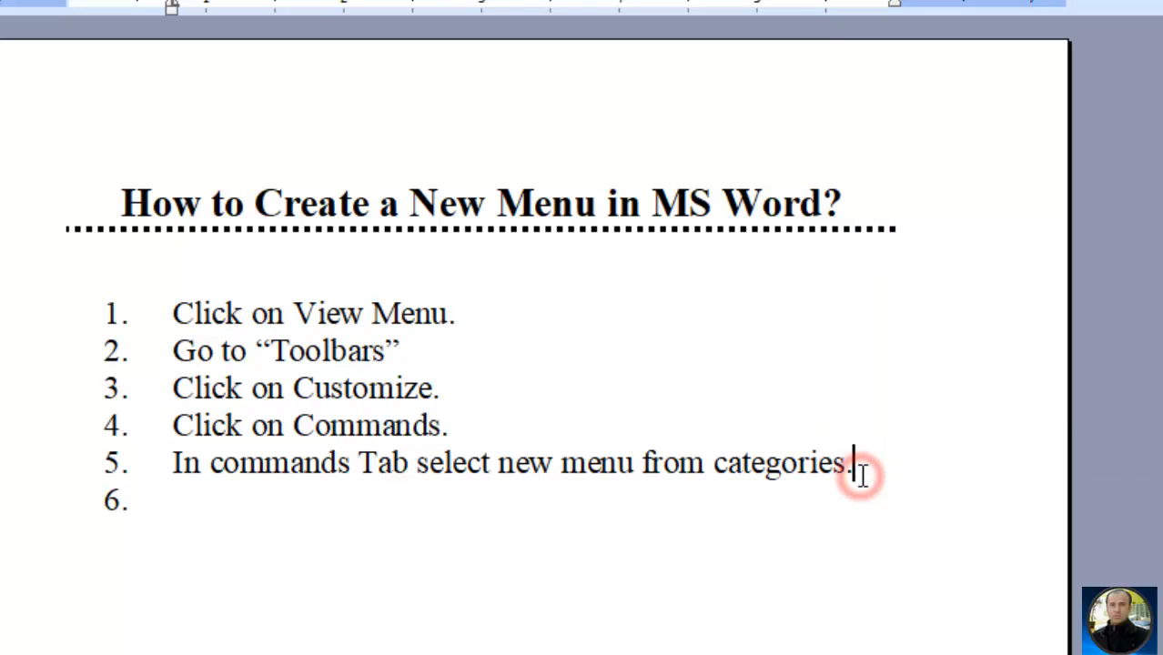
Enclose the words "commands Tab" in list item 5 in double quotation marks.
click(397, 480)
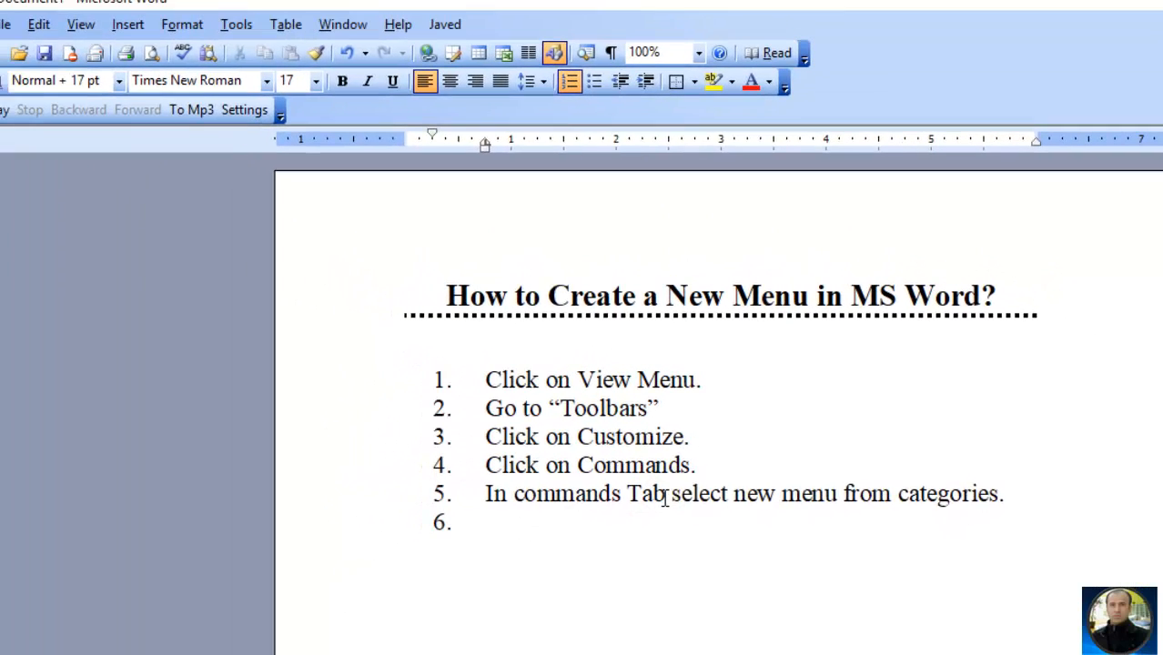
click(516, 494)
text(")
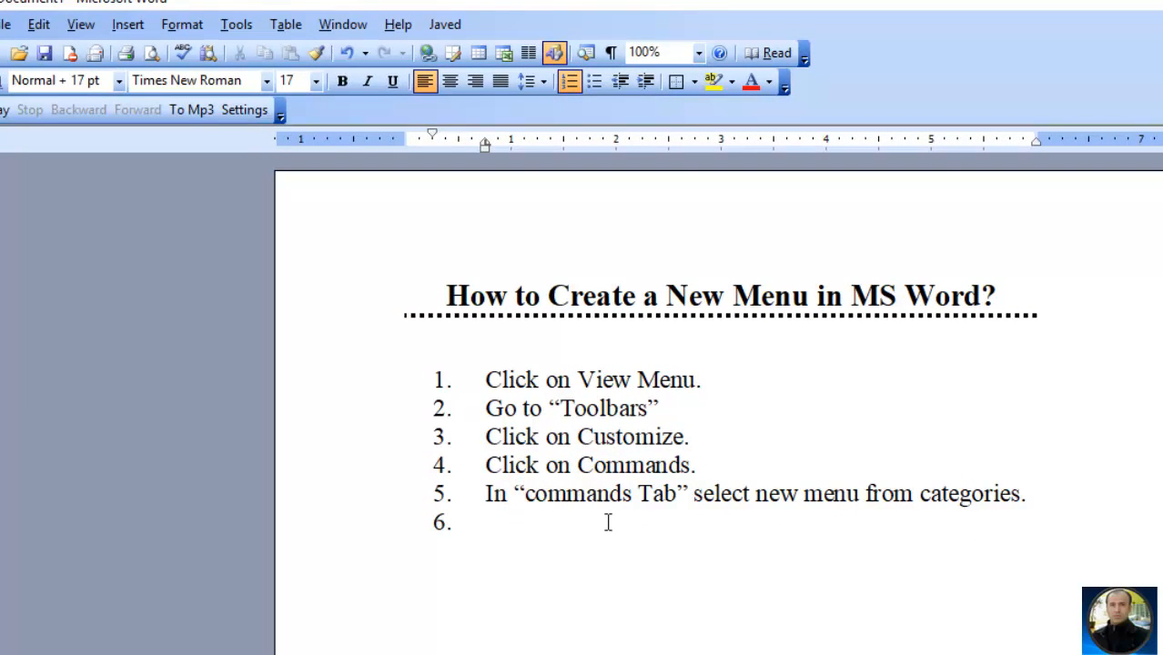
Open the toolbar customization dialog and display its list of available toolbars.
click(96, 25)
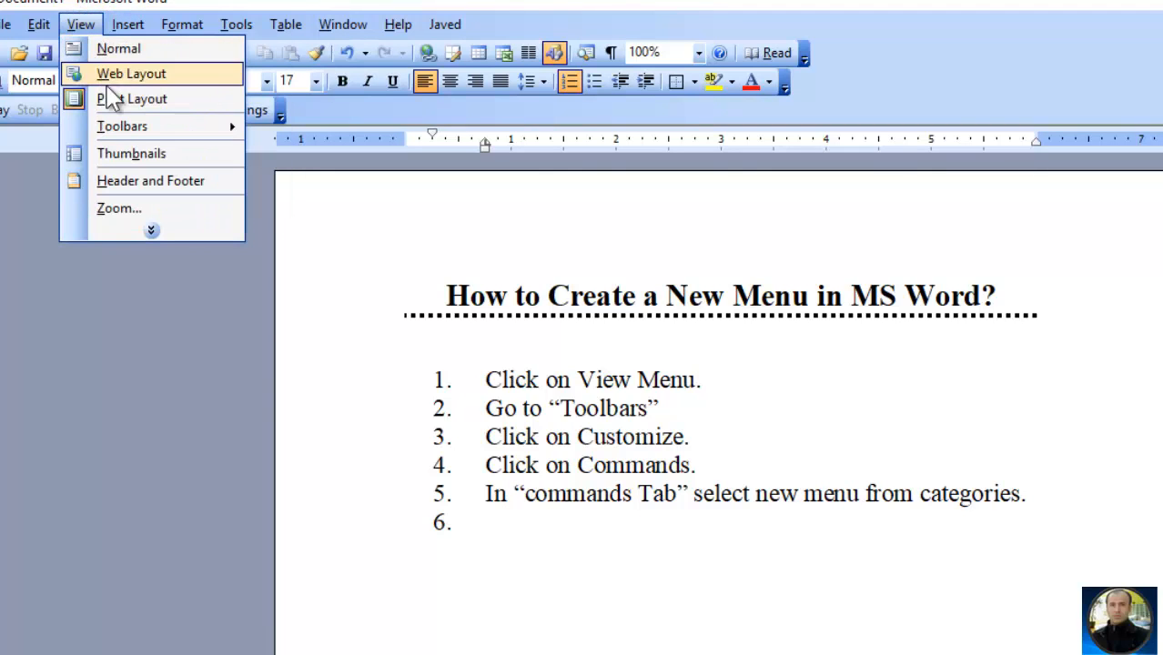
mouse_move(125, 128)
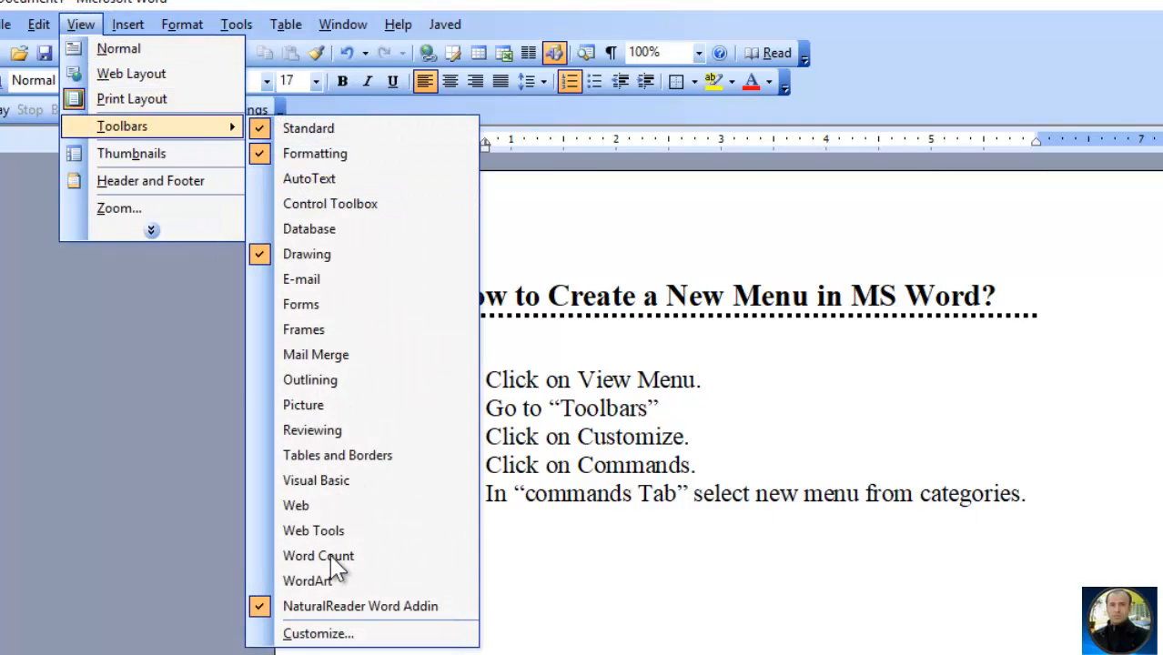
click(338, 632)
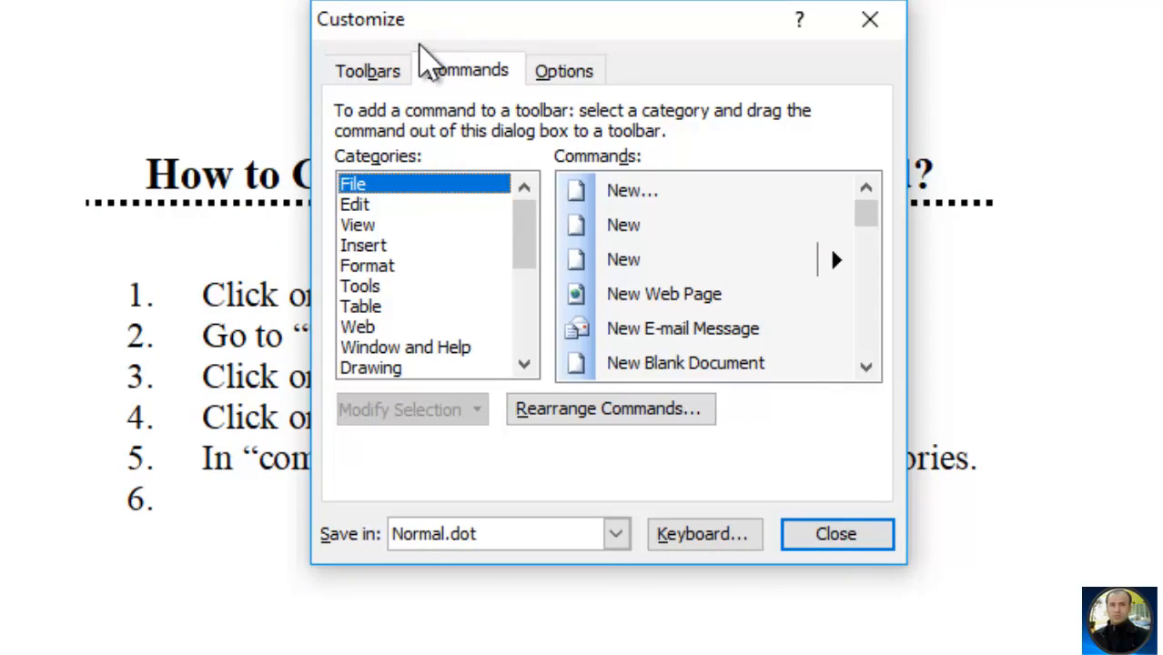
click(387, 72)
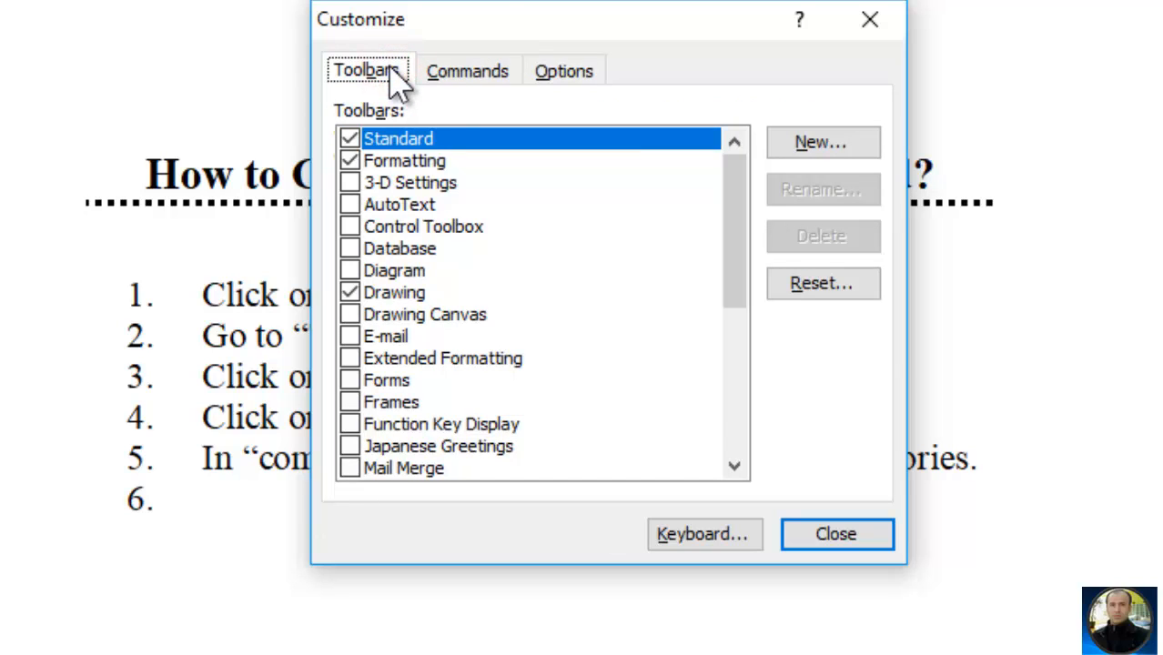
Review the Commands and Options pages of the Customize dialog, return to Commands, and close the dialog.
click(464, 87)
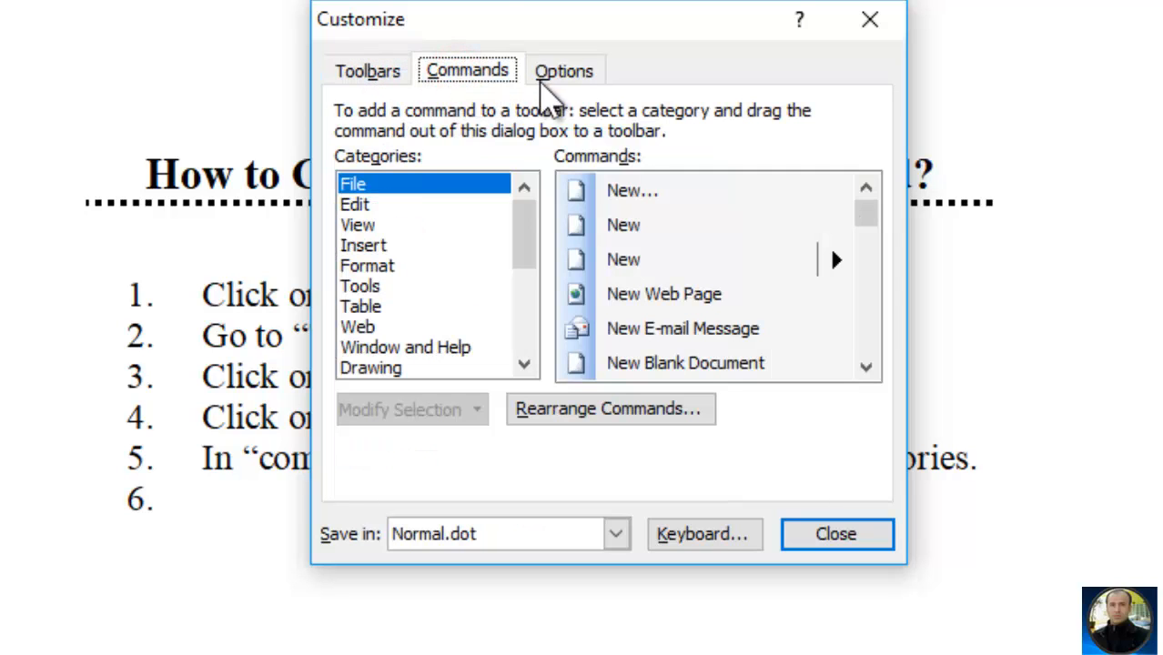
click(593, 71)
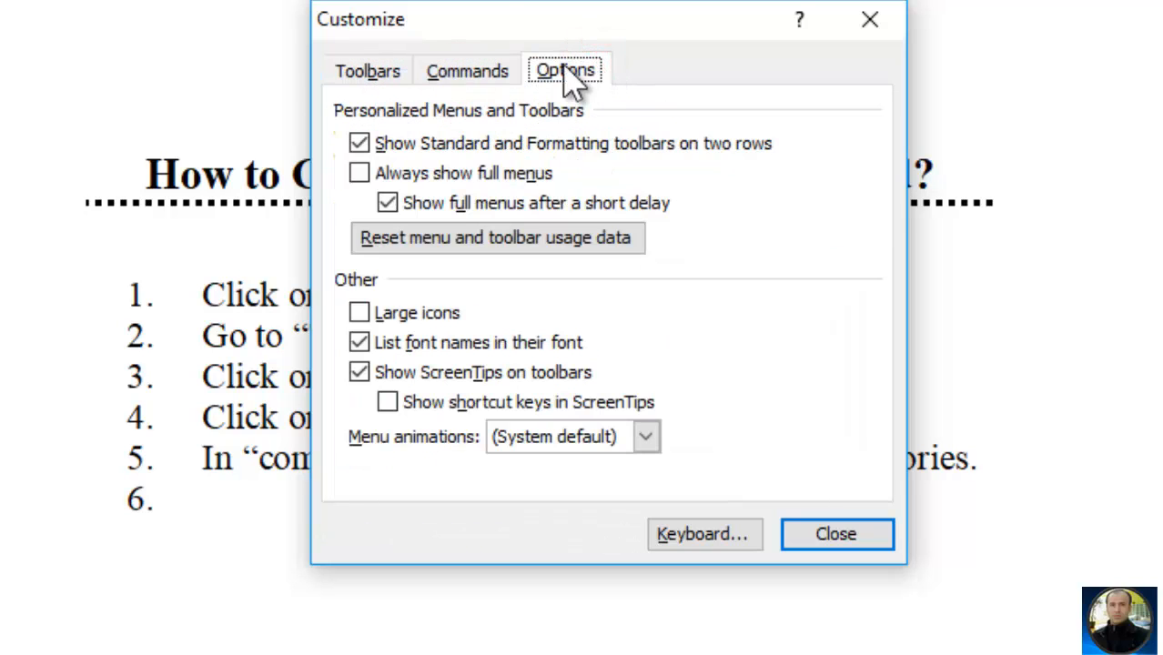
click(502, 84)
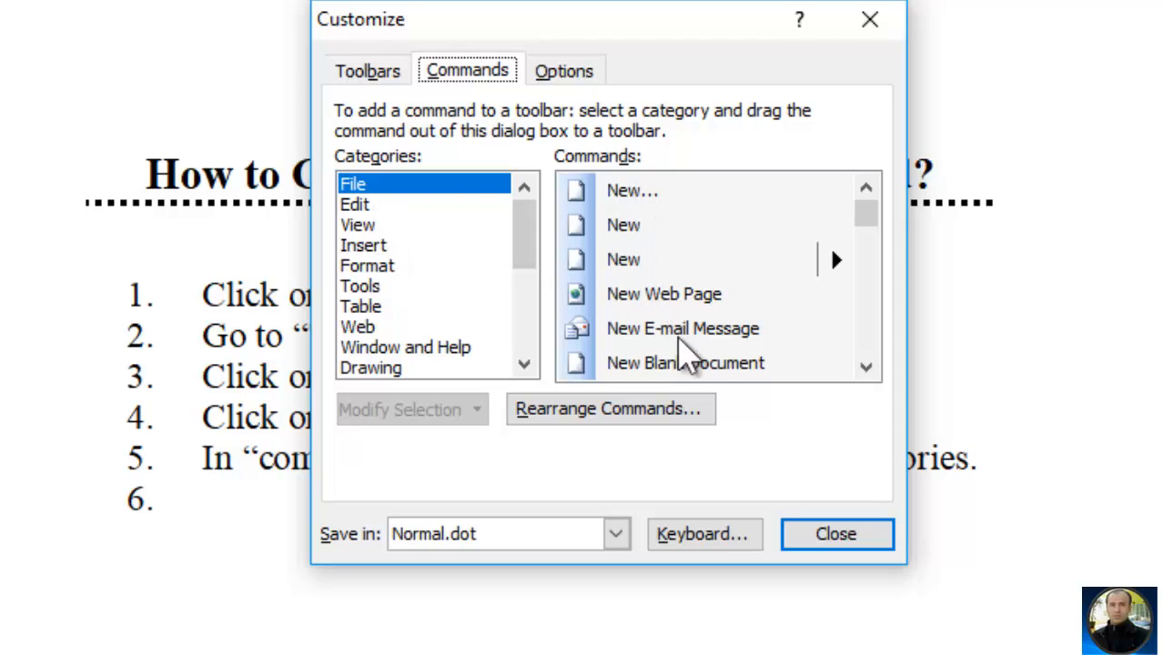
click(821, 532)
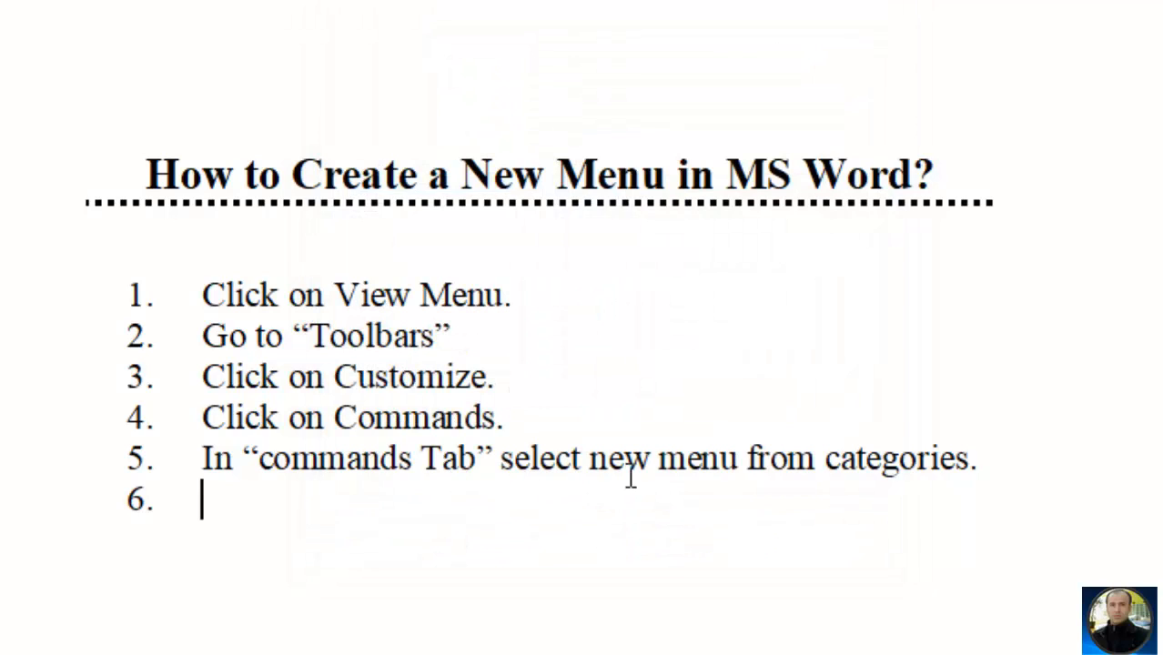
Add the word "list" after "categories" in list item 5 and enclose "new menu" in double quotation marks.
click(973, 459)
text(list)
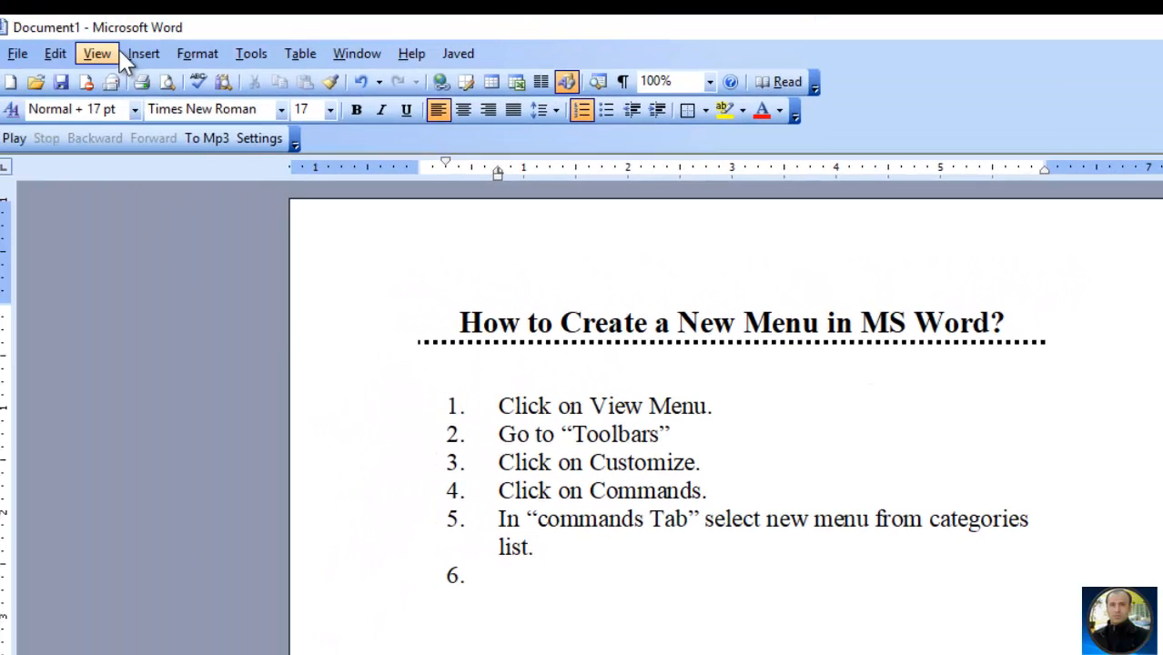
click(119, 49)
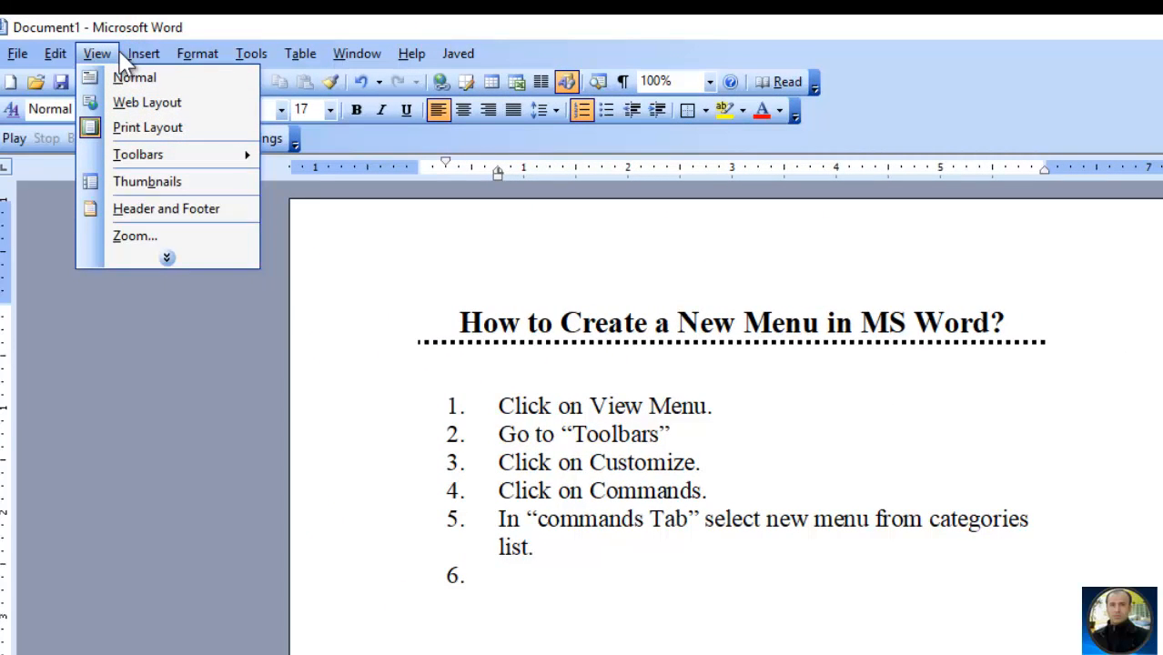
click(775, 517)
text(")
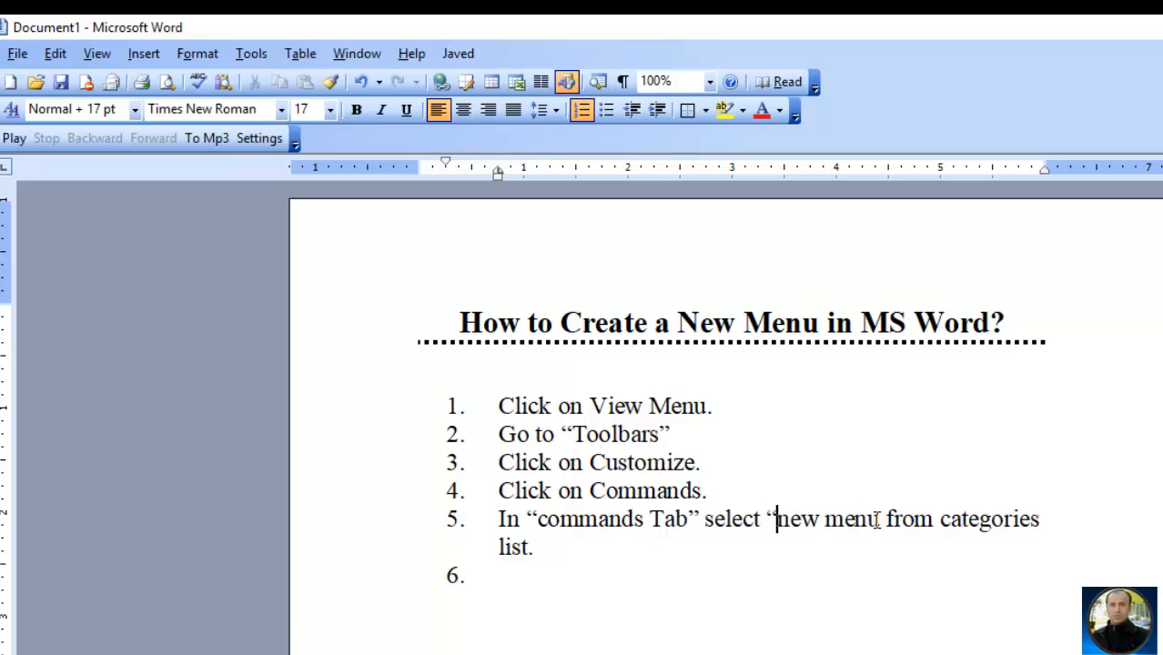
double_click(881, 519)
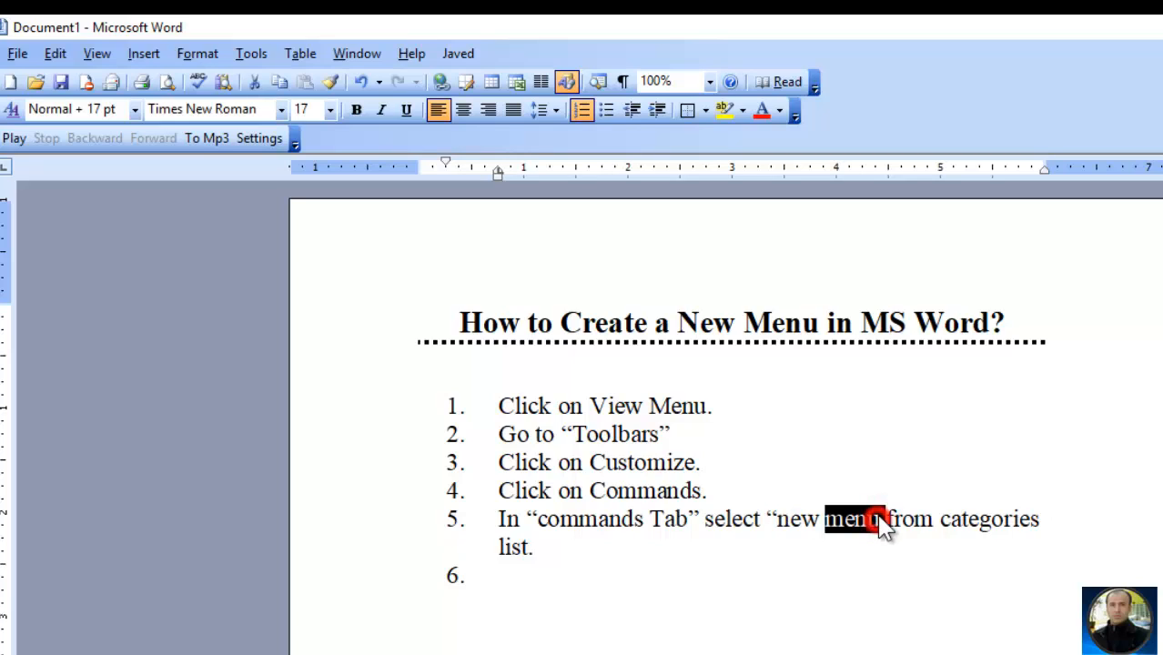
click(884, 515)
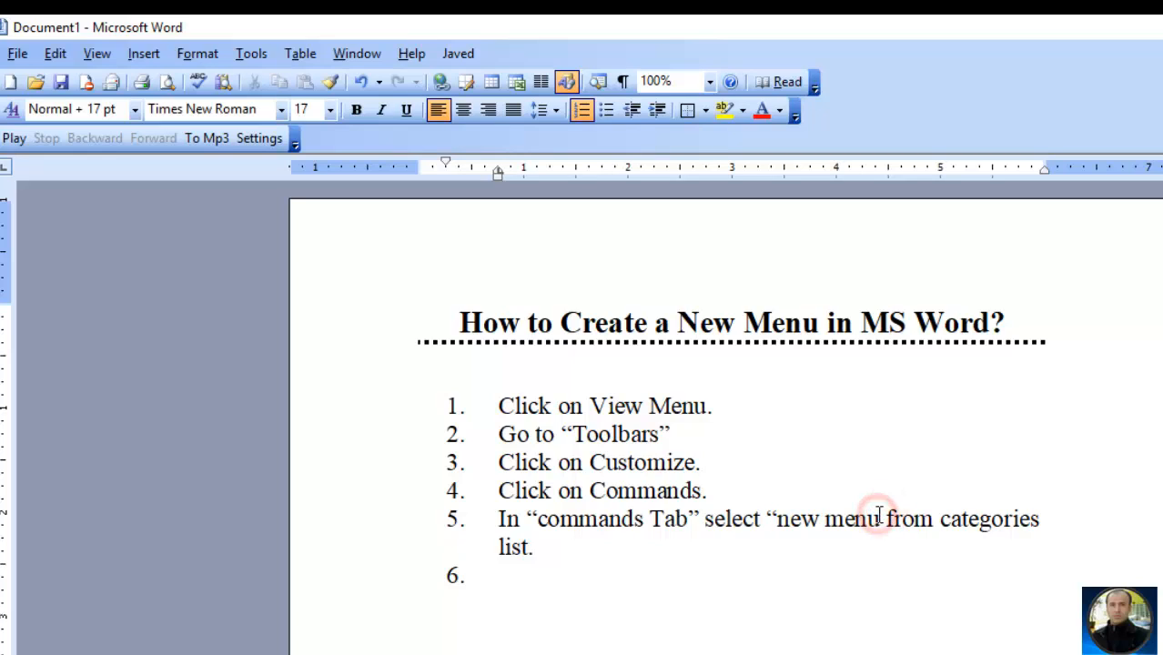
text(")
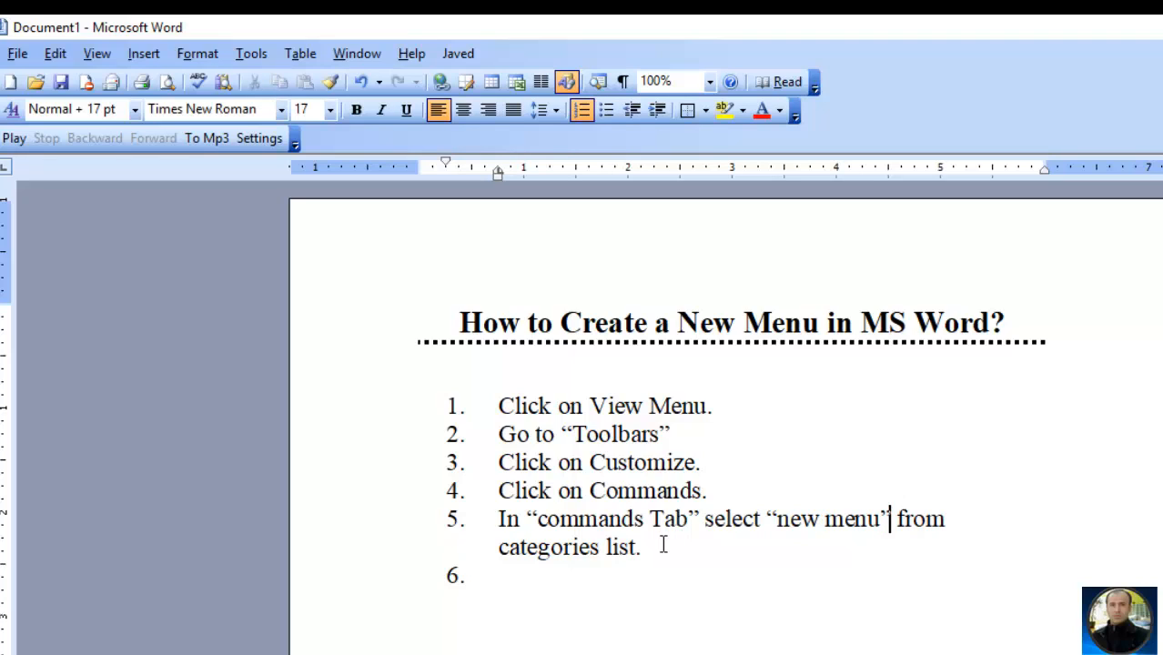
Display the commands of the New Menu category in the toolbar customization dialog, keeping the list in view, and close the dialog.
click(551, 576)
click(96, 53)
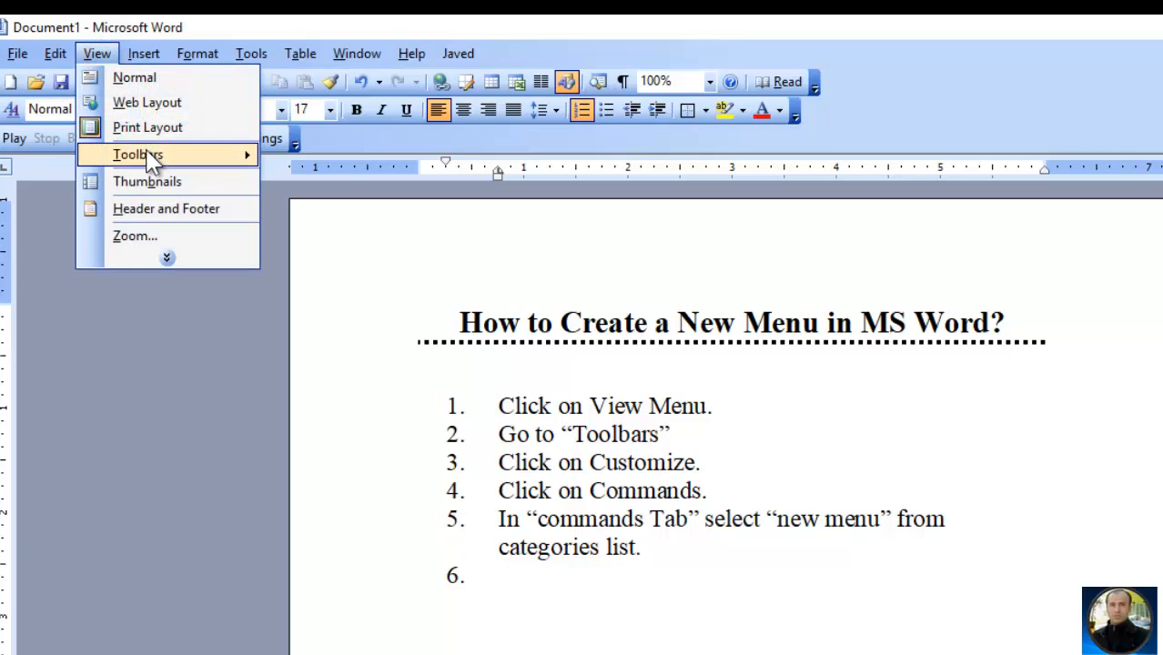
mouse_move(150, 160)
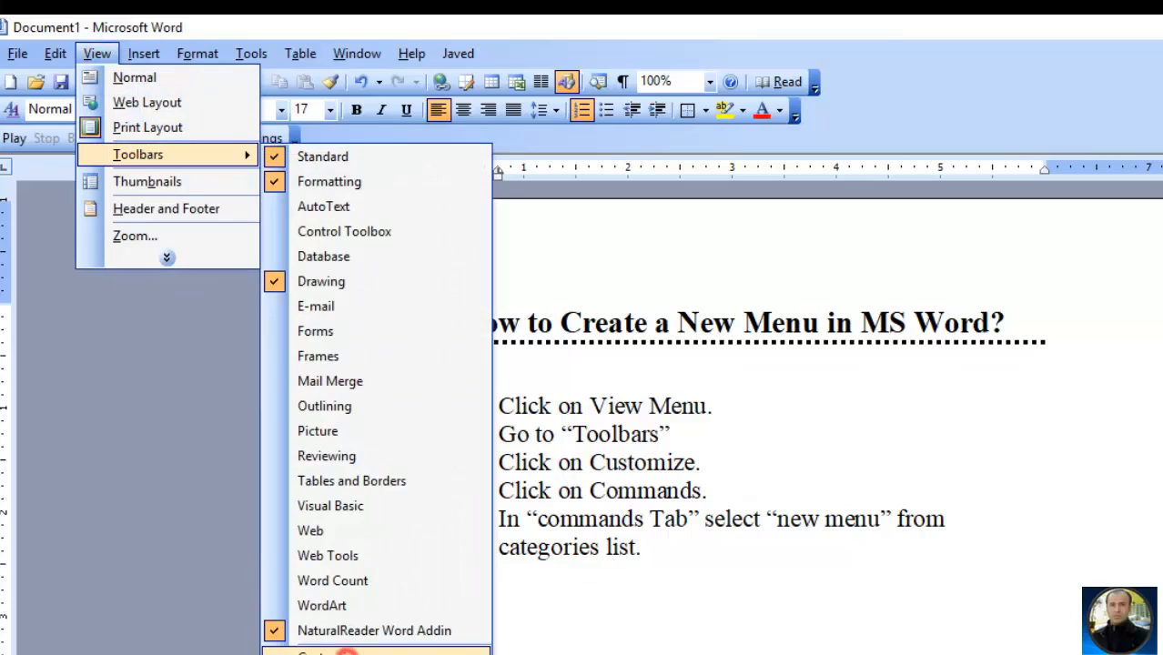
click(346, 653)
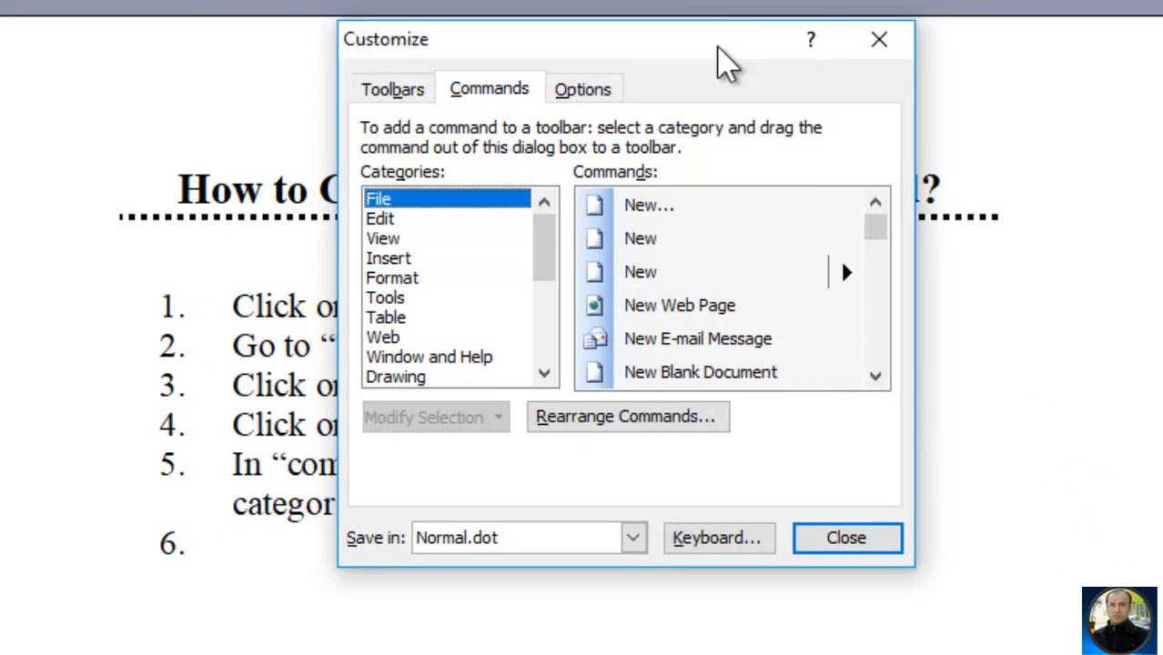
drag(845, 218, 946, 237)
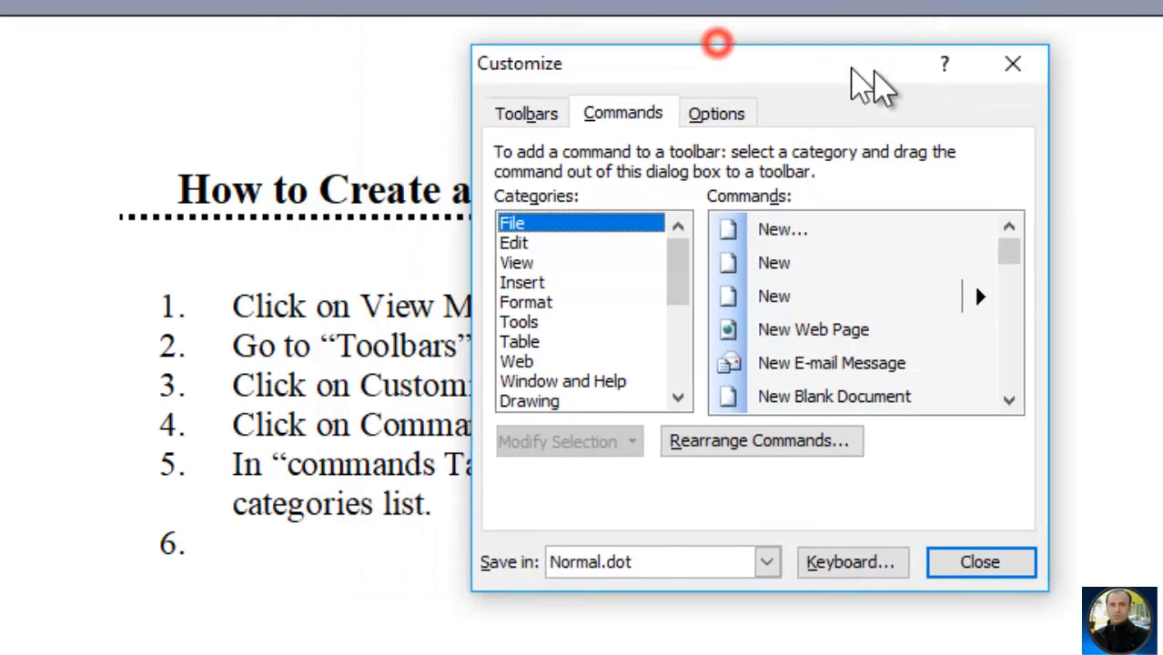
drag(865, 73, 1099, 99)
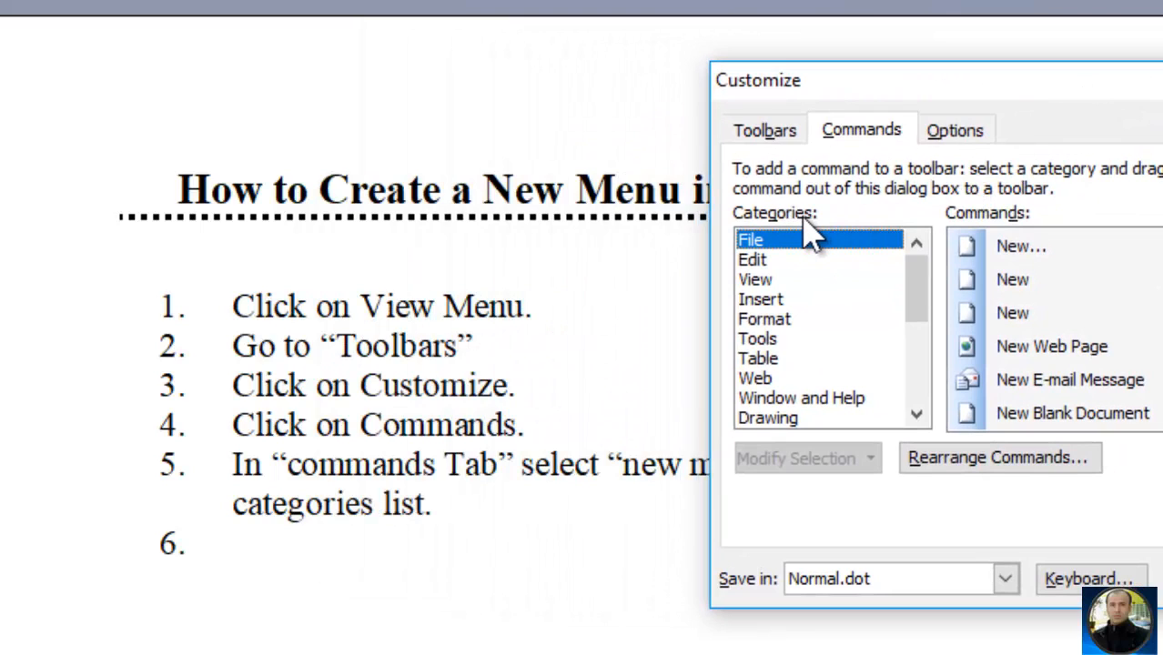
drag(920, 266, 917, 387)
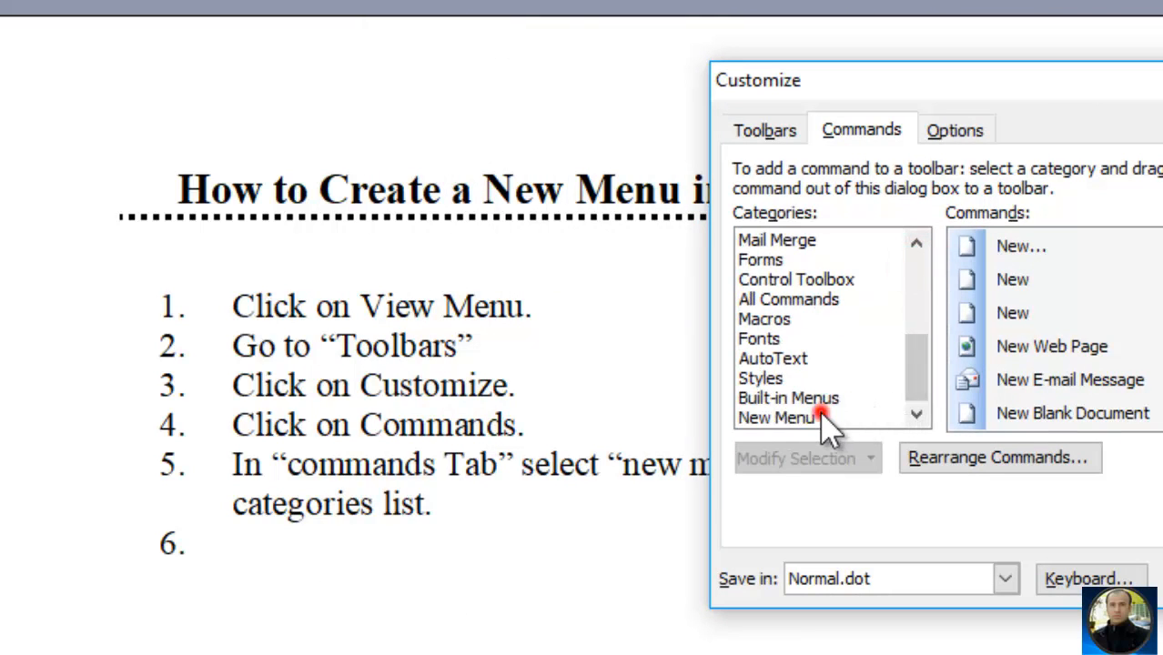
click(783, 418)
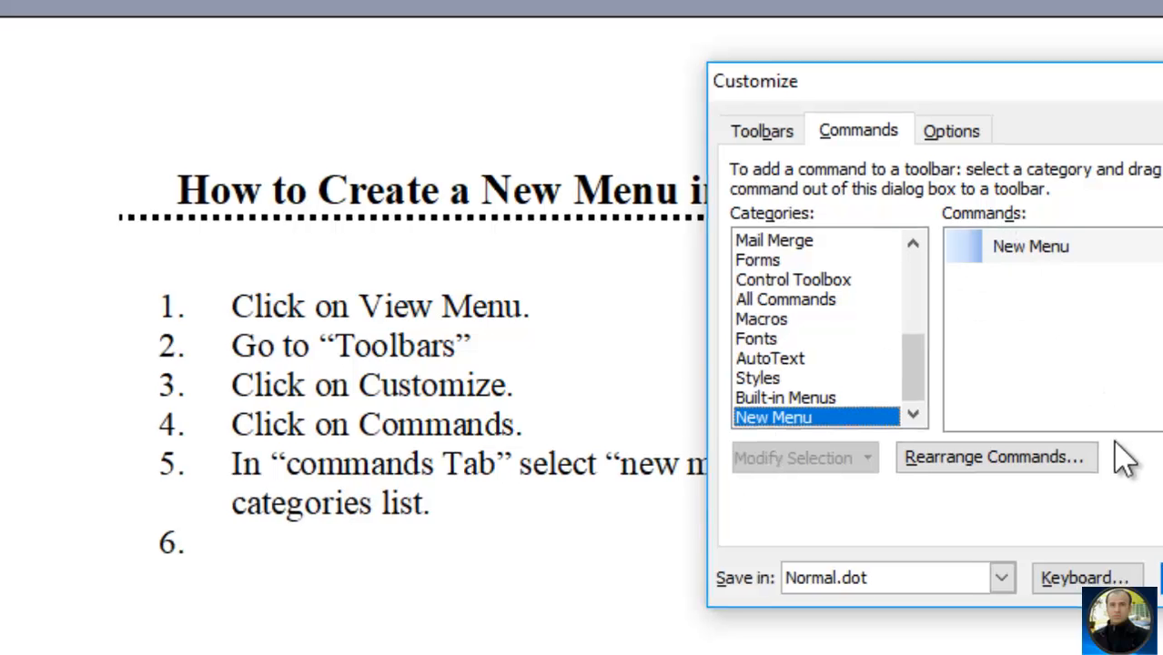
click(1062, 558)
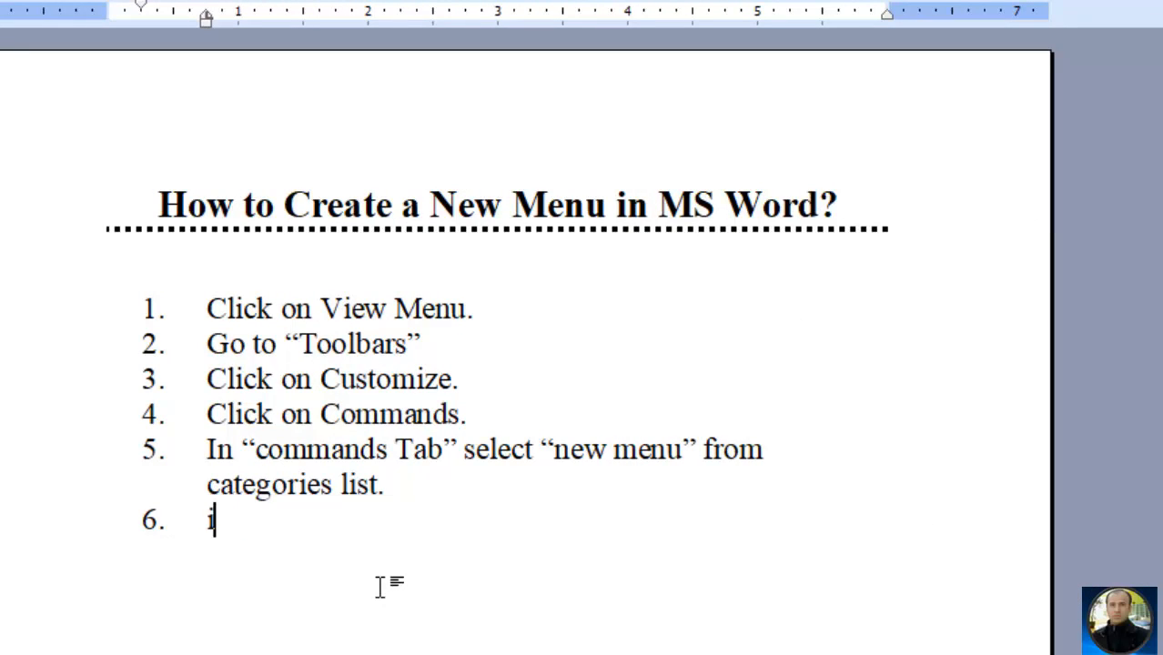
Begin list item 6 with the text "In Commands tab Select".
text(In C)
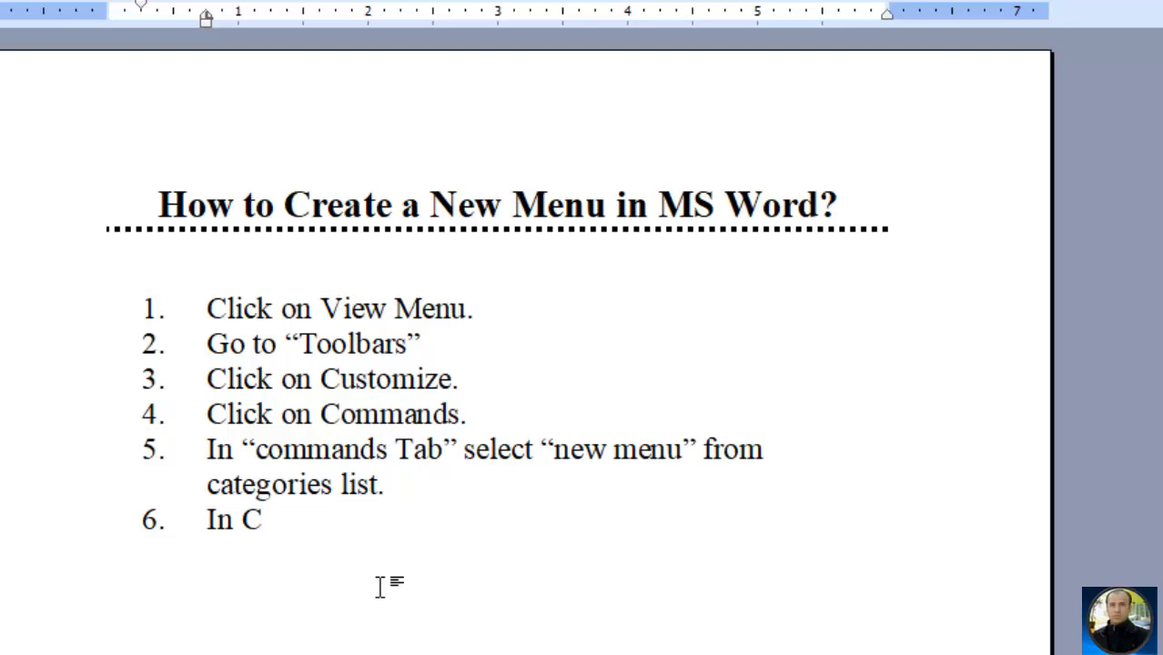
text(ommand)
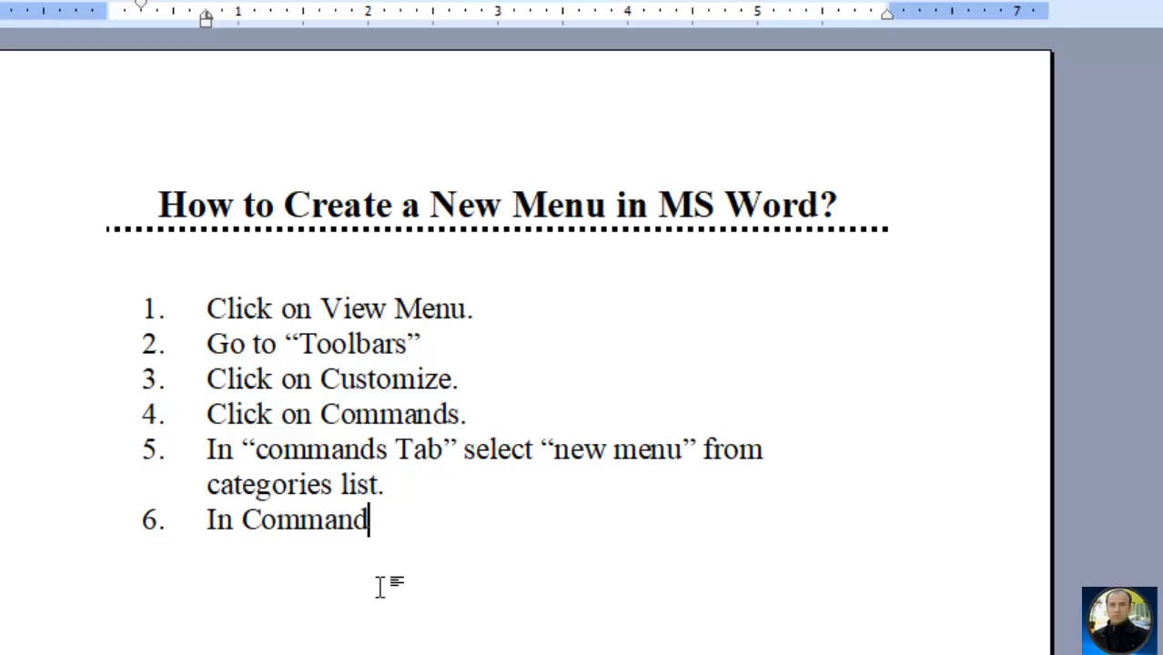
text(s tab )
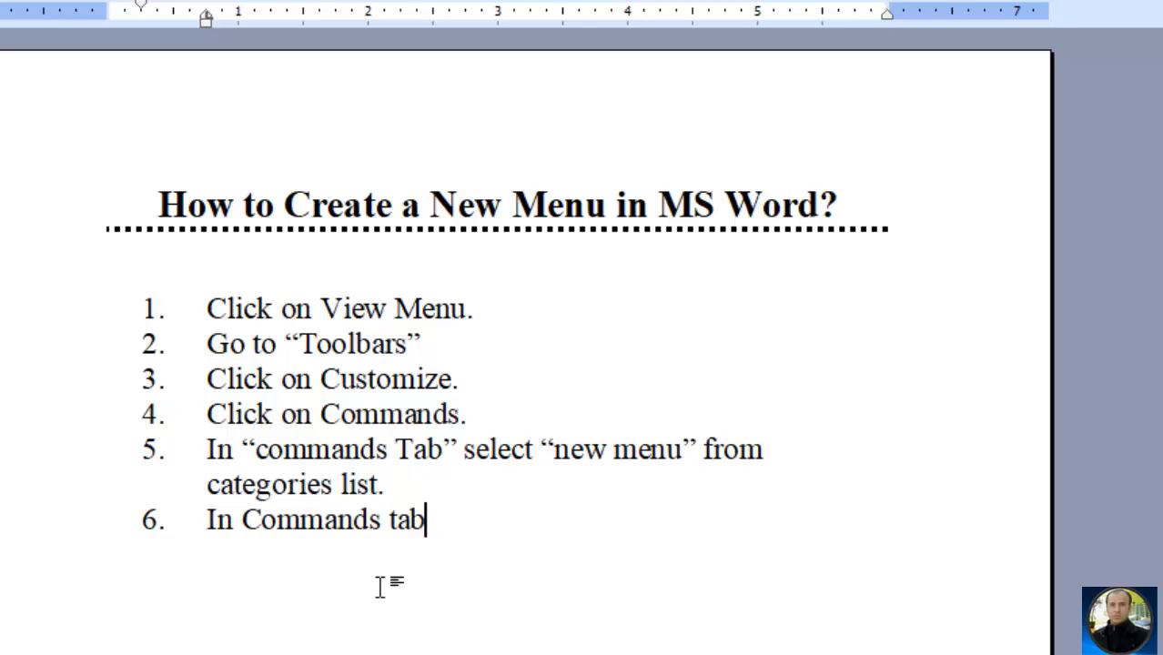
text(Select)
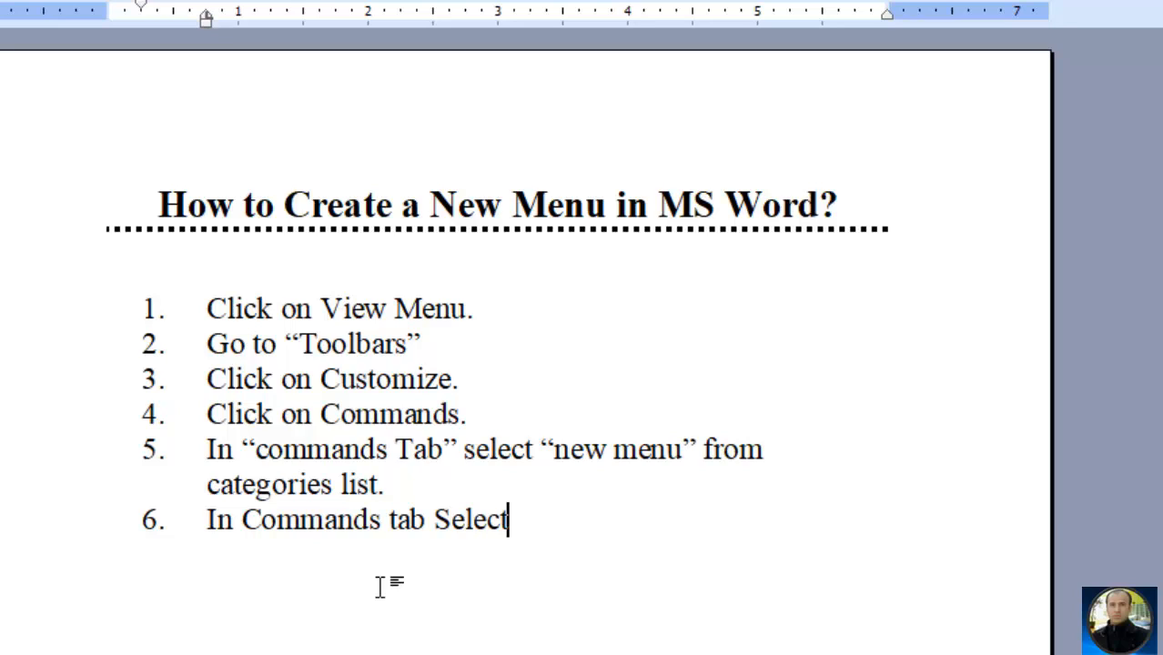
Enclose the words "Commands tab" in list item 6 in double quotation marks.
key(Left)
key(Left)
key(Left)
key(Left)
key(Left)
key(Left)
key(Left)
text(”)
key(Left)
key(Left)
key(Left)
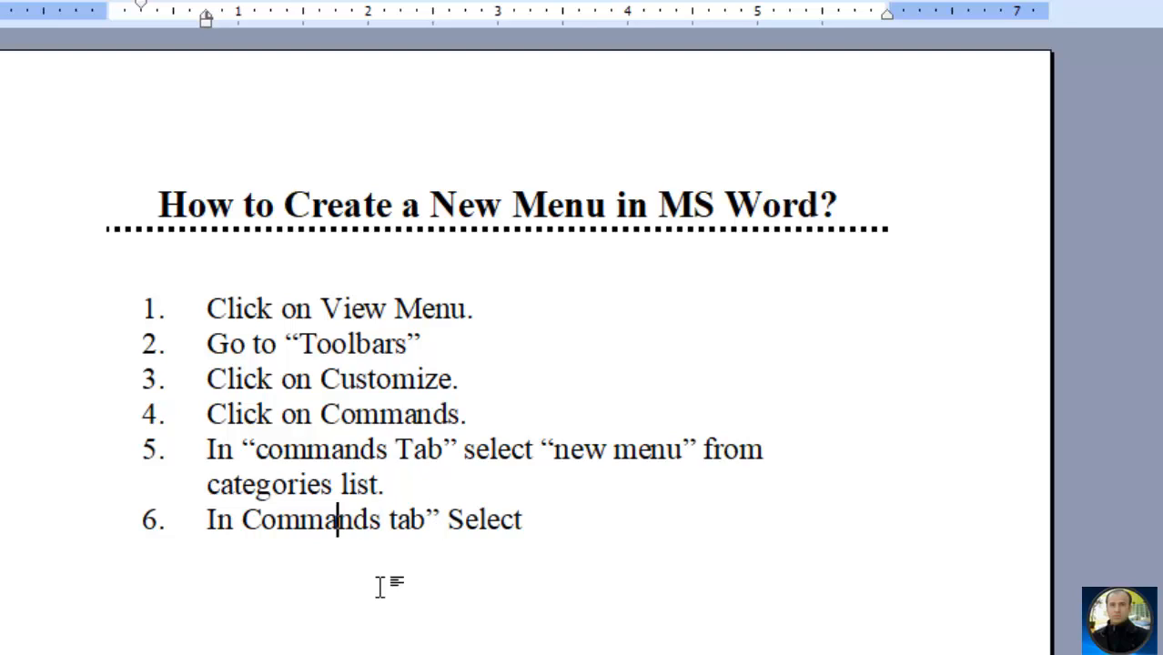
text(“)
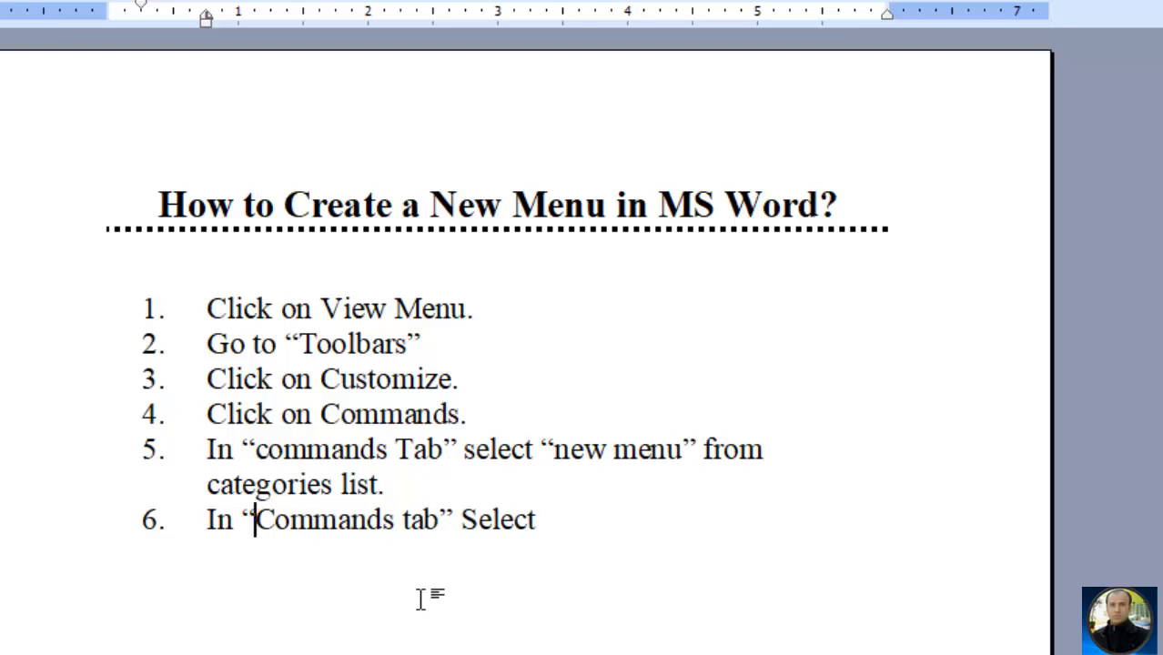
Complete list item 6 with "new menu" in double quotation marks, followed by the words "from commands list.".
click(552, 528)
text(“new)
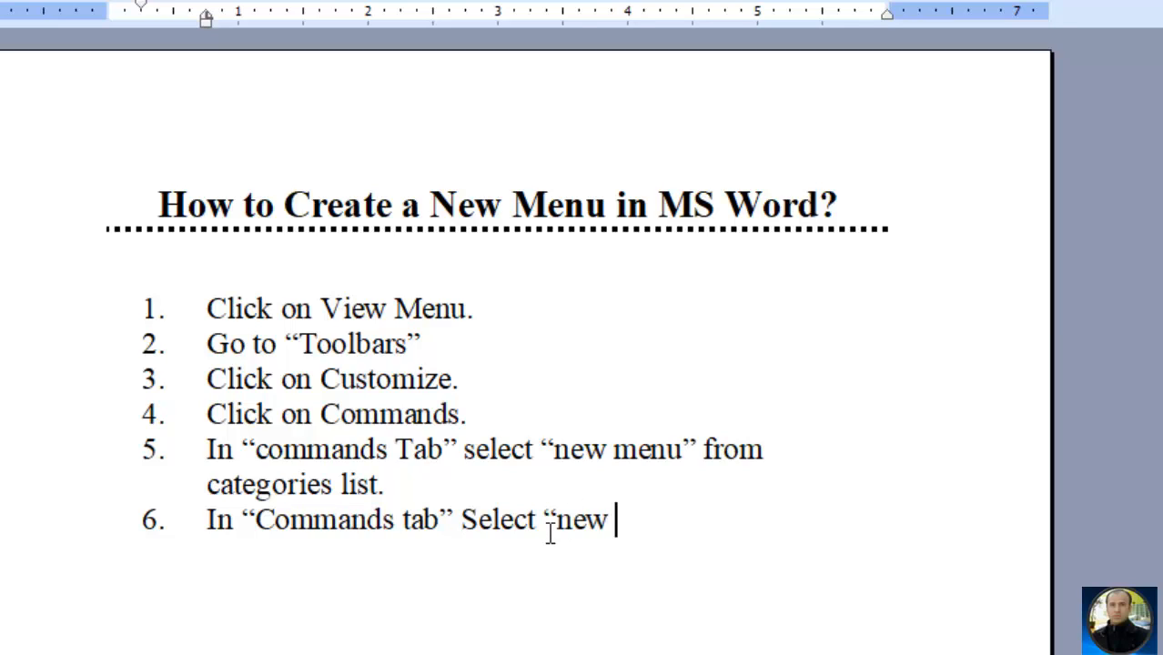
text( M)
key(BackSpace)
text(men)
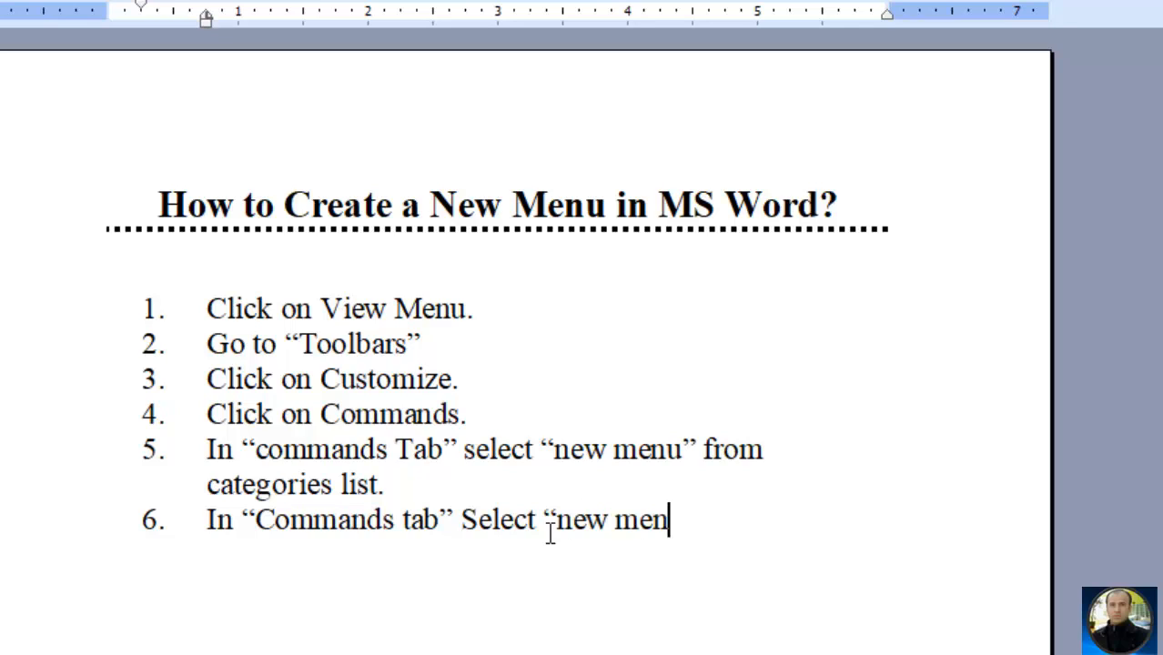
text(u” from)
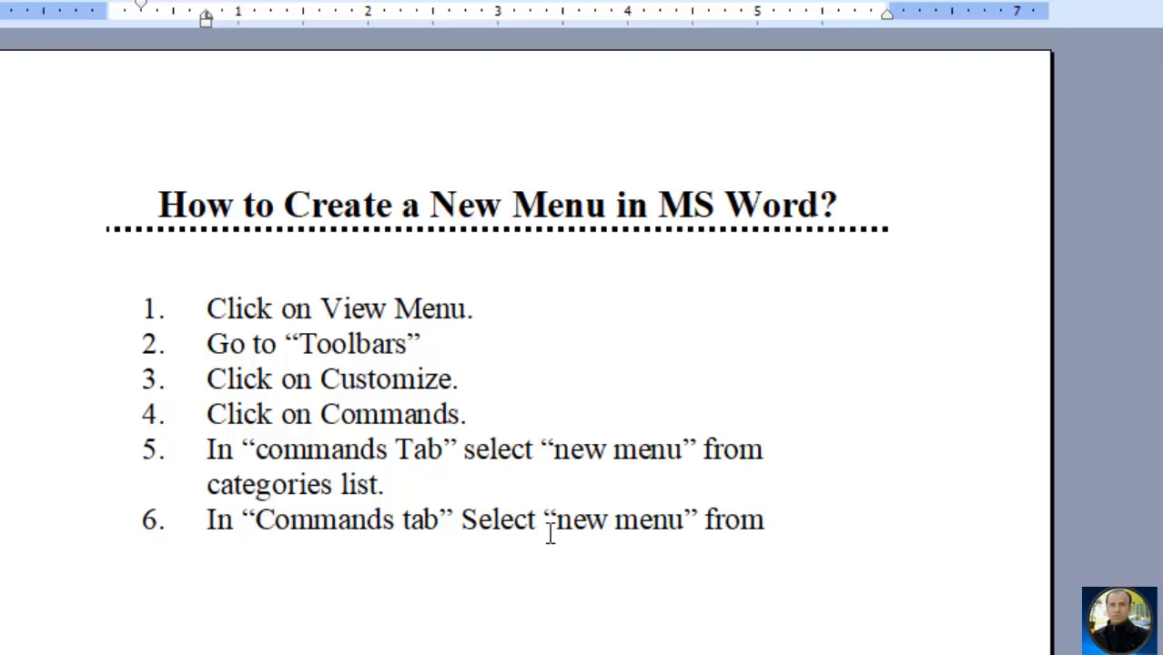
text(commands)
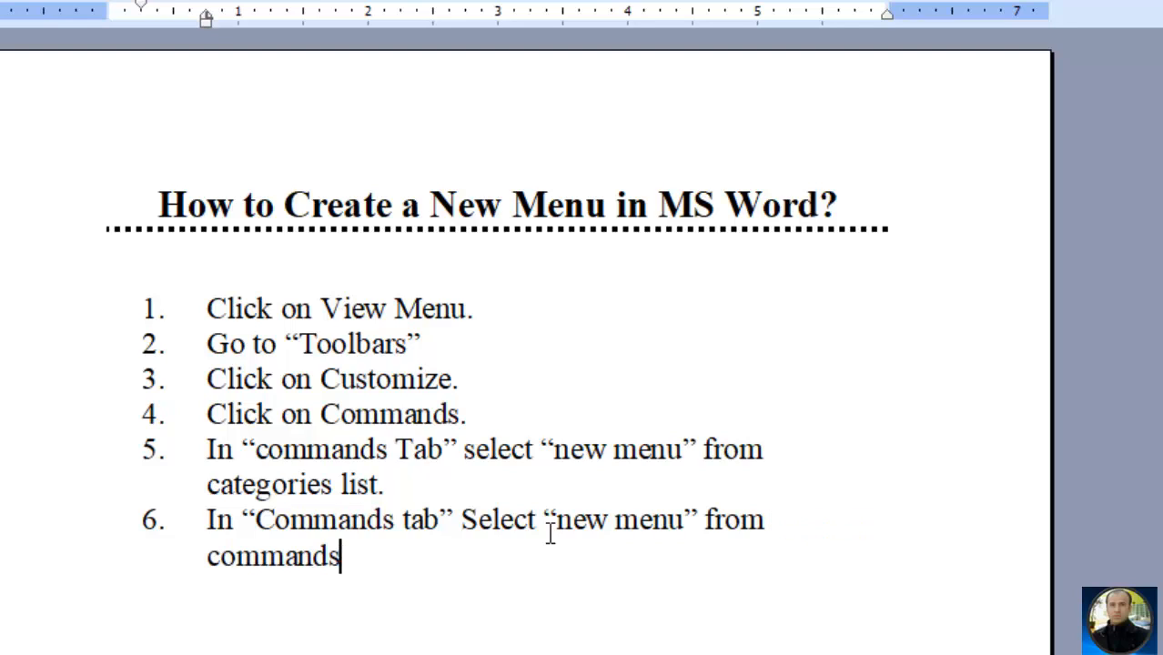
text( list.)
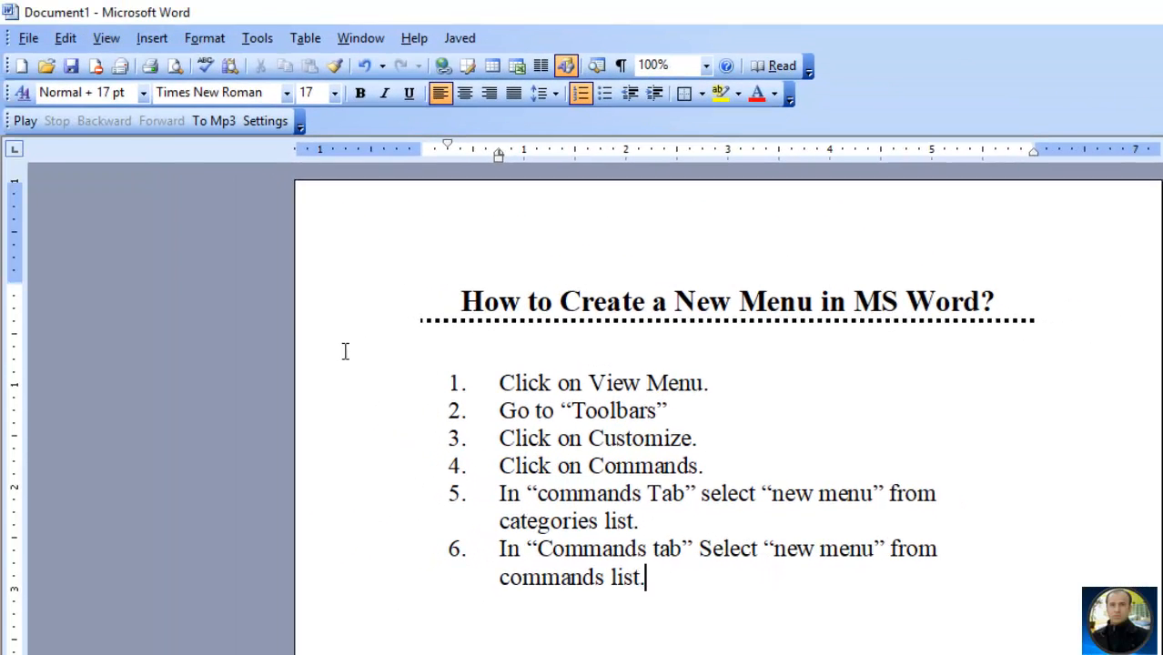
Select the New Menu category in the toolbar customization dialog and try moving the New Menu command out of its commands list.
click(111, 42)
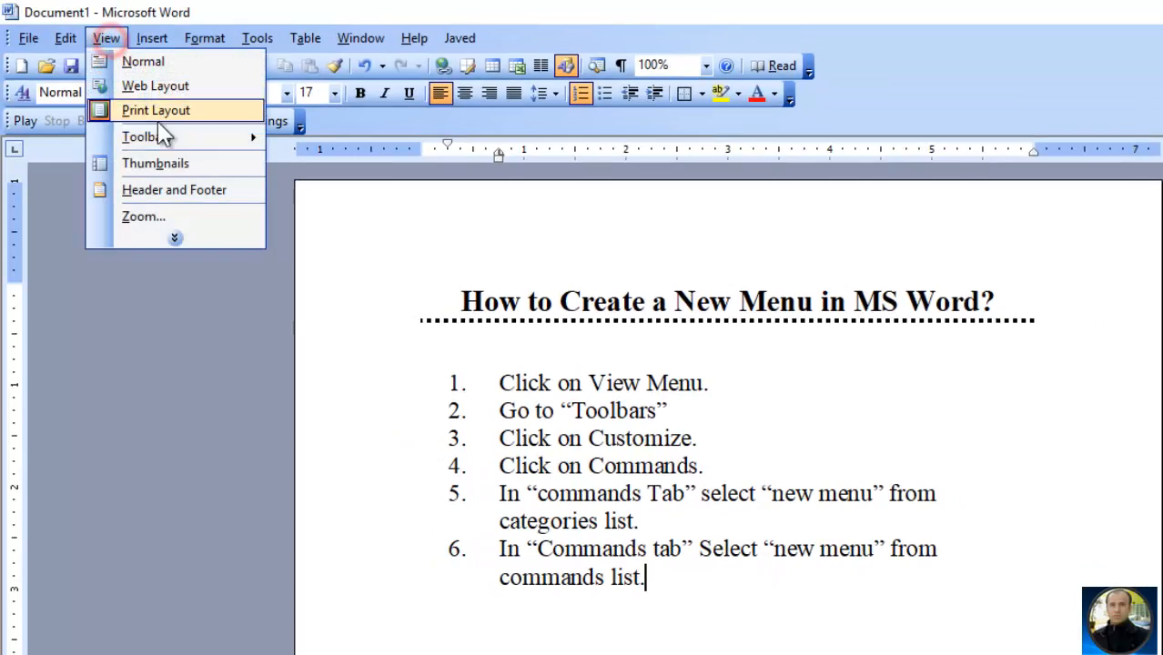
mouse_move(168, 138)
click(364, 629)
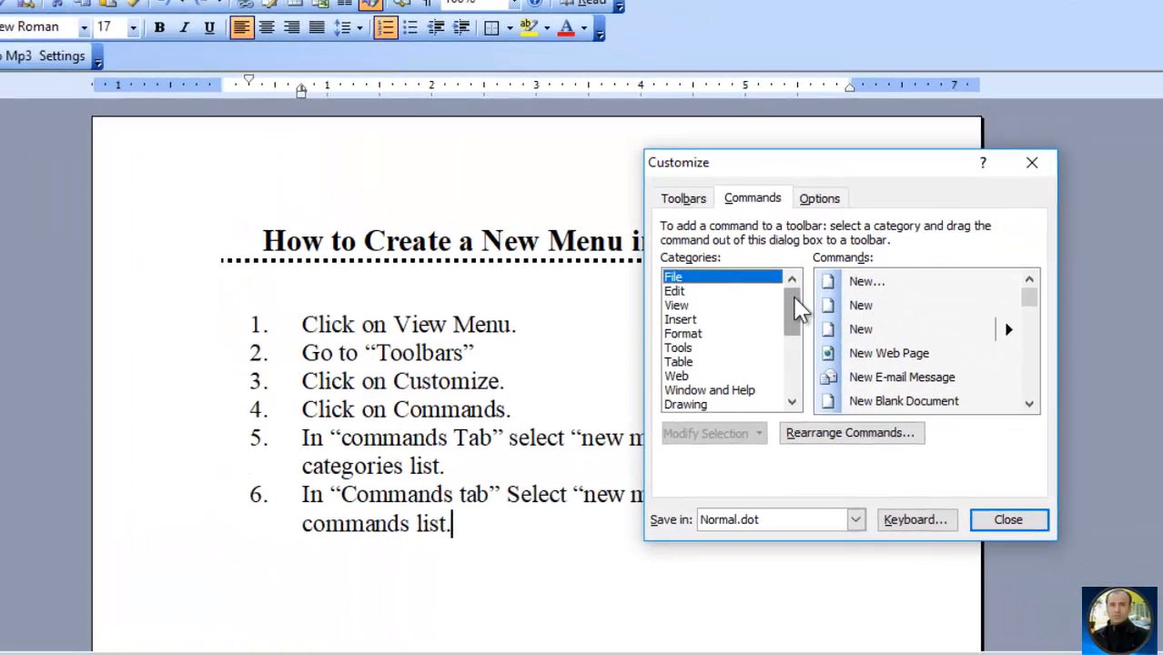
drag(801, 310, 801, 385)
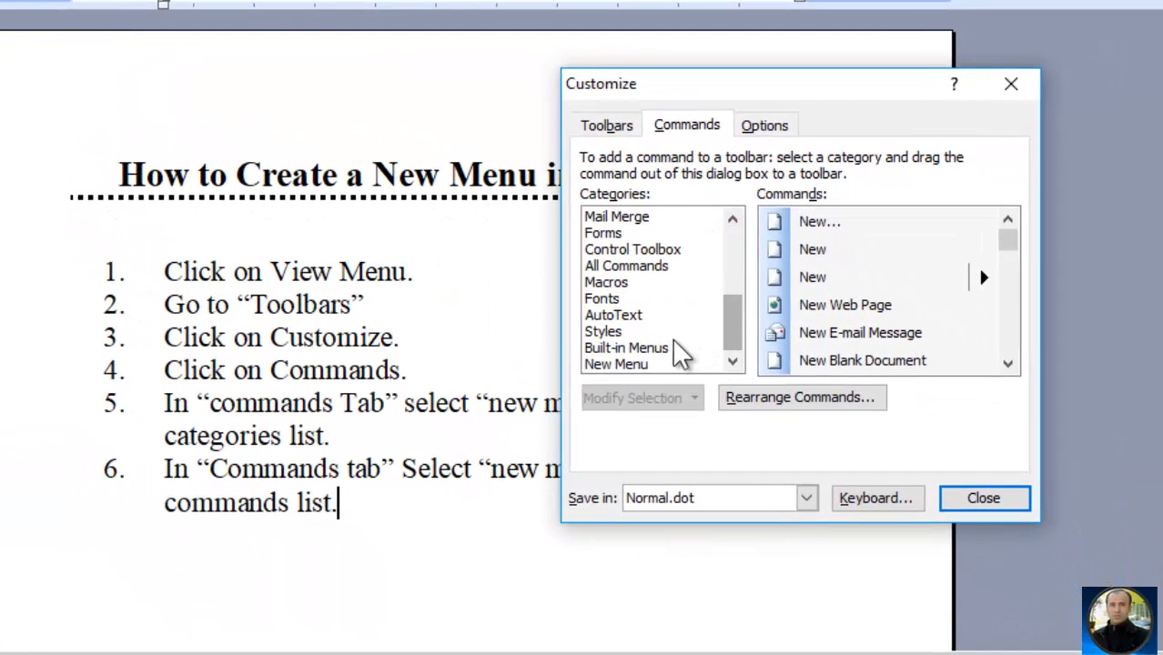
click(648, 365)
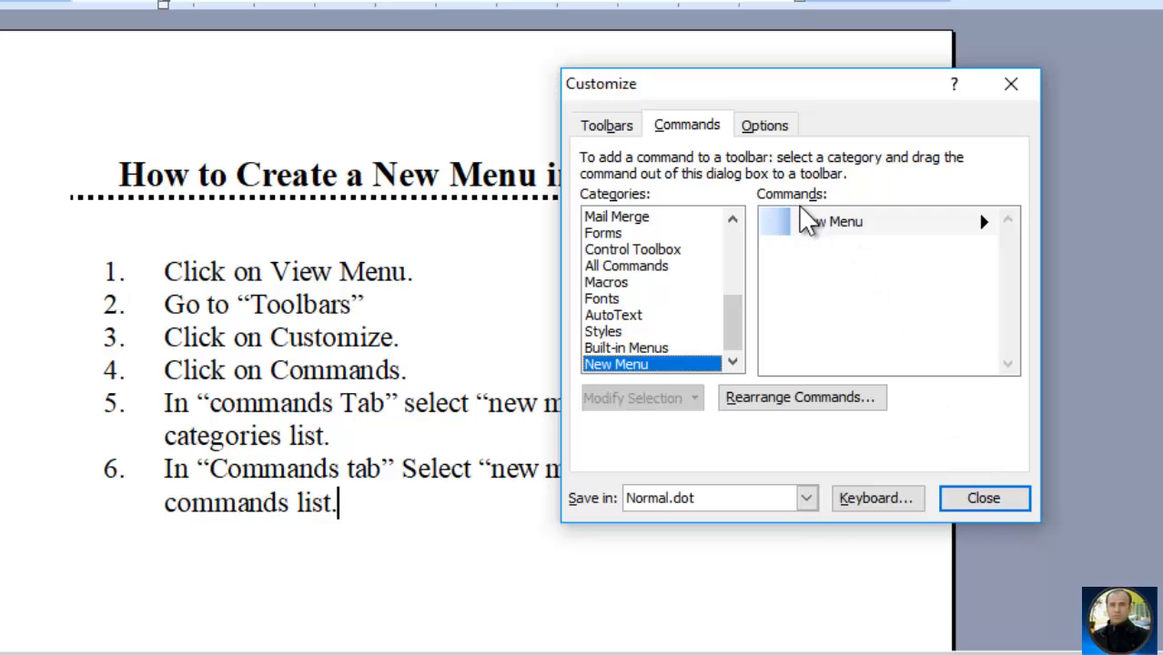
drag(818, 228, 552, 37)
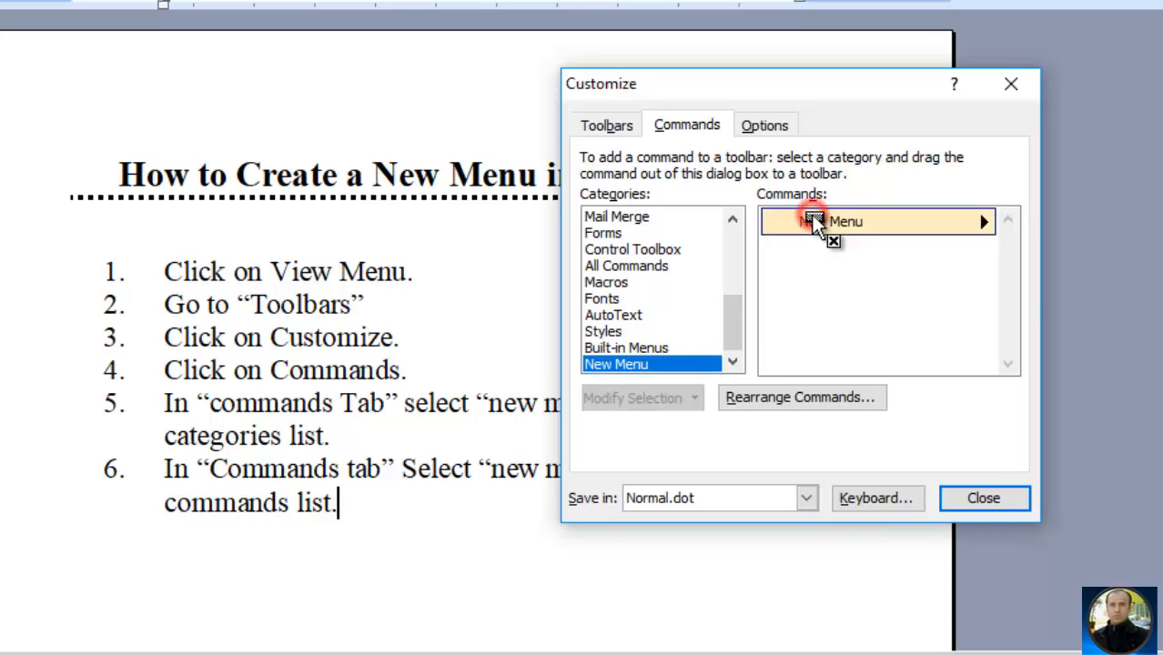
drag(610, 96, 806, 259)
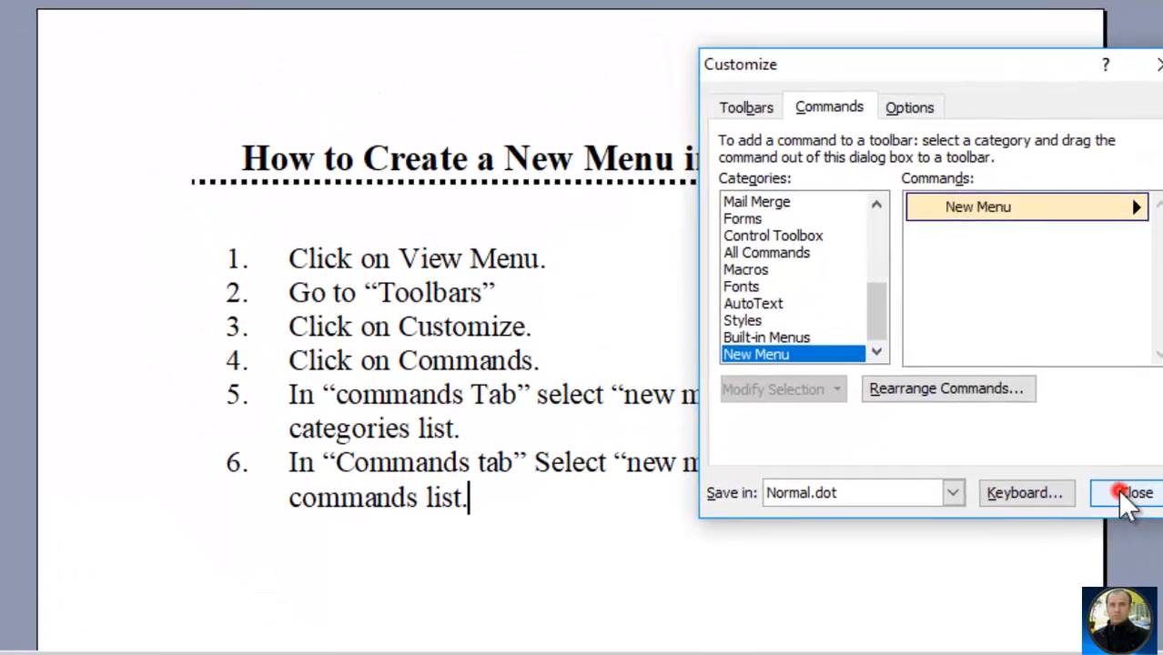
Close the toolbar customization dialog and add list item 7 reading "now drag the new menu in to the menu bar.".
click(1023, 532)
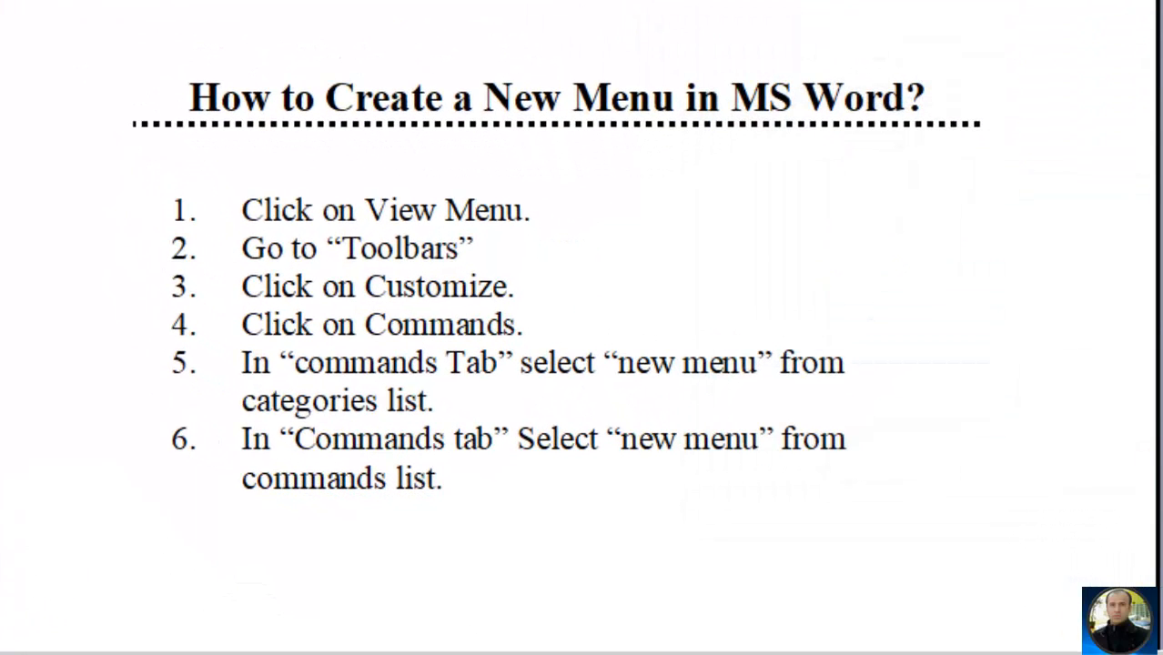
key(Return)
text(now )
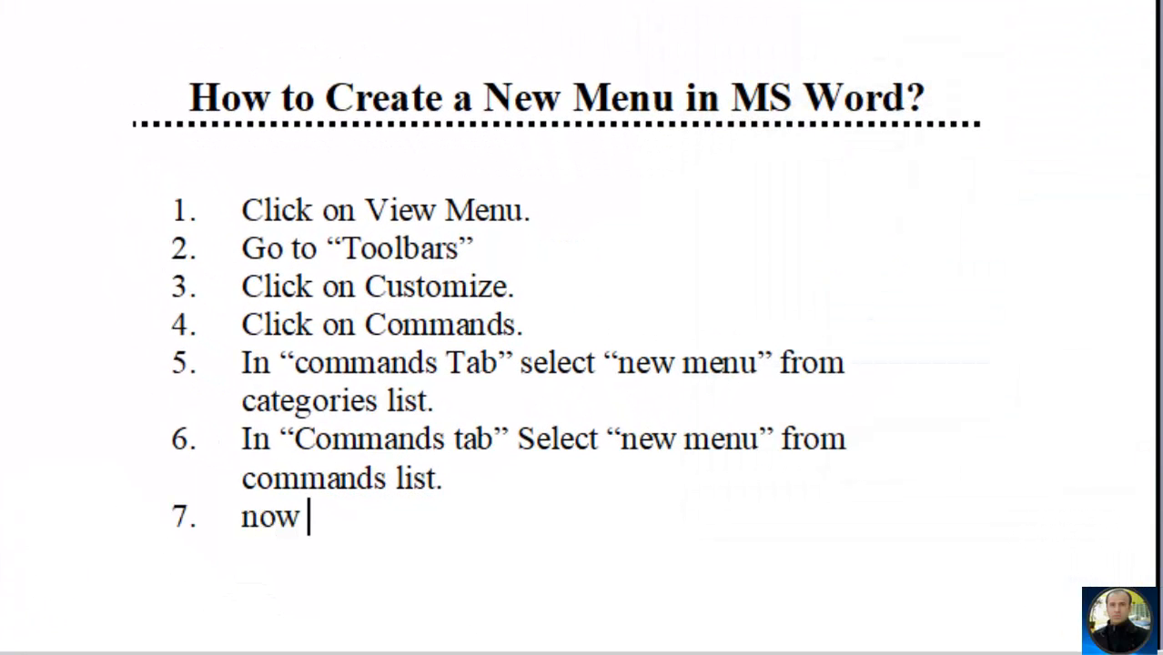
text(drage the)
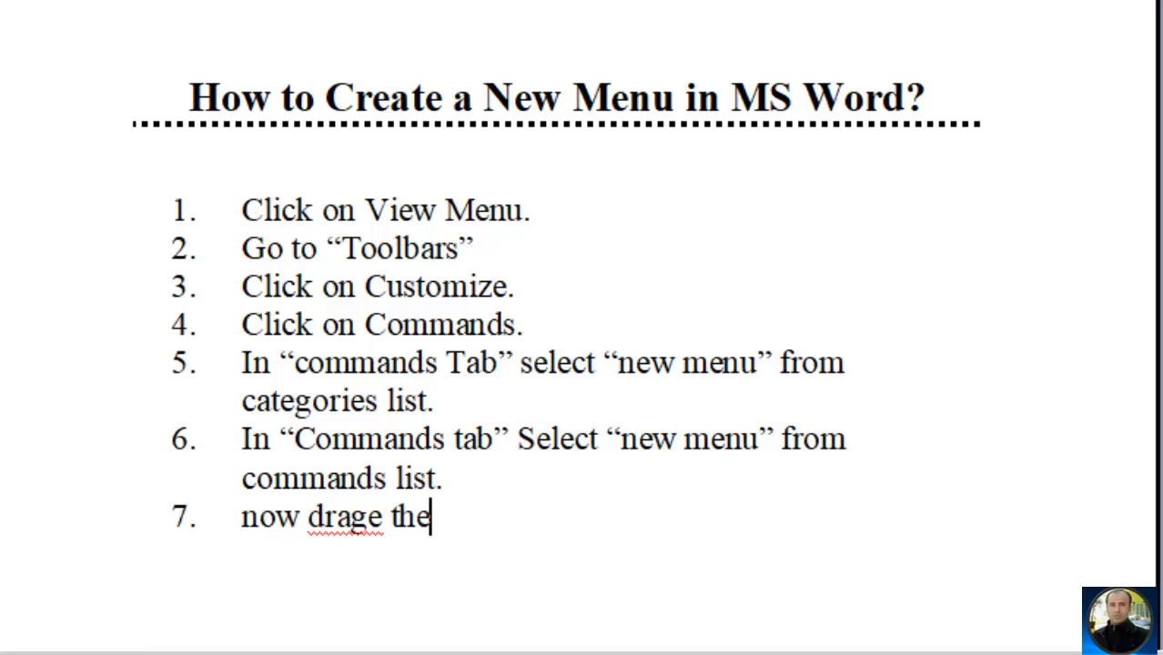
key(BackSpace)
key(BackSpace)
key(BackSpace)
key(BackSpace)
key(BackSpace)
text(the n)
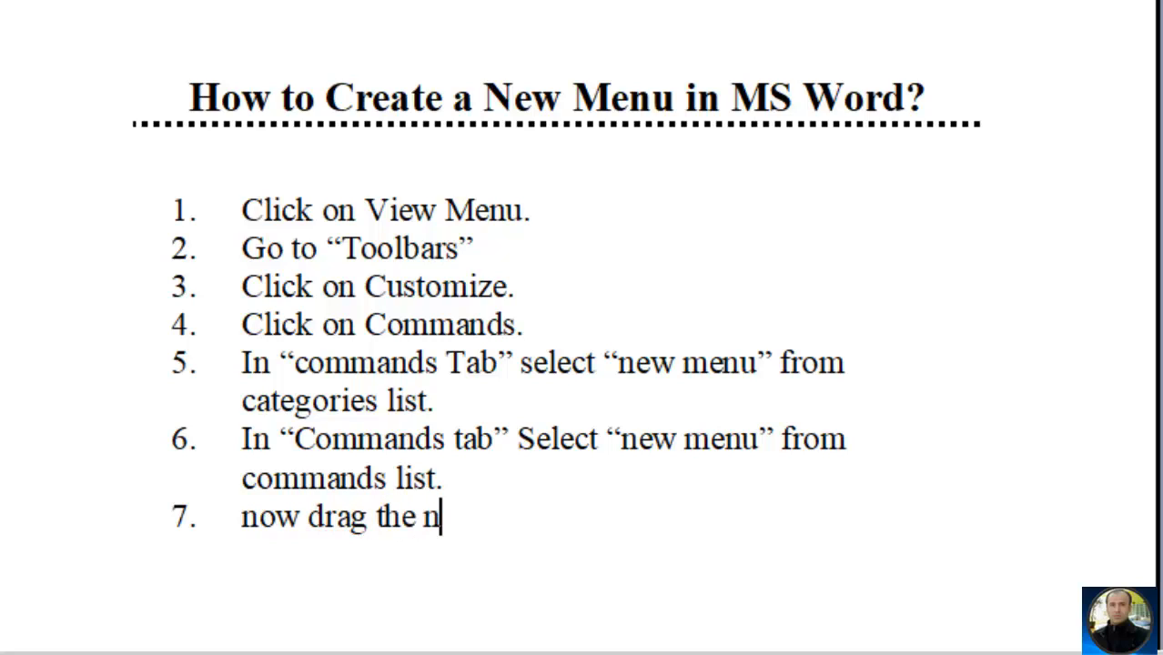
text(ew menu i)
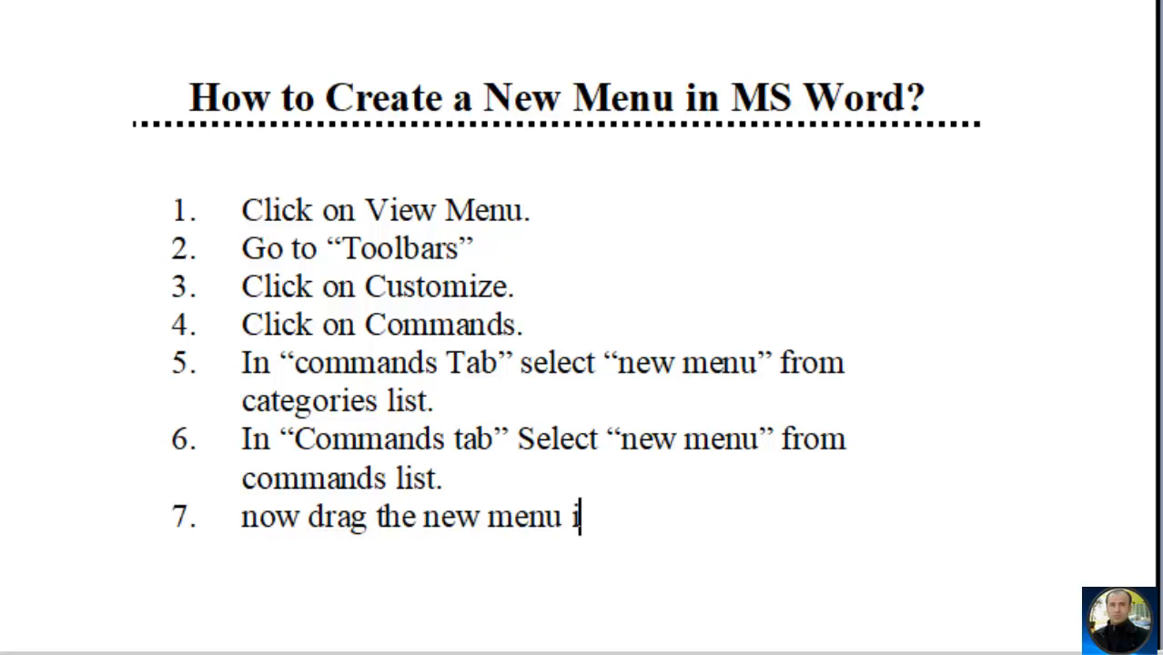
text(n to the)
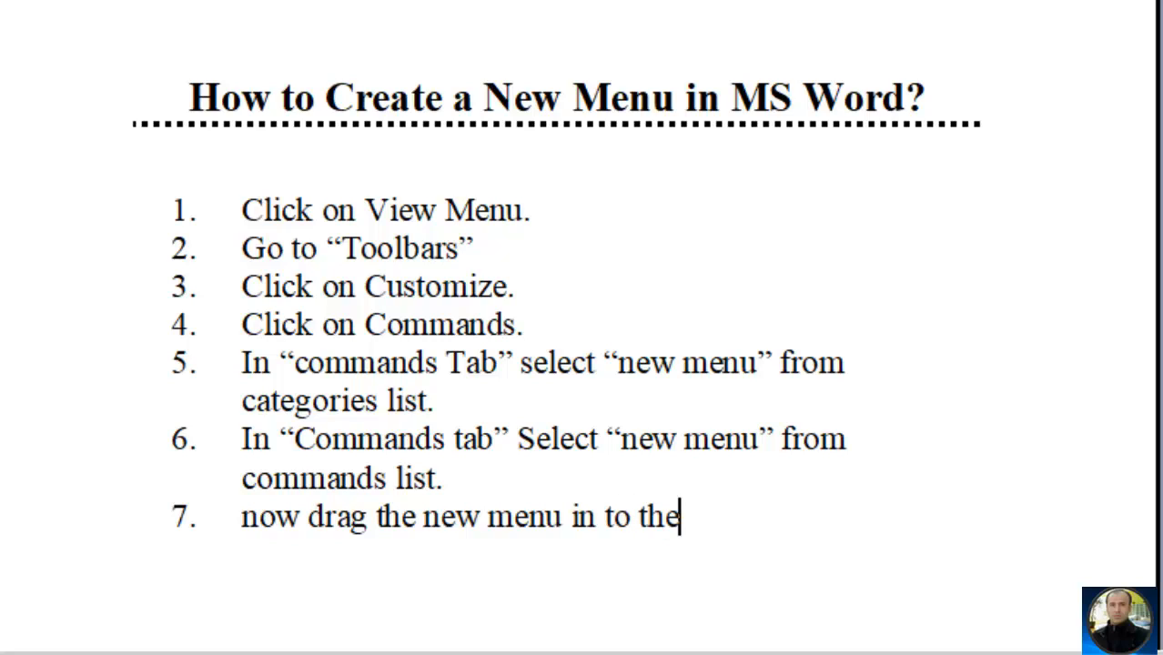
text( menu bar.)
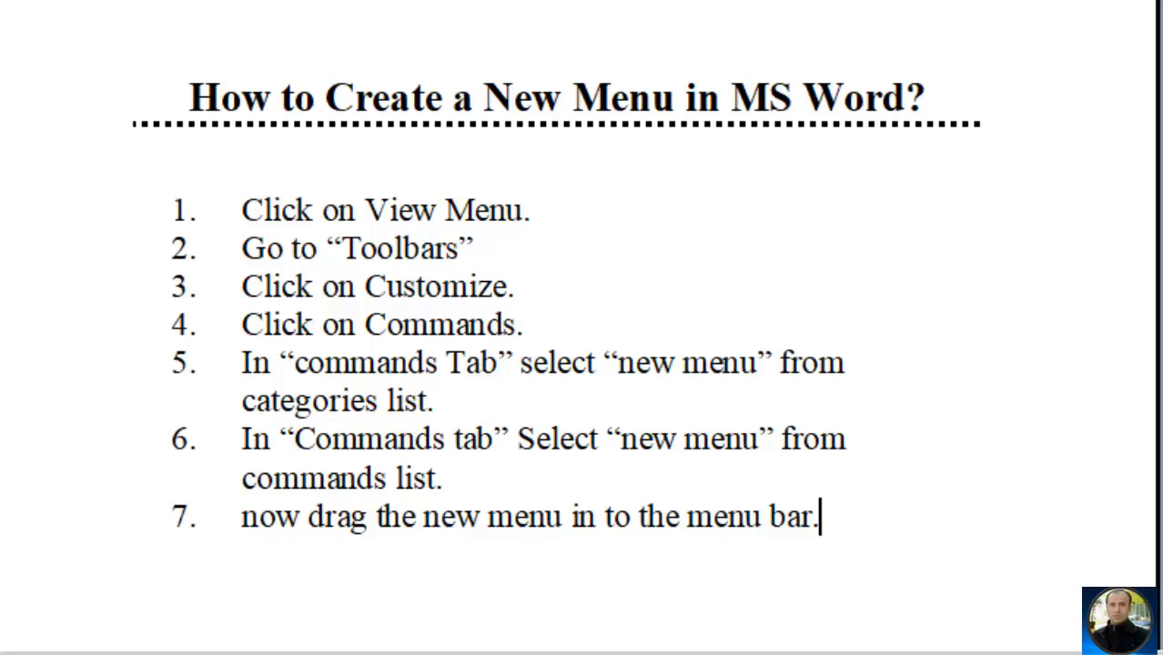
Start list item 8 and correct the first word of item 7 to the suggested "Now".
key(Return)
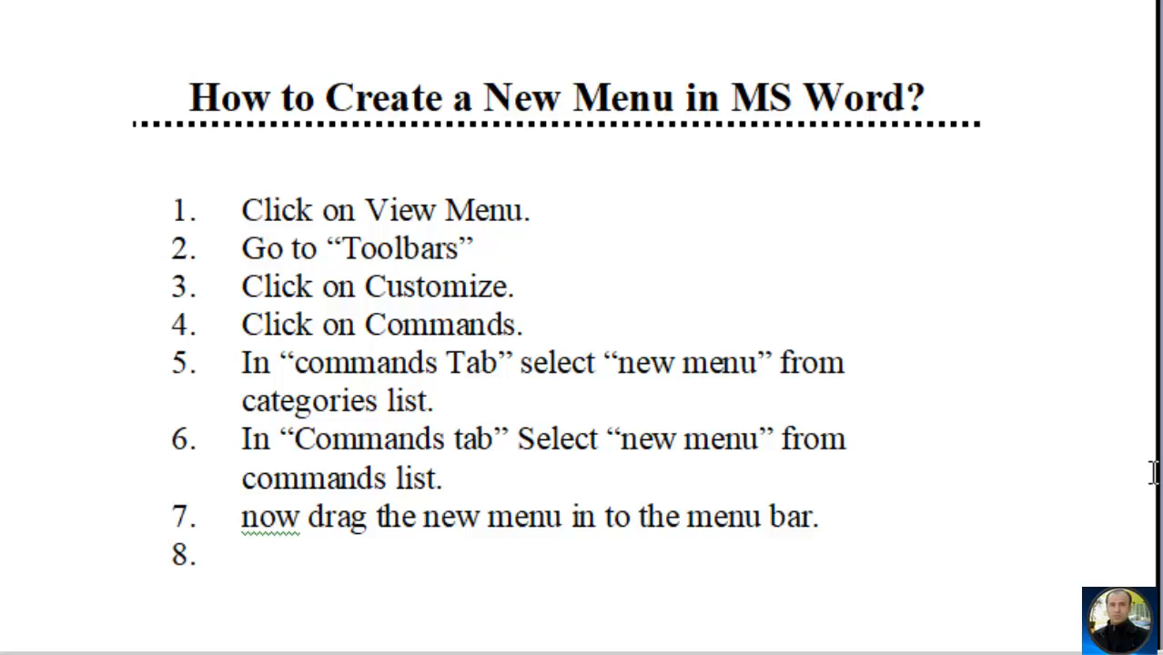
right_click(285, 519)
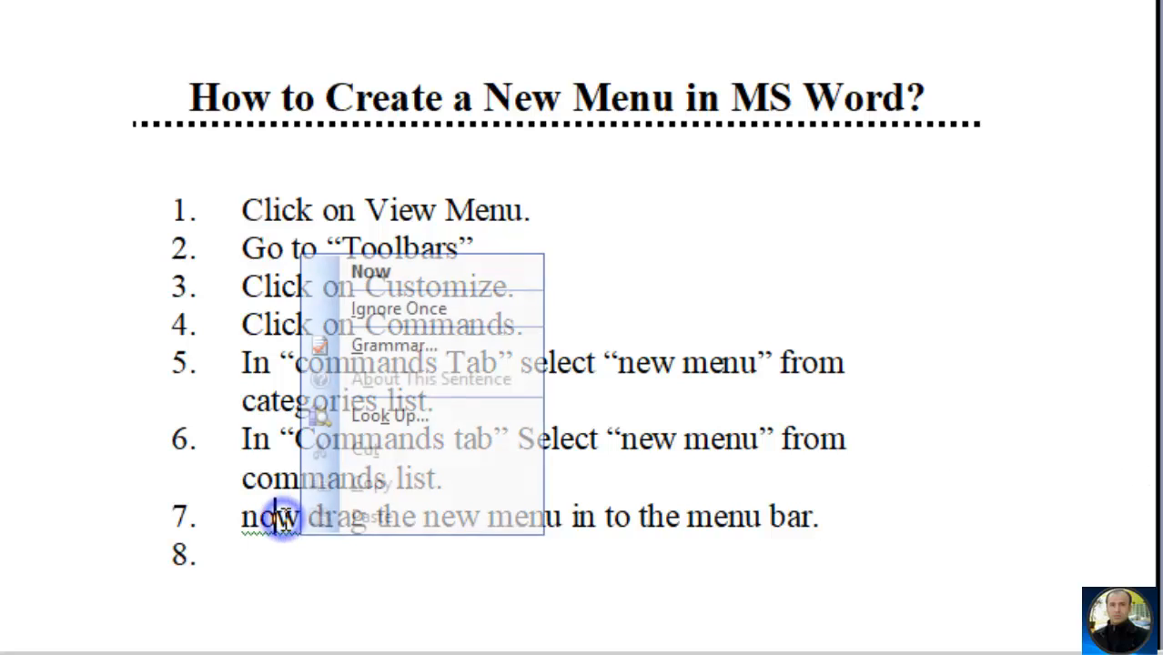
click(370, 271)
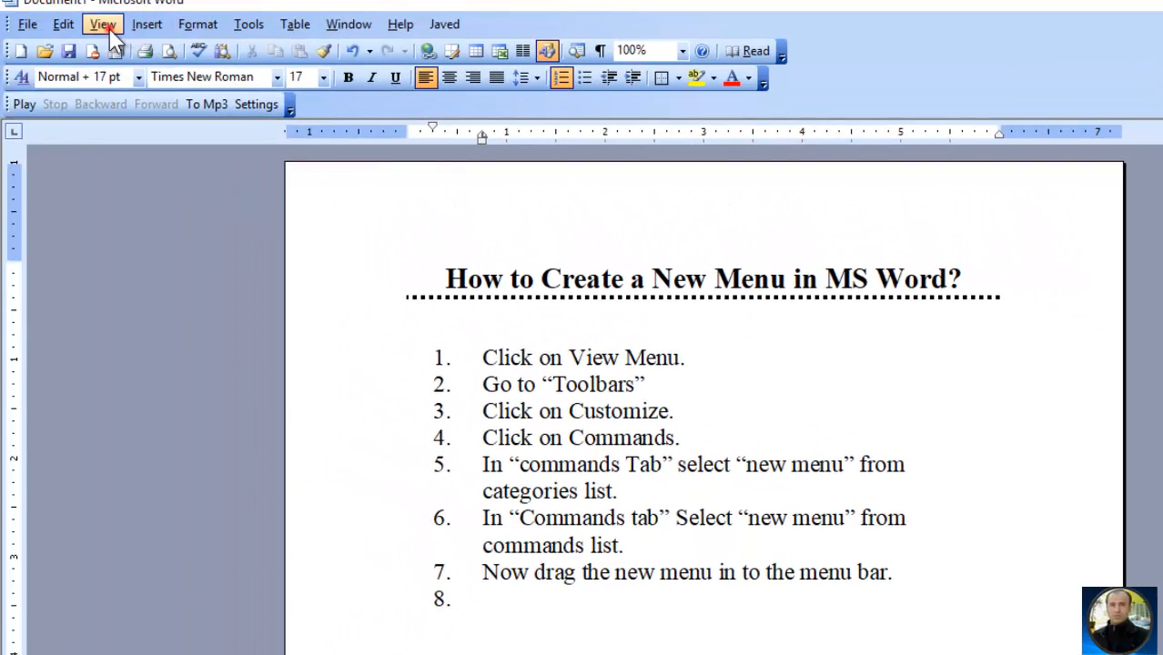
Open the Customize dialog for the toolbars.
click(105, 24)
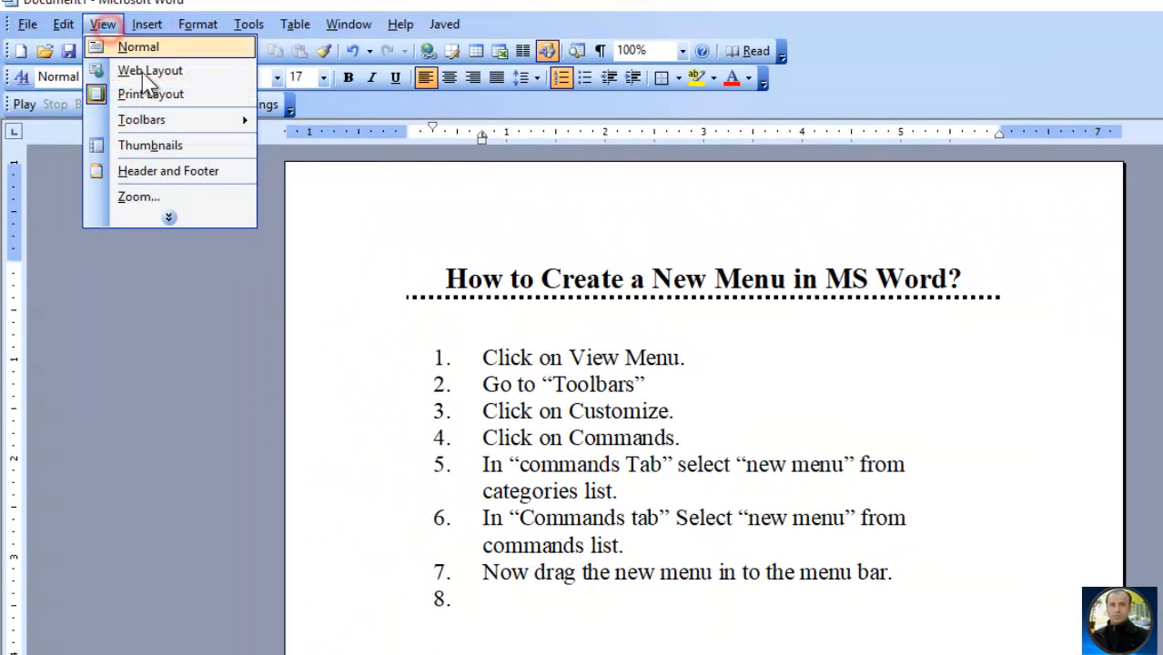
mouse_move(160, 120)
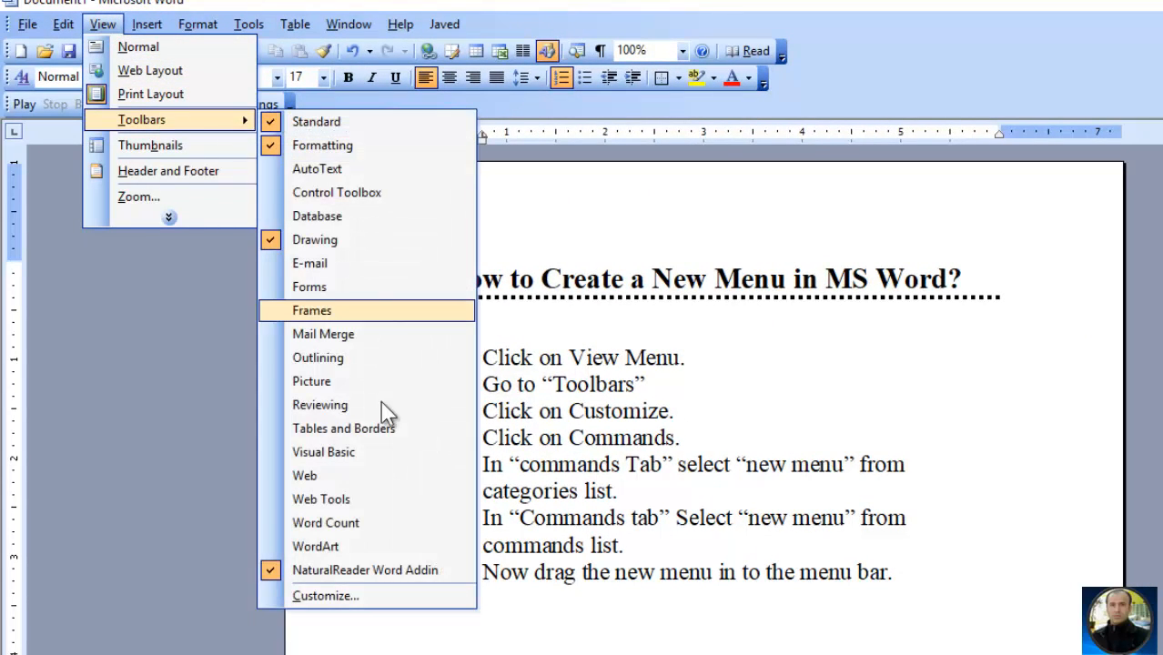
click(358, 599)
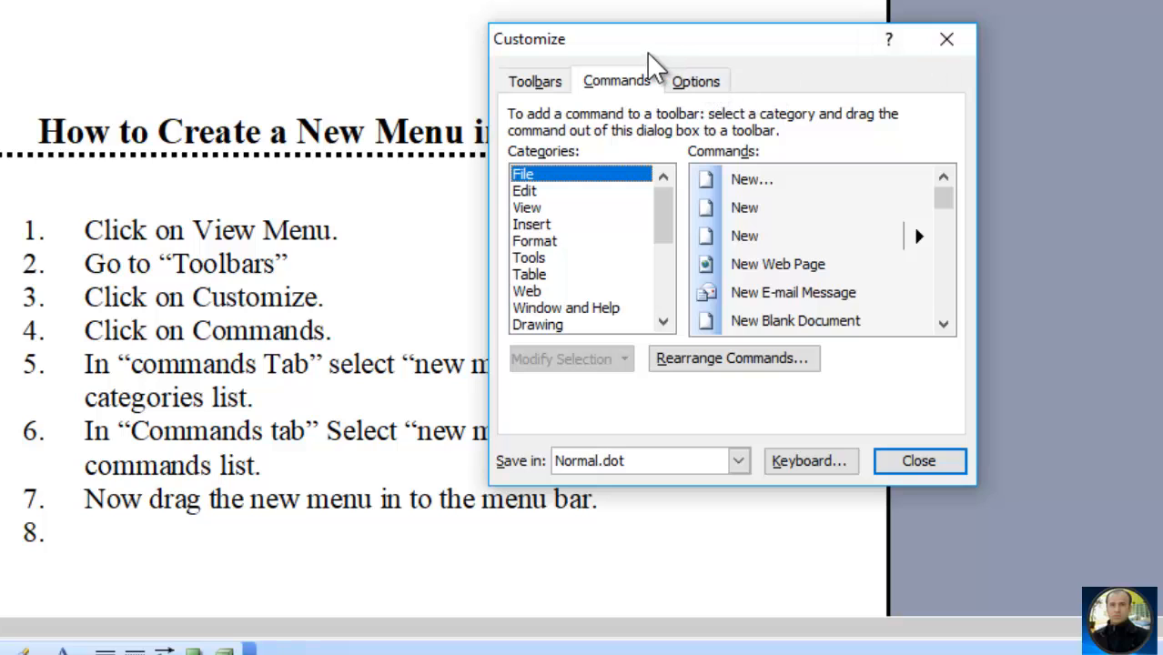
Look through the Toolbars, Commands and Options pages of the customization dialog and the Edit and View command categories.
click(550, 84)
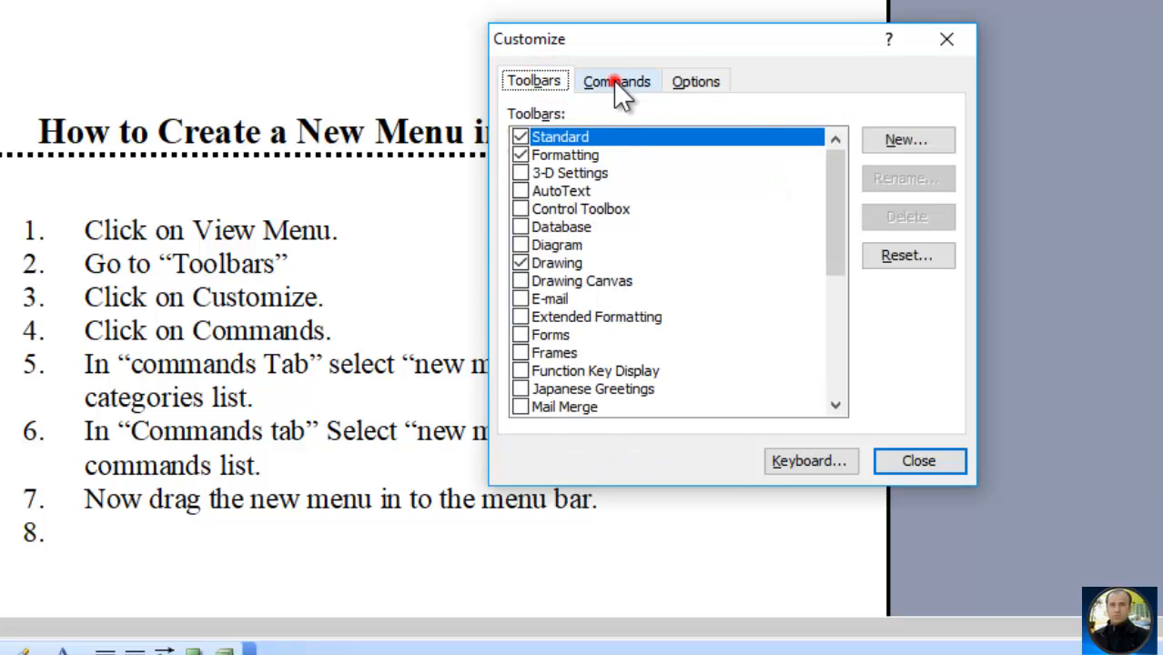
click(615, 82)
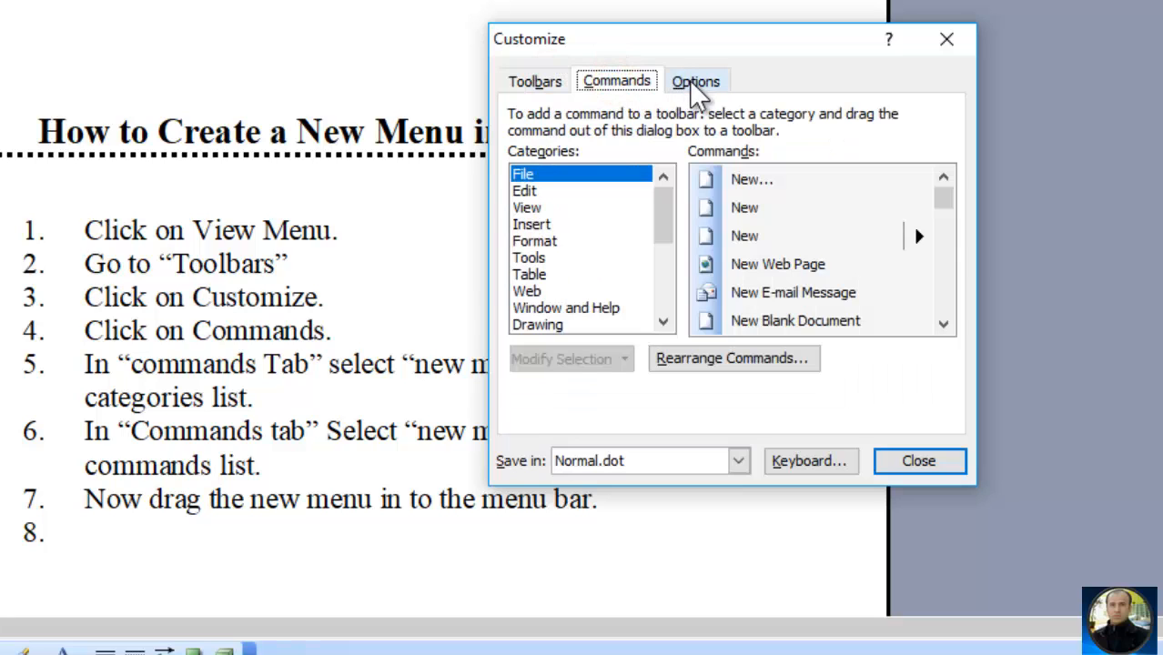
click(689, 80)
click(621, 85)
click(537, 192)
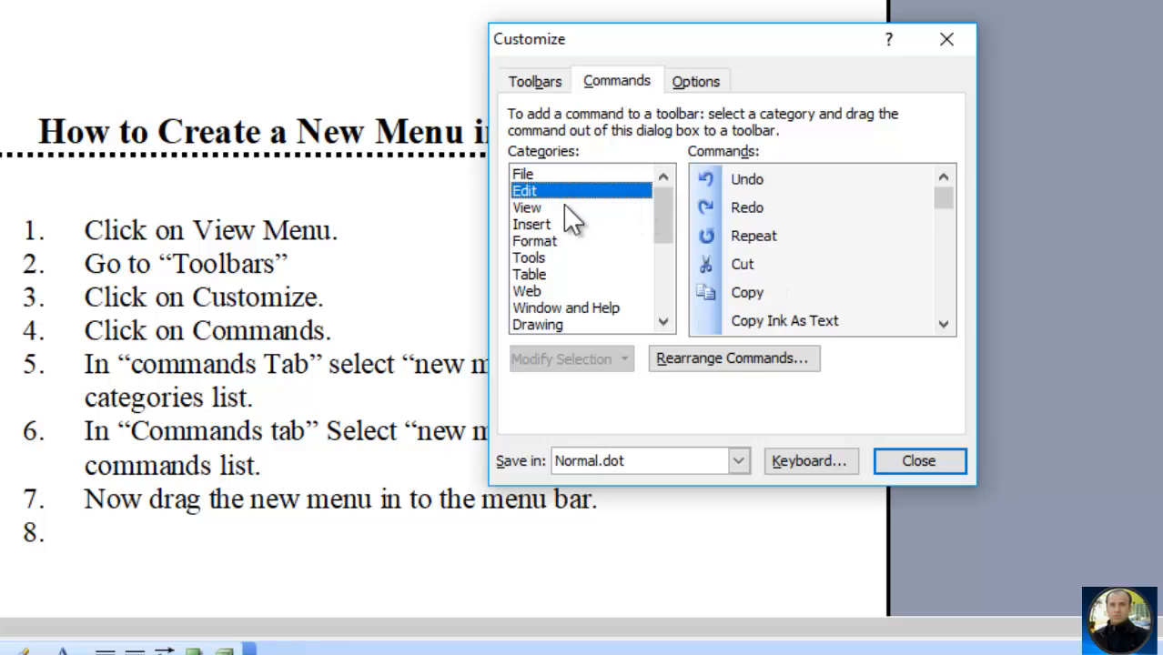
click(537, 208)
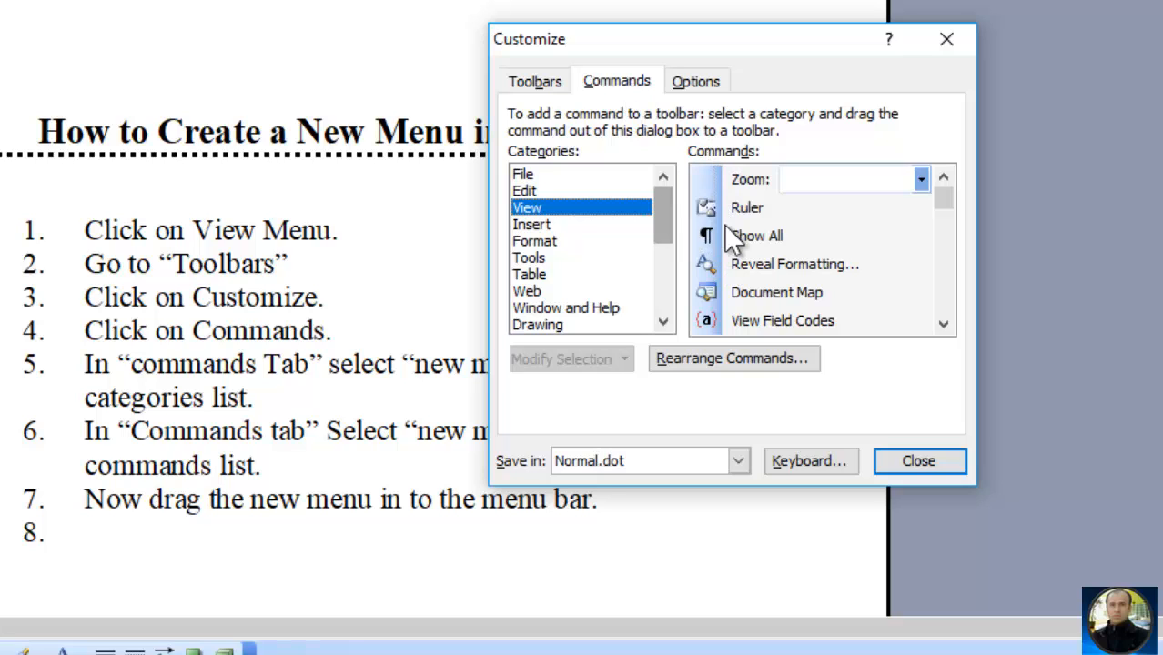
Select the New Menu category in the customization dialog and the New Menu command in its commands list.
drag(667, 217, 607, 318)
click(608, 324)
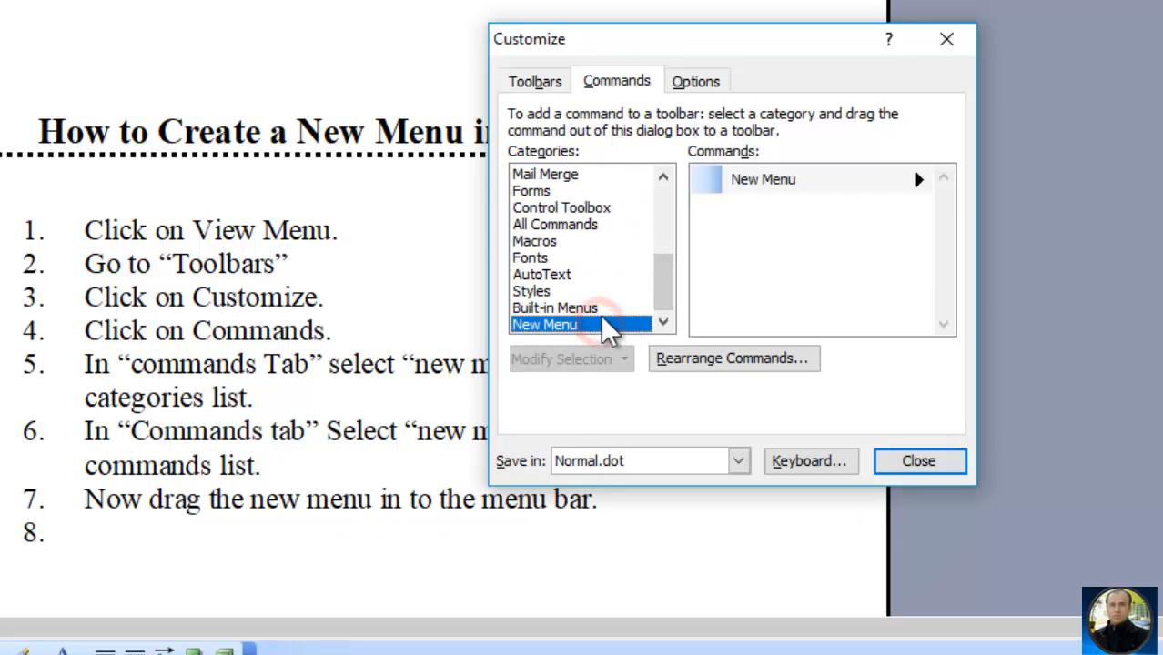
click(744, 187)
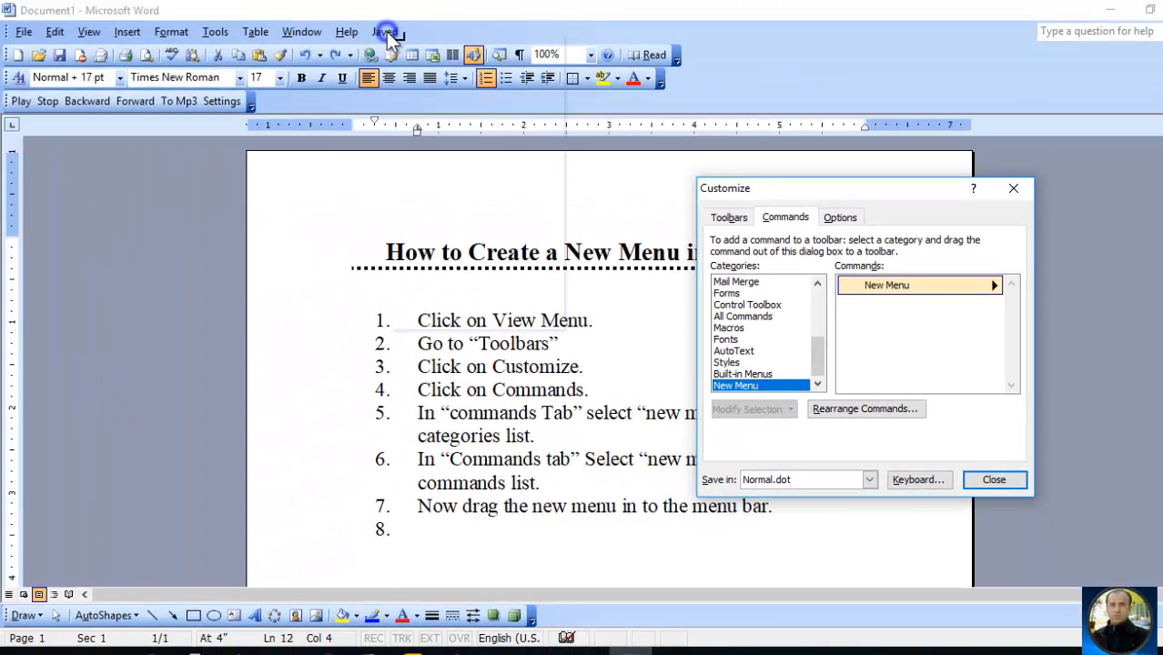
Delete the existing custom menu beside Help from the menu bar and place the New Menu command there.
right_click(386, 31)
click(417, 62)
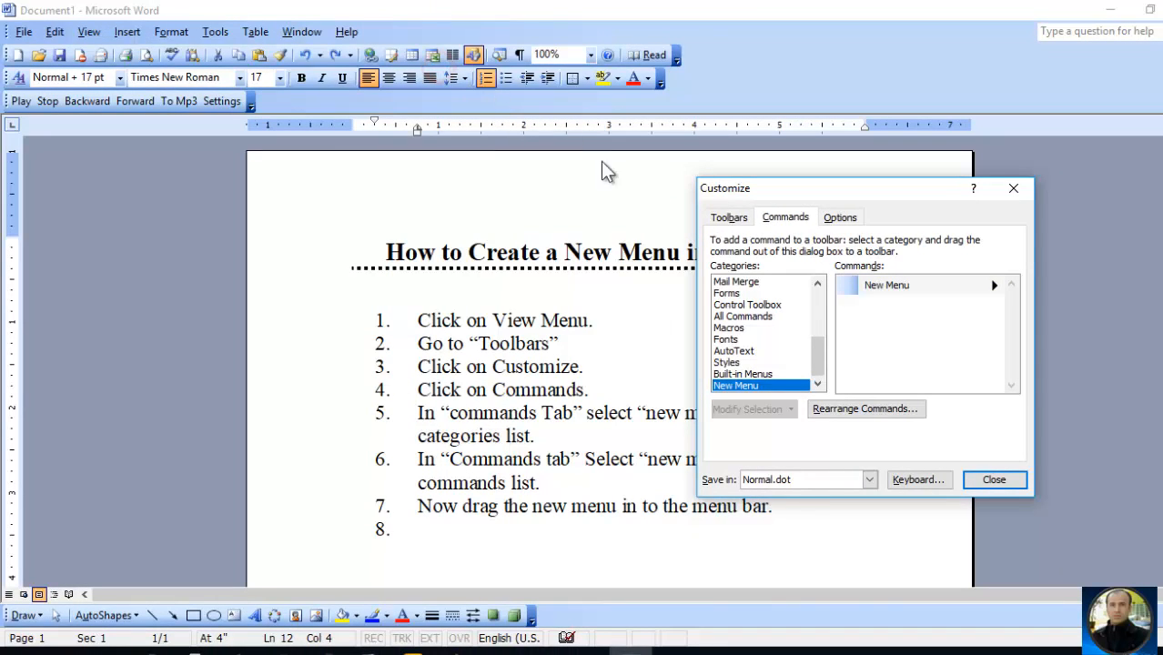
mouse_move(857, 285)
mouse_down()
mouse_move(572, 174)
mouse_move(425, 82)
mouse_move(378, 35)
mouse_up()
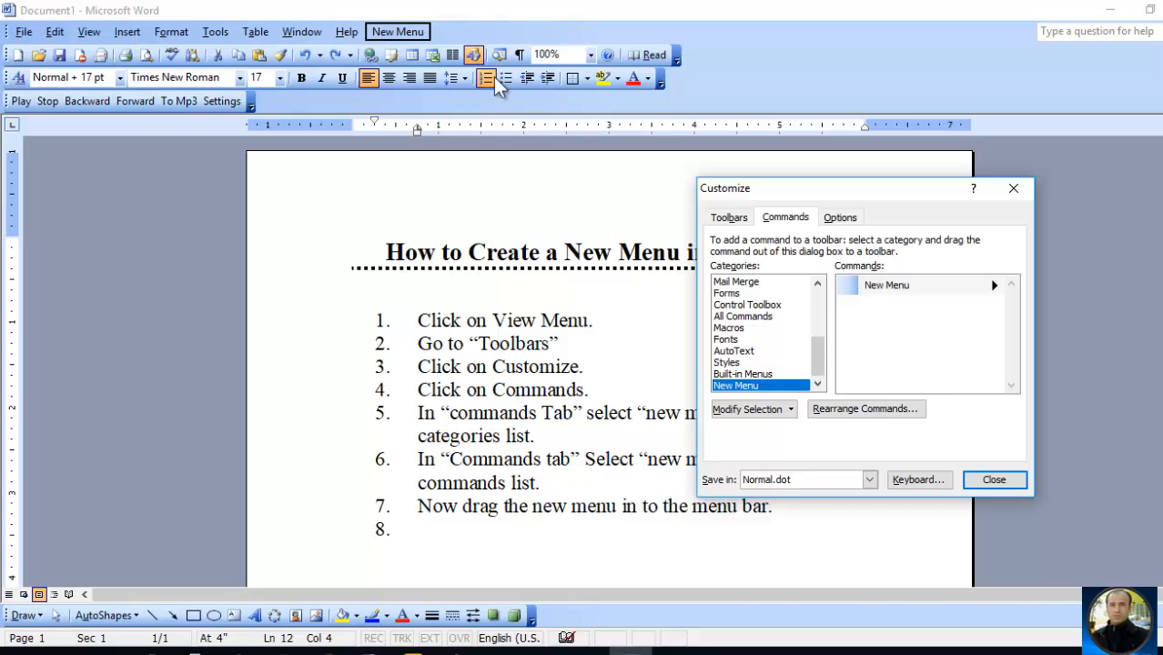
Close the customization dialog and place the insertion point in the empty list item 8.
click(984, 482)
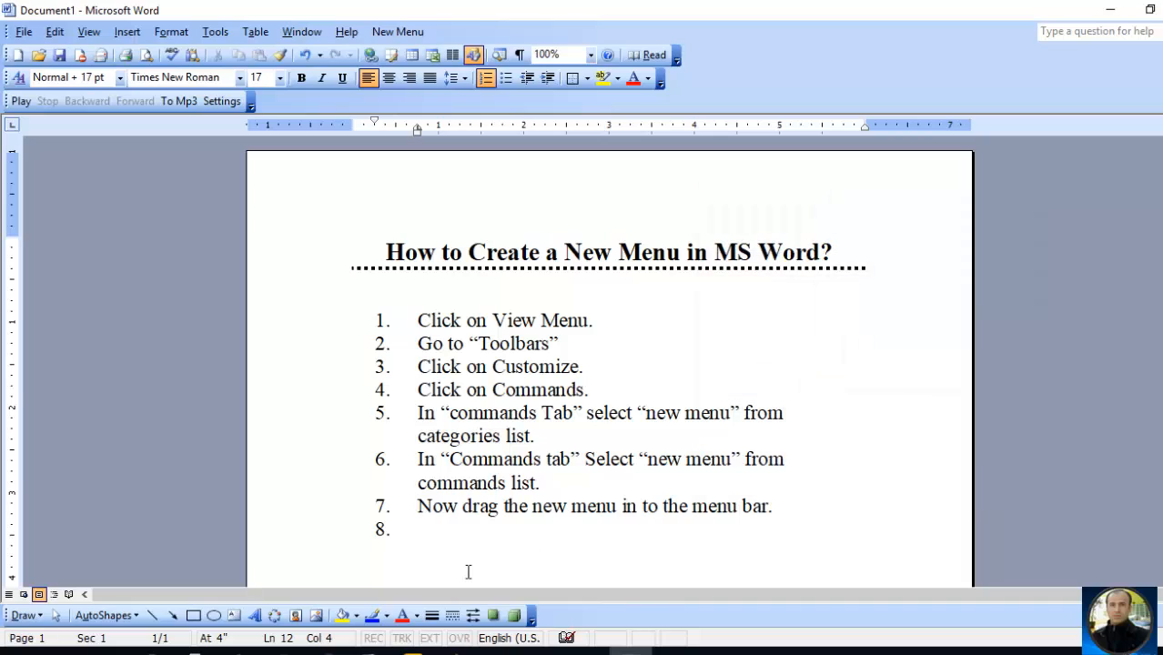
click(445, 536)
text(now)
key(BackSpace)
key(BackSpace)
key(BackSpace)
text(Now)
key(BackSpace)
key(BackSpace)
key(BackSpace)
key(BackSpace)
text(after)
key(BackSpace)
key(BackSpace)
key(BackSpace)
key(BackSpace)
key(BackSpace)
Write list item 8 as "After drag the new menu to the menu bar right click on new menu bar.".
text(After )
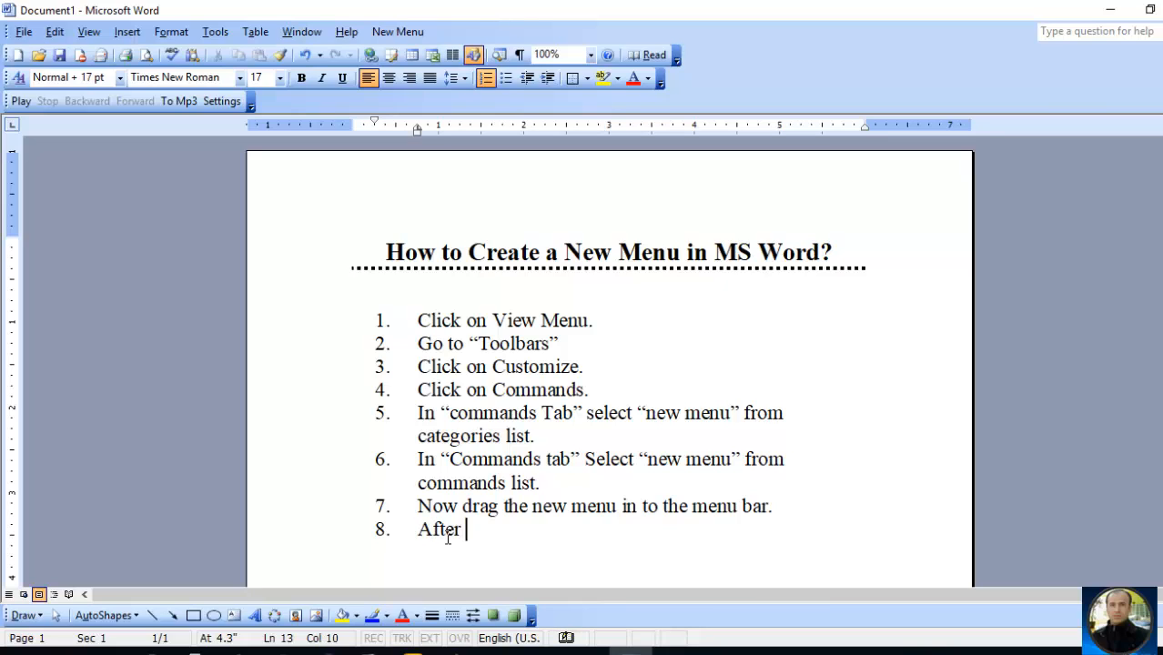
text(drag)
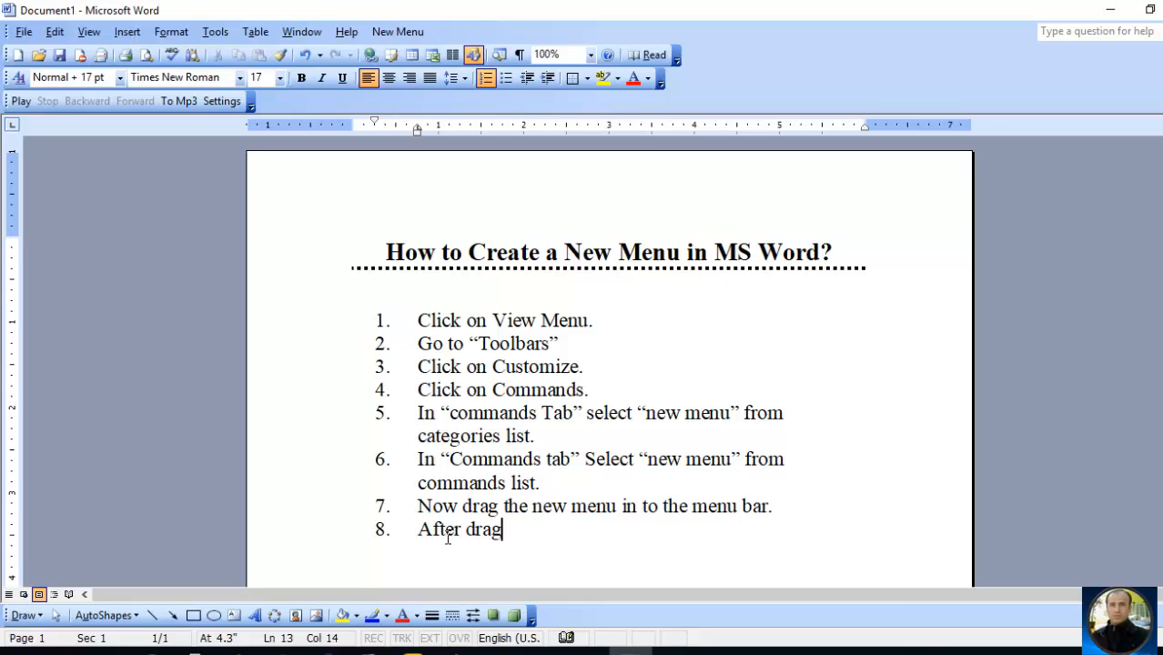
text( the new men)
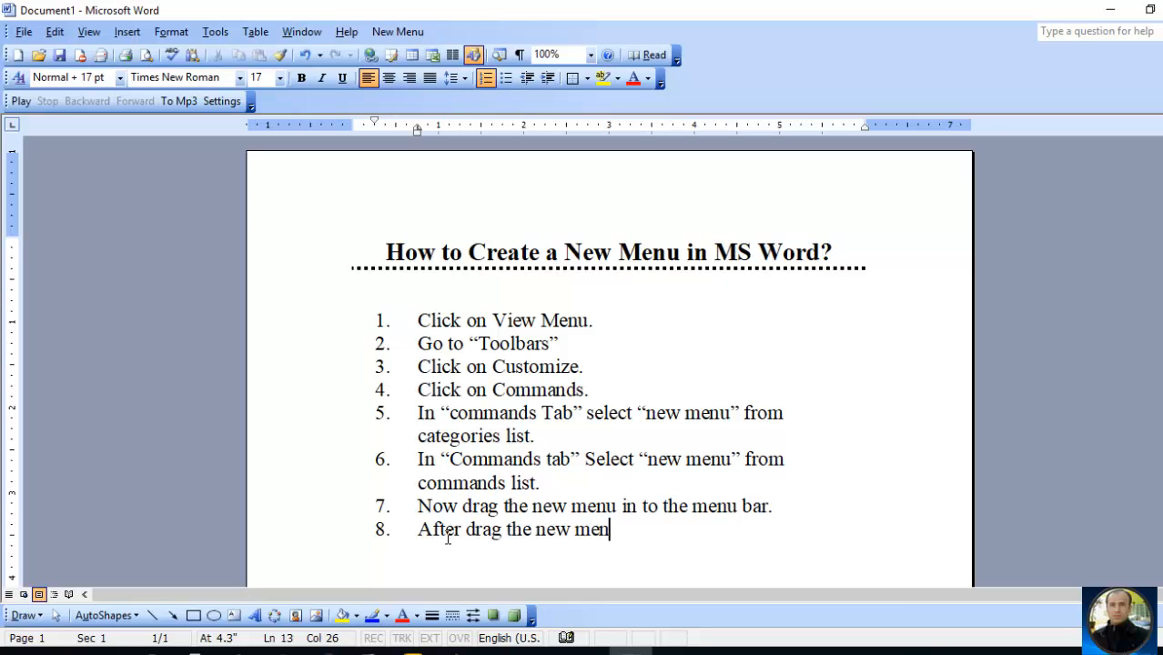
text(u to the m)
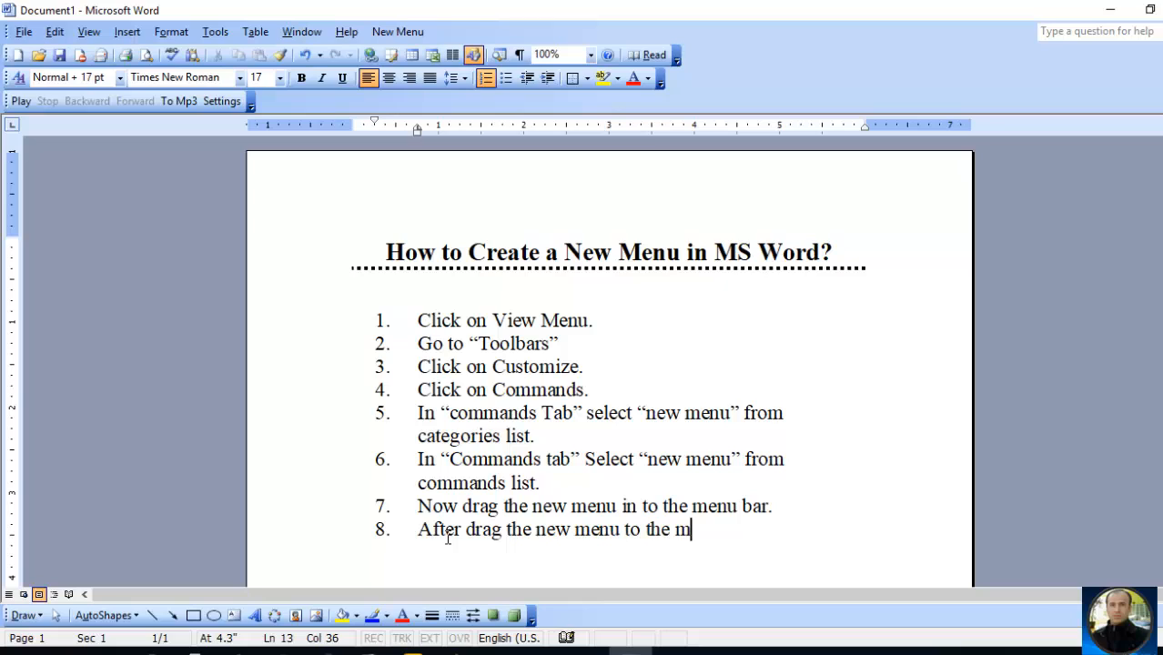
text(enu bar)
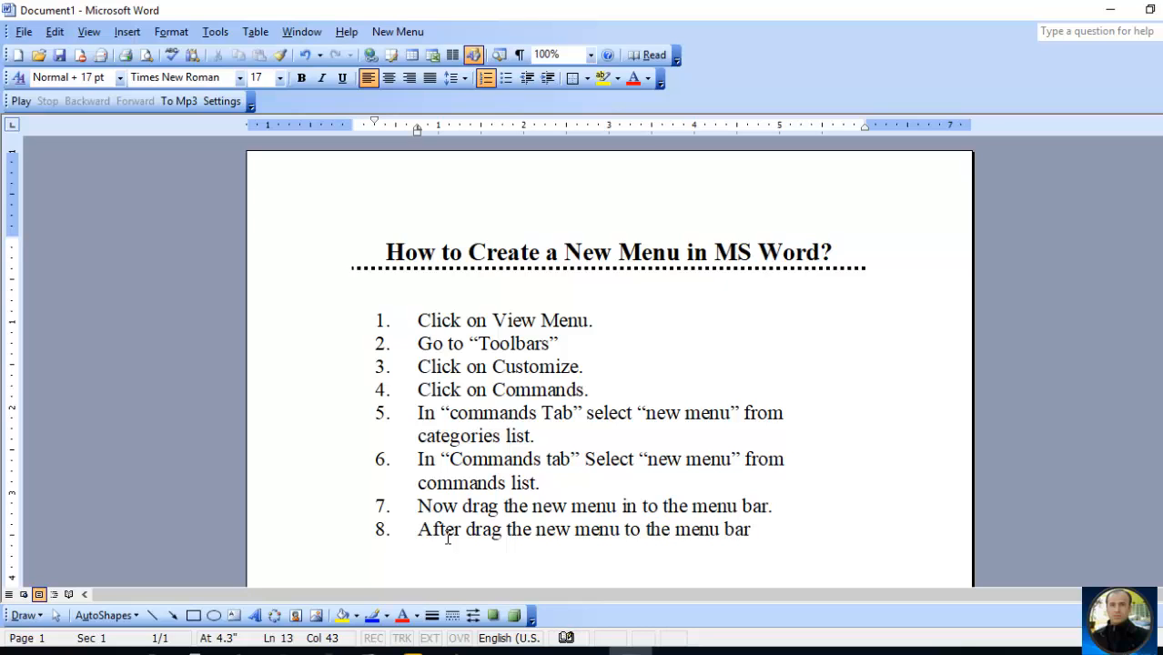
text( right click on)
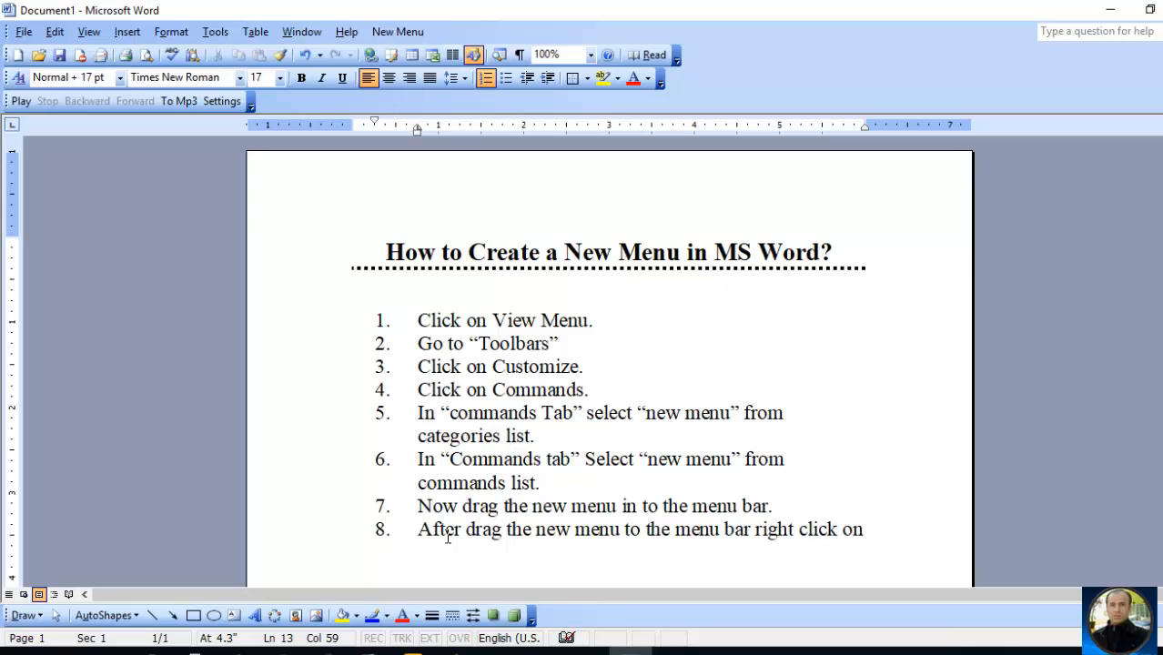
text( menu)
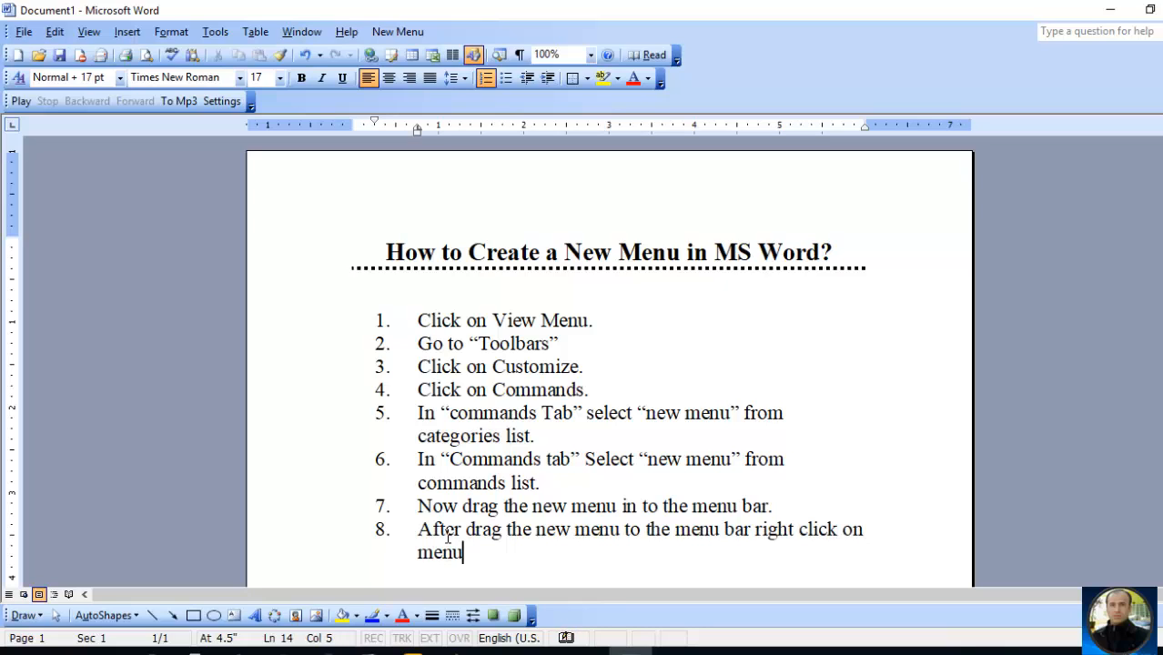
key(BackSpace)
key(BackSpace)
key(BackSpace)
key(BackSpace)
text(new menu bar.)
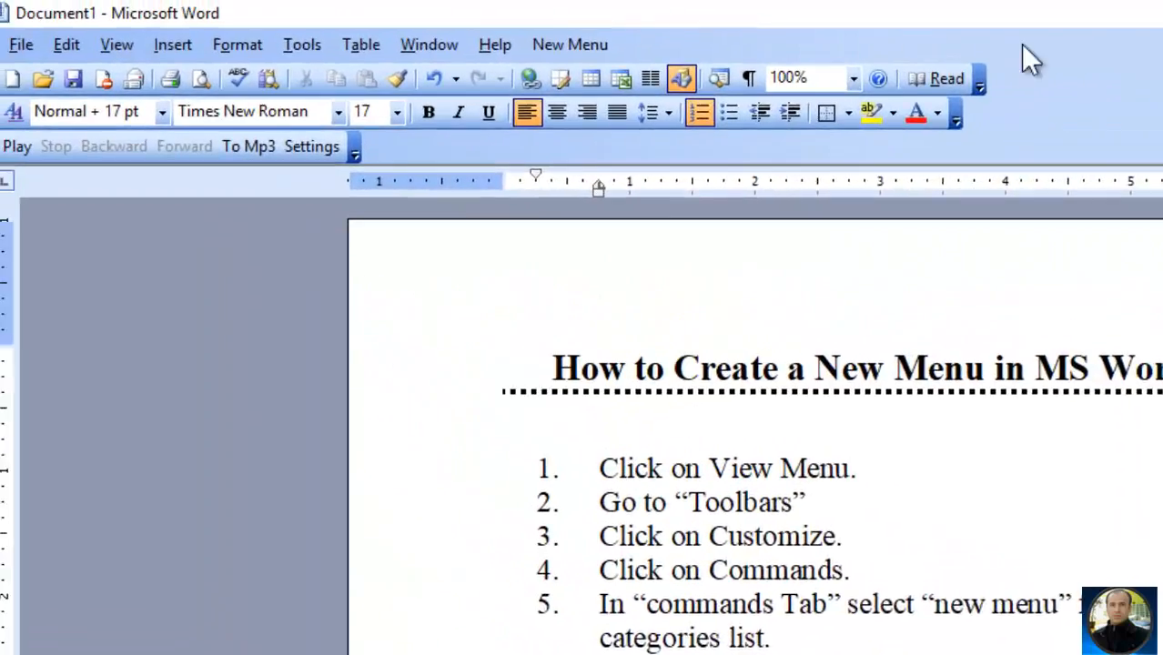
Dismiss the menu bar's toolbar list and reopen the toolbar customization dialog.
right_click(707, 33)
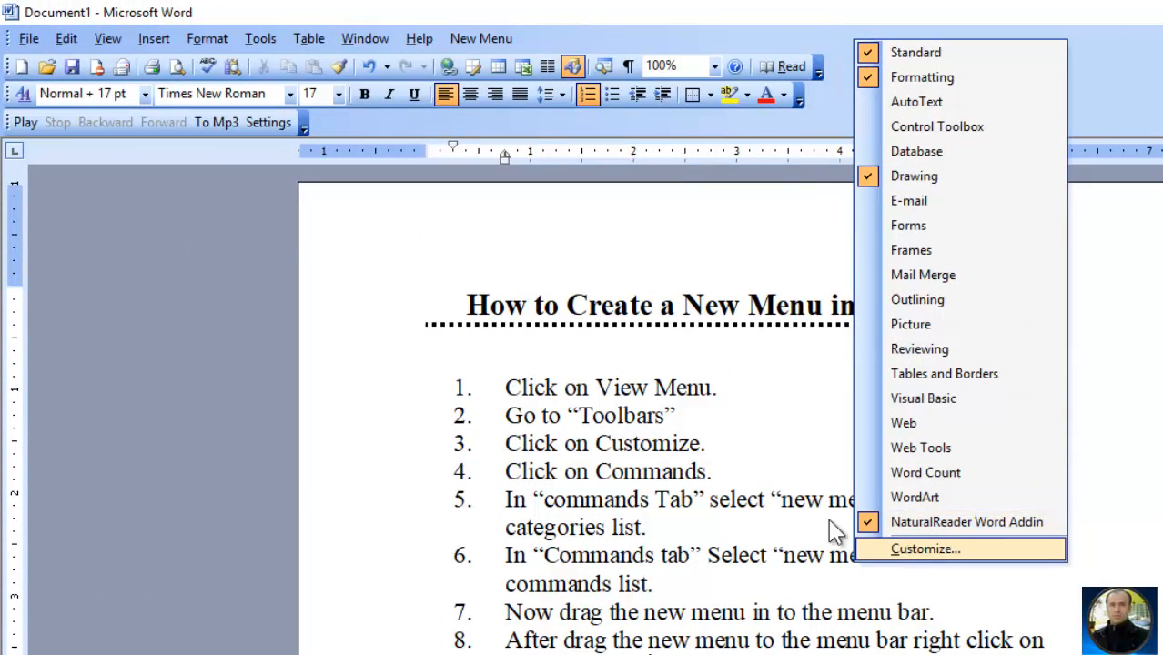
click(346, 230)
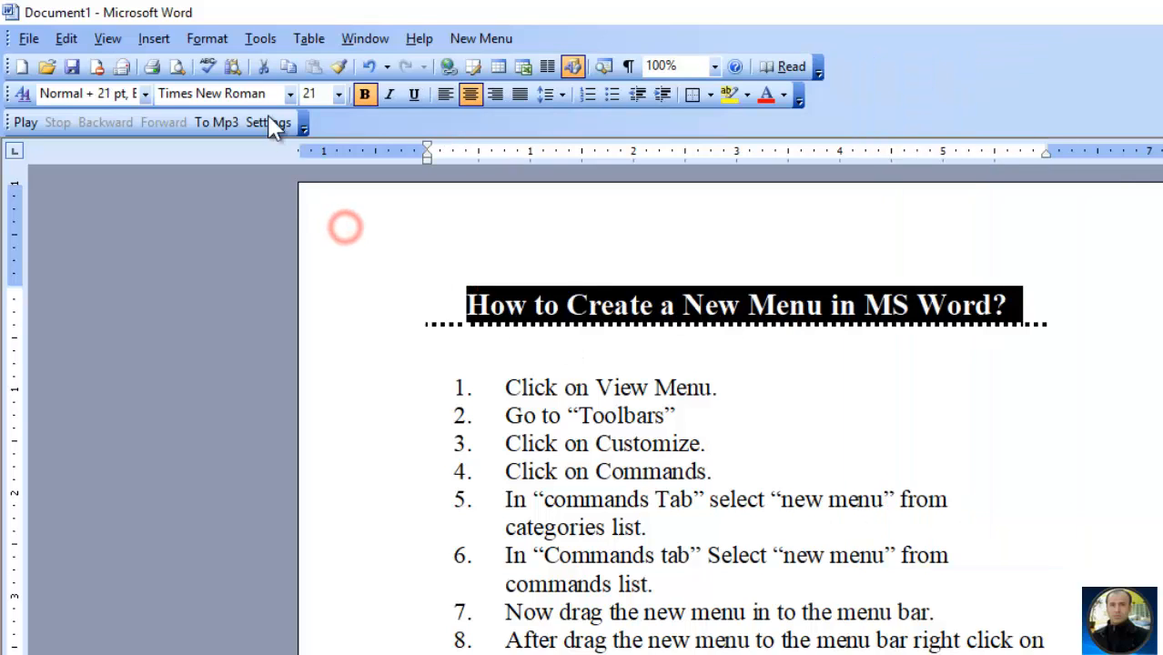
click(108, 39)
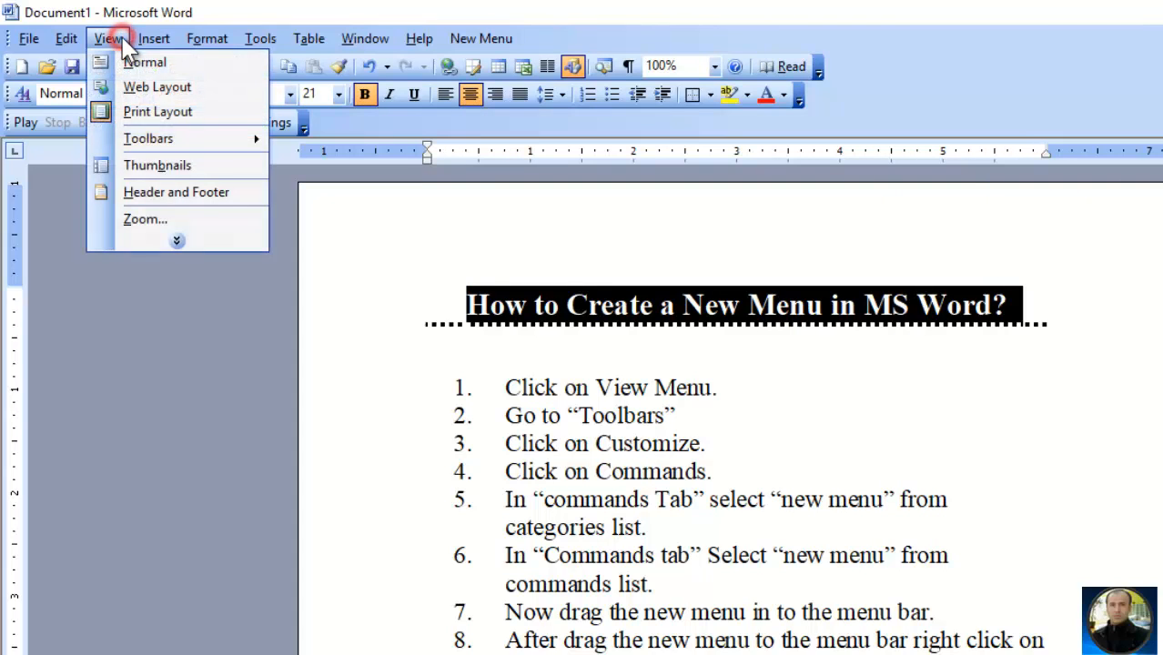
mouse_move(206, 144)
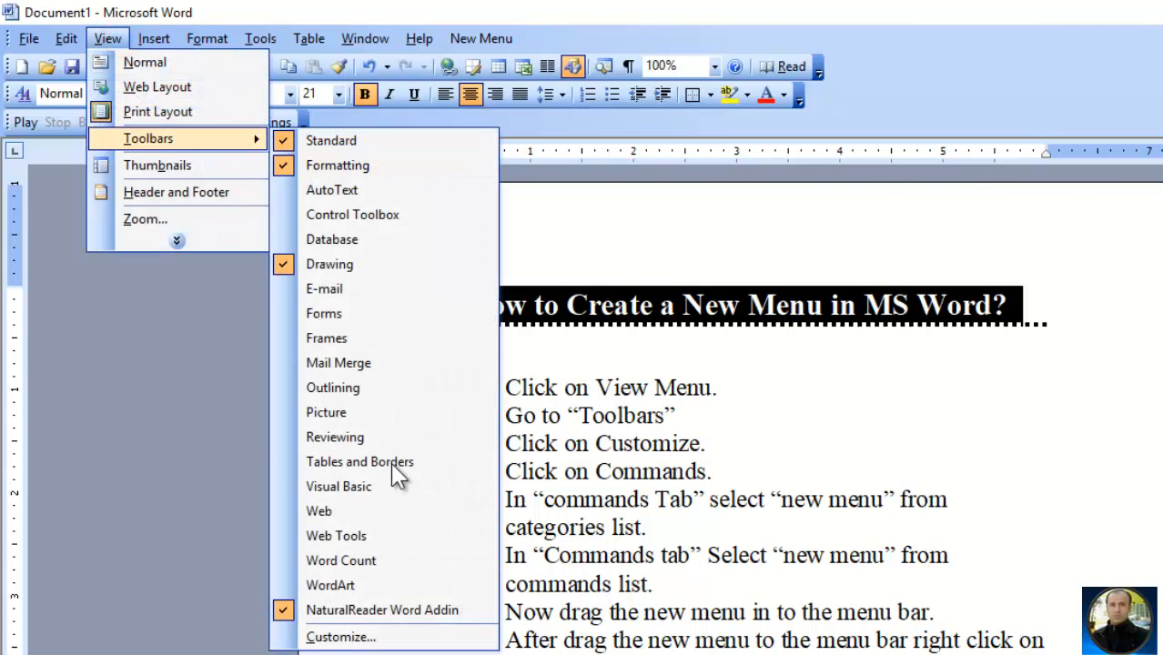
click(382, 639)
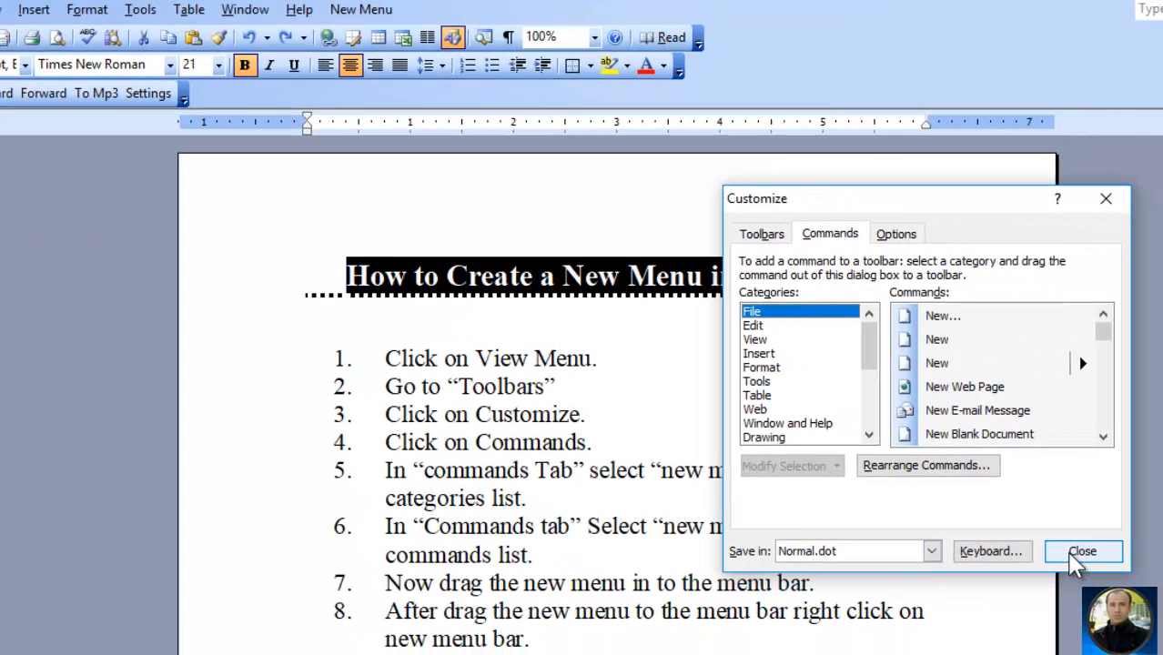
Close the customization dialog and look through the list of available toolbars.
click(1066, 555)
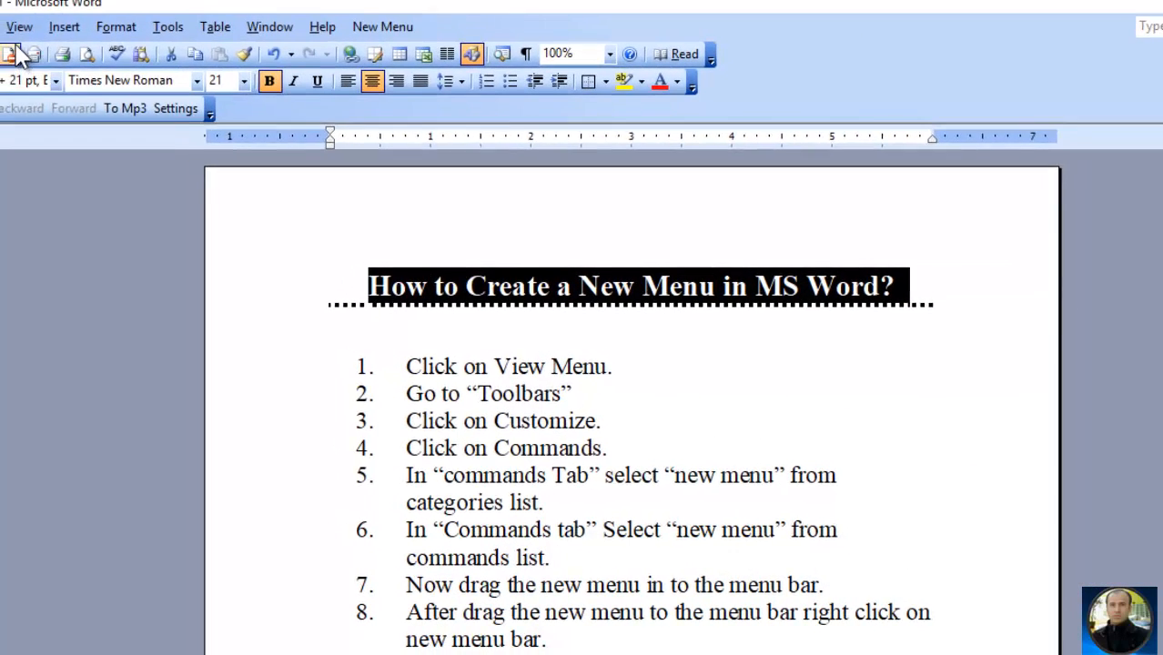
click(37, 36)
mouse_move(83, 134)
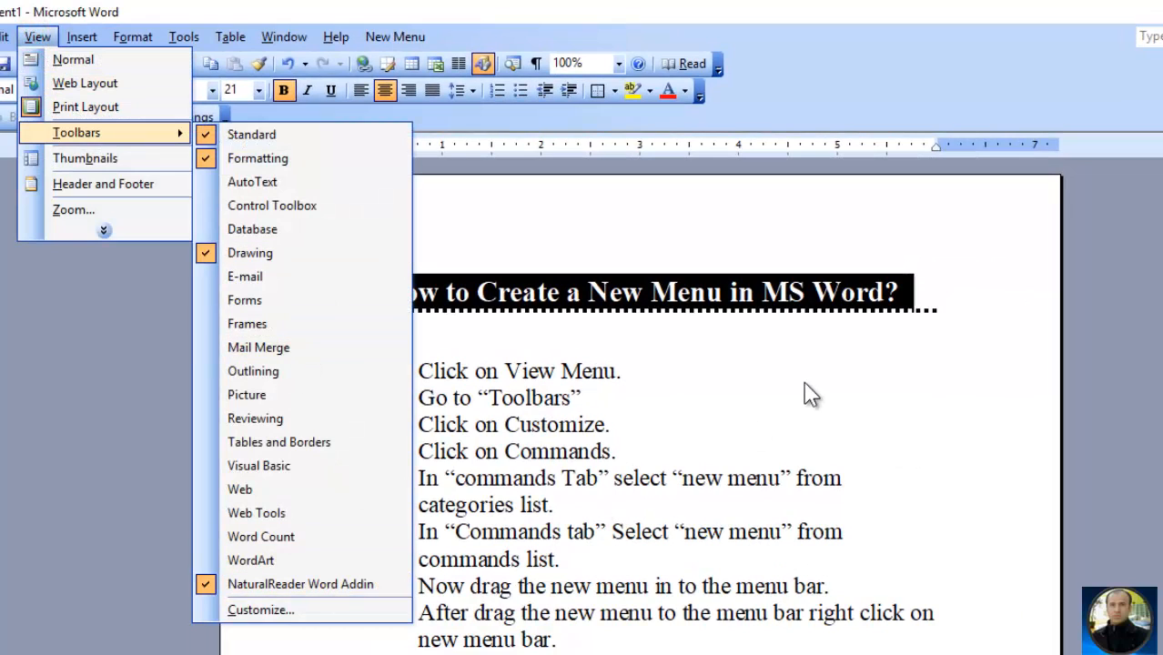
click(788, 415)
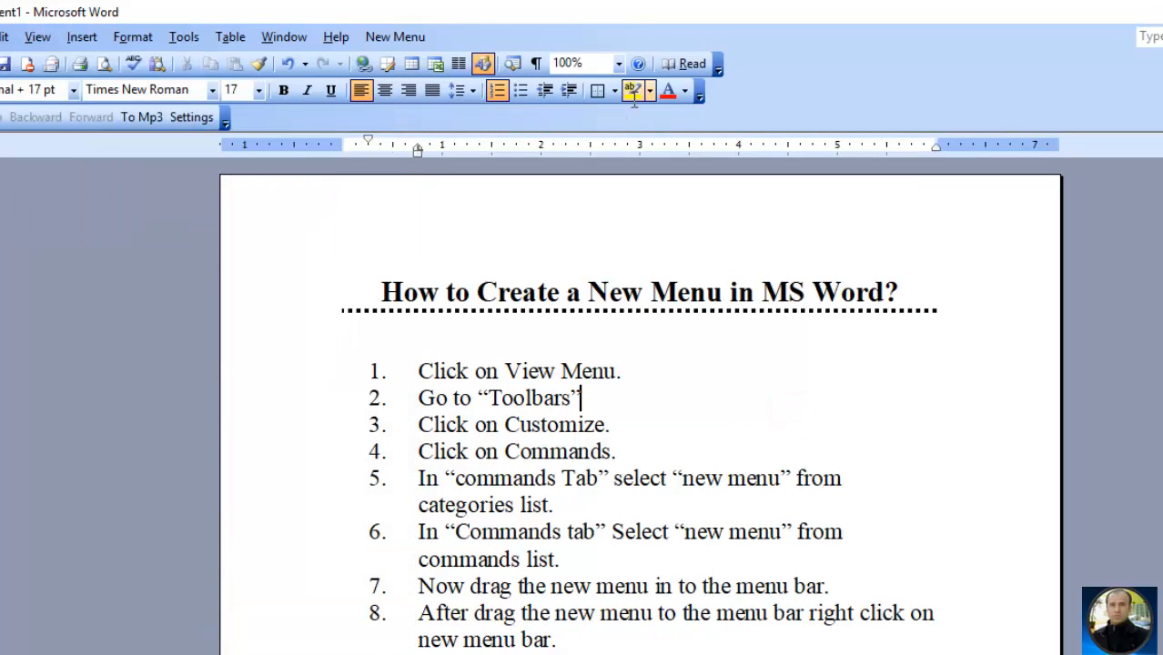
Open the toolbar customization dialog from the menu bar and close it again.
right_click(497, 38)
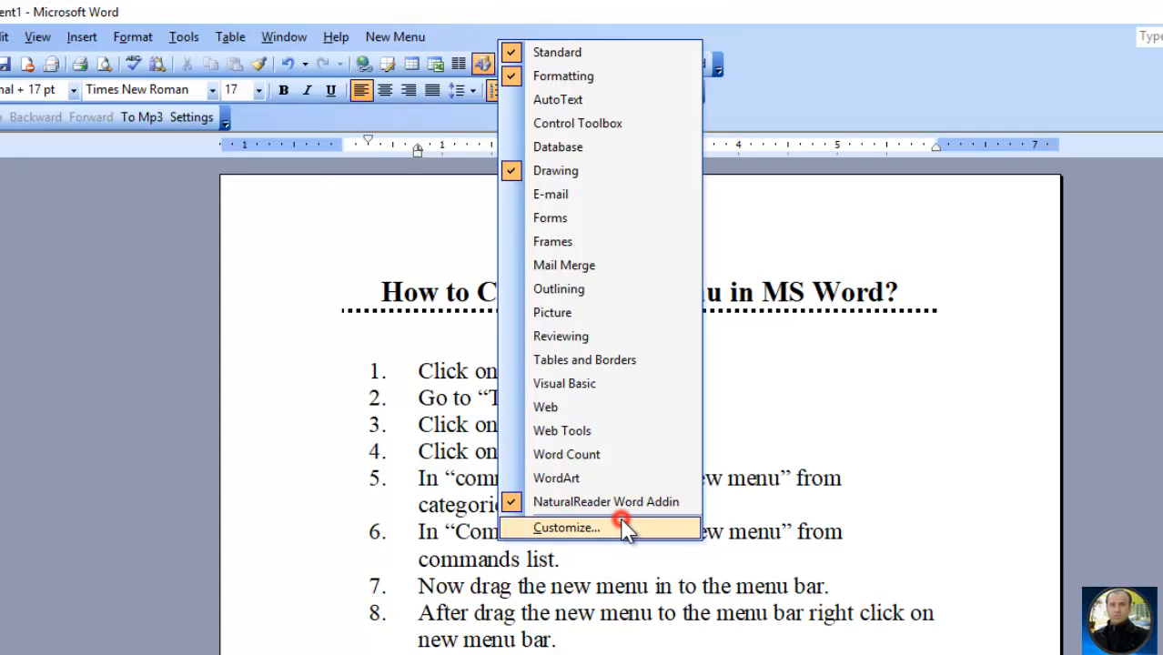
click(567, 527)
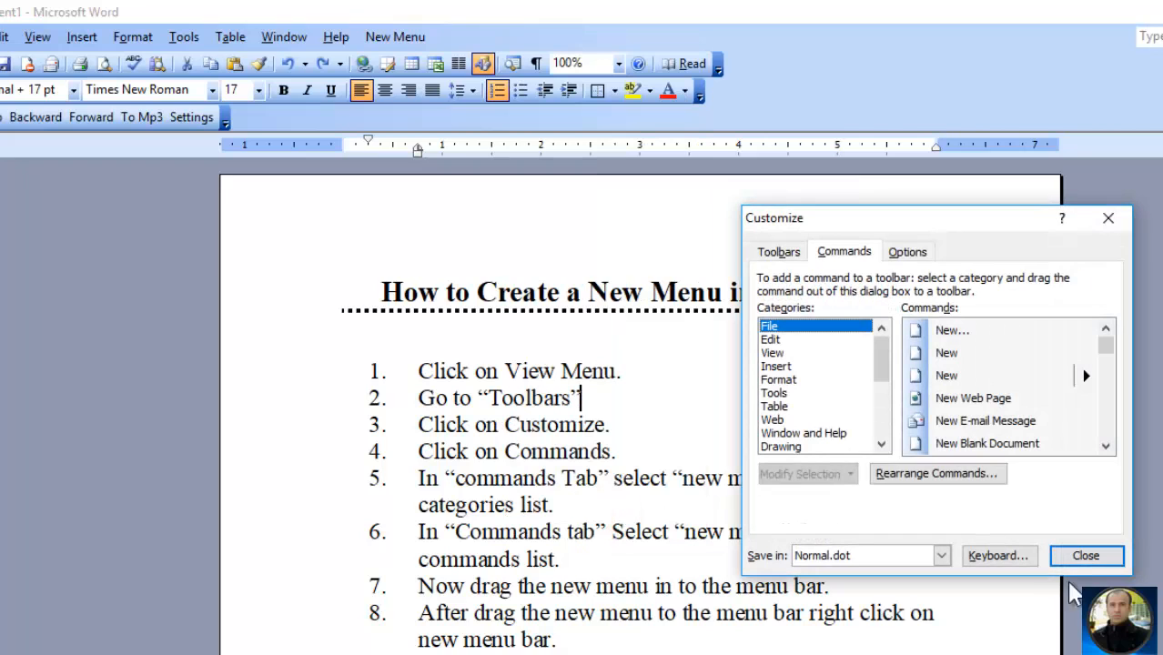
click(1084, 555)
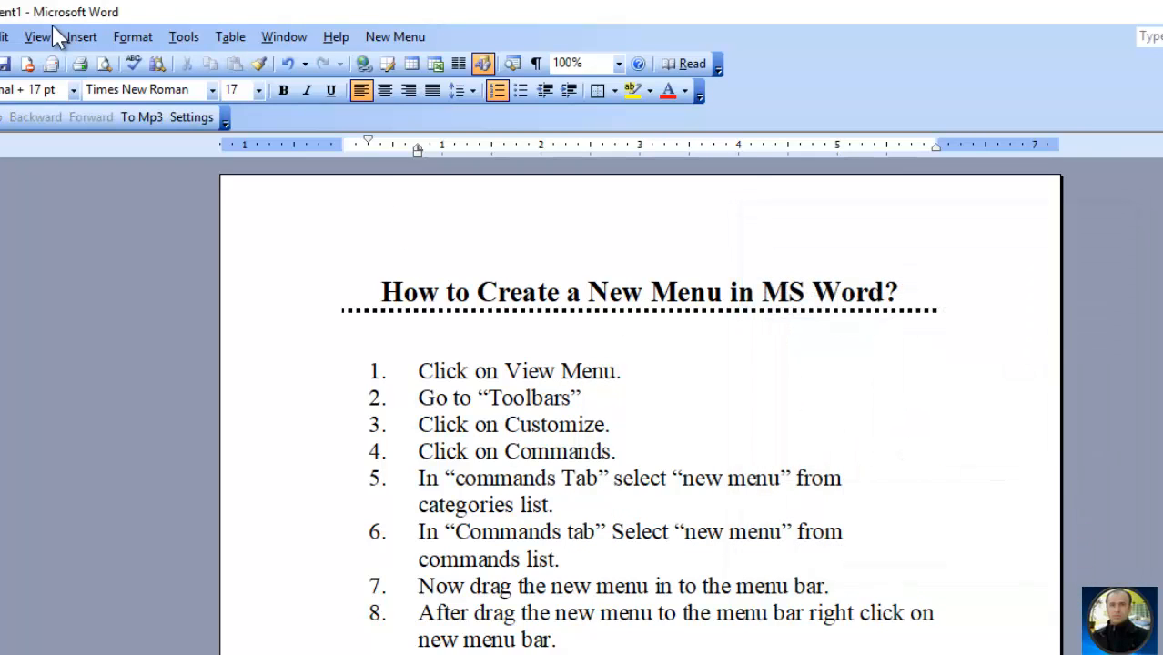
Reopen the toolbar customization dialog and move it closer to the New Menu entry.
click(36, 38)
mouse_move(82, 132)
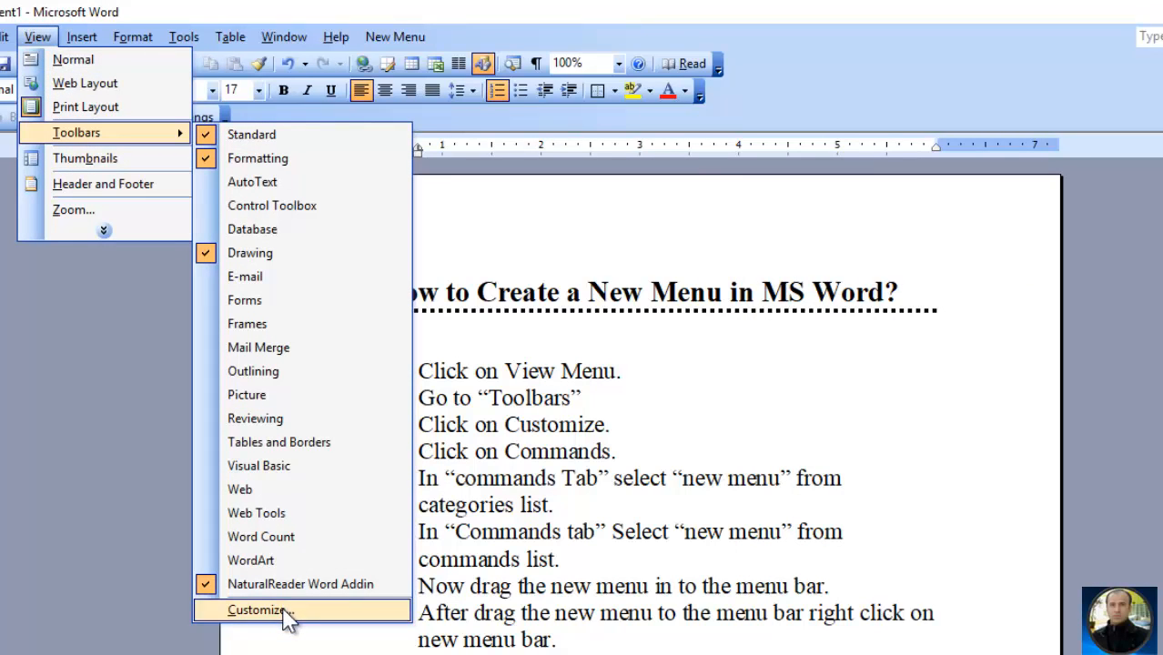
right_click(591, 33)
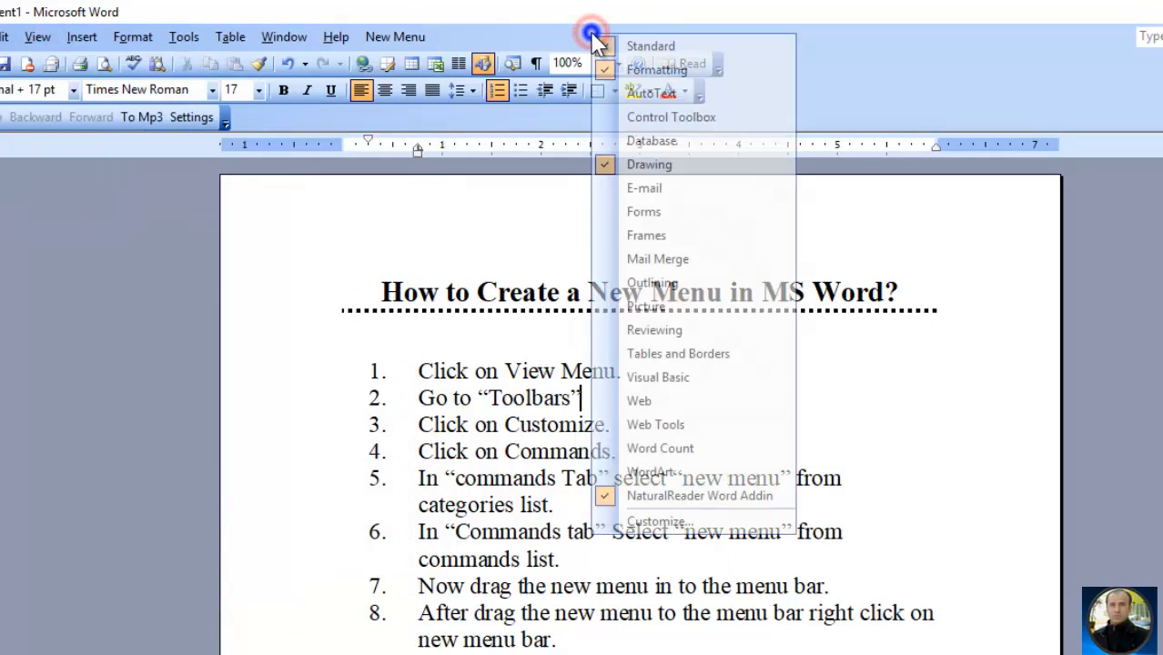
click(686, 525)
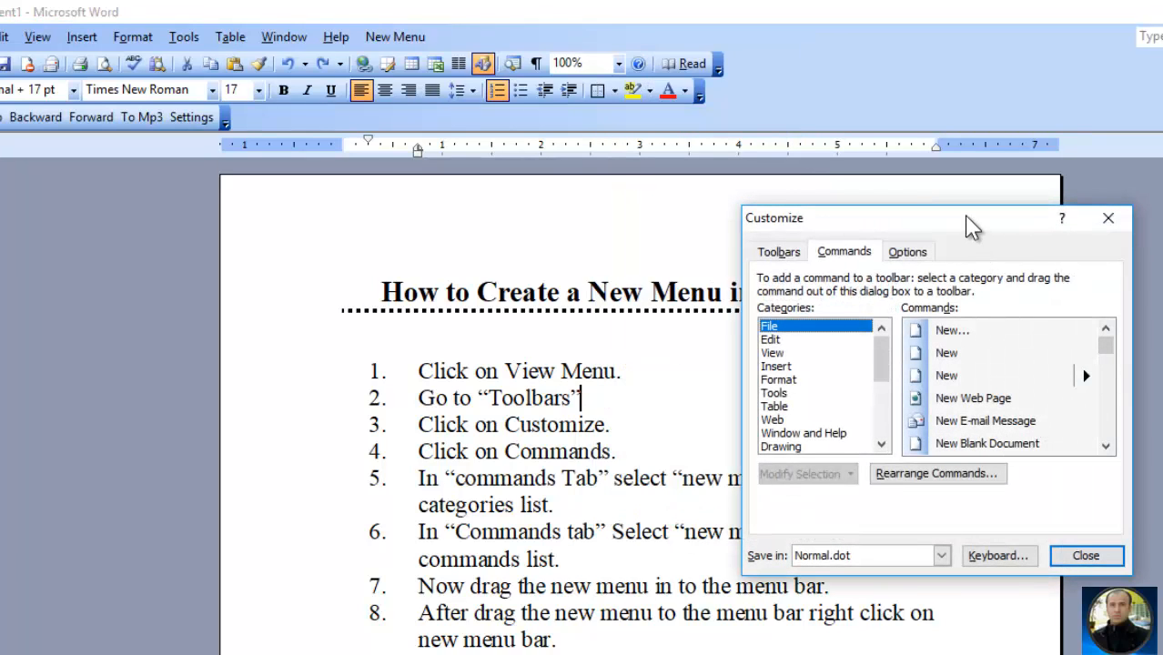
drag(971, 226, 787, 221)
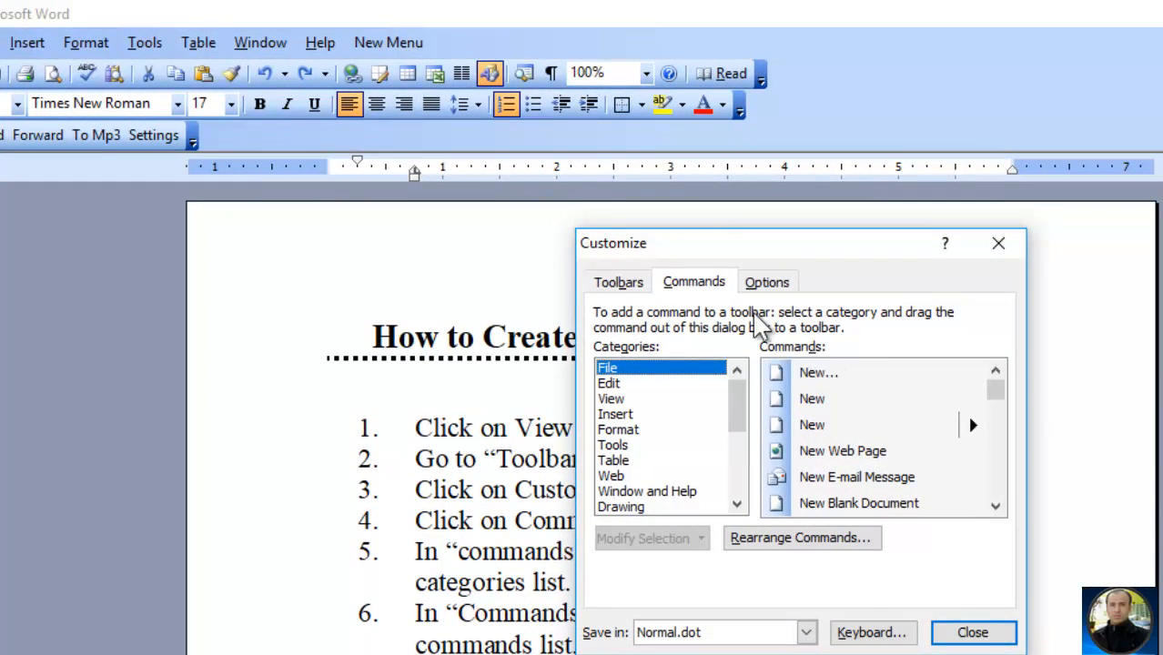
Rename New Menu on the menu bar to the author's first name, close the customization dialog and open the renamed menu.
right_click(393, 43)
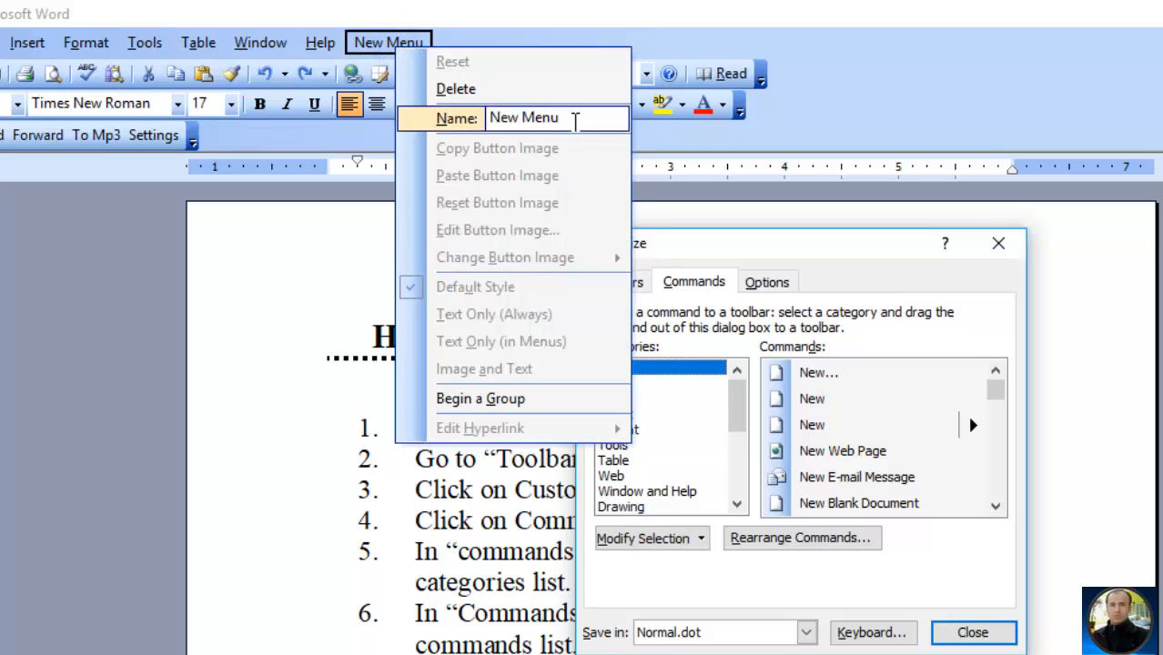
drag(587, 123, 446, 128)
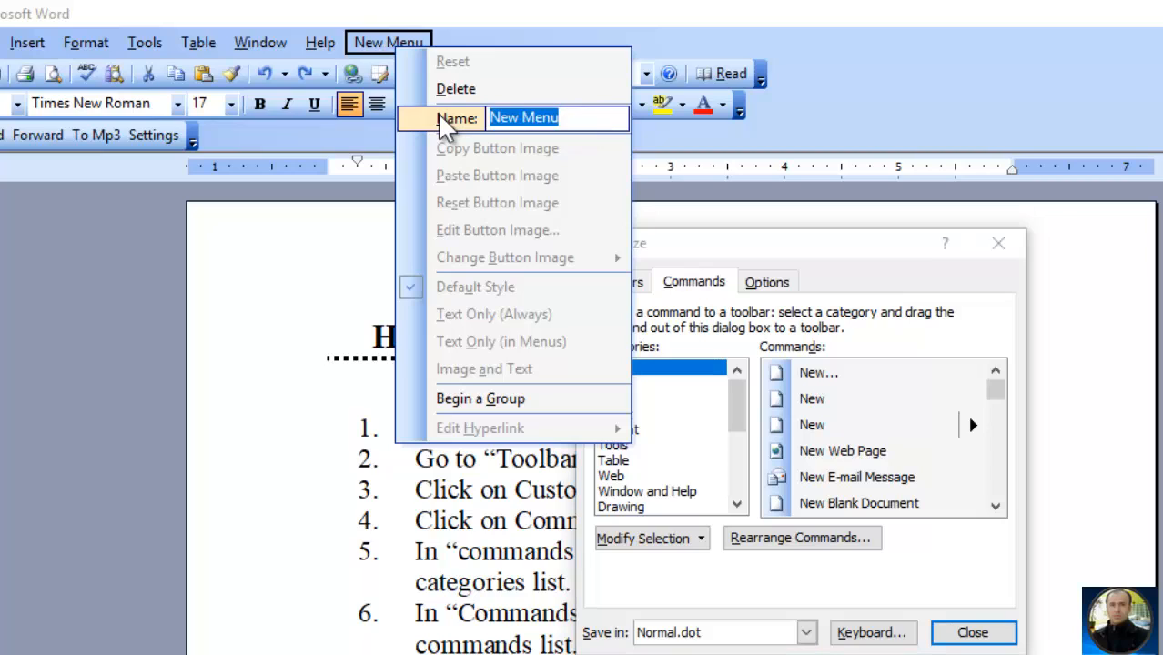
key(BackSpace)
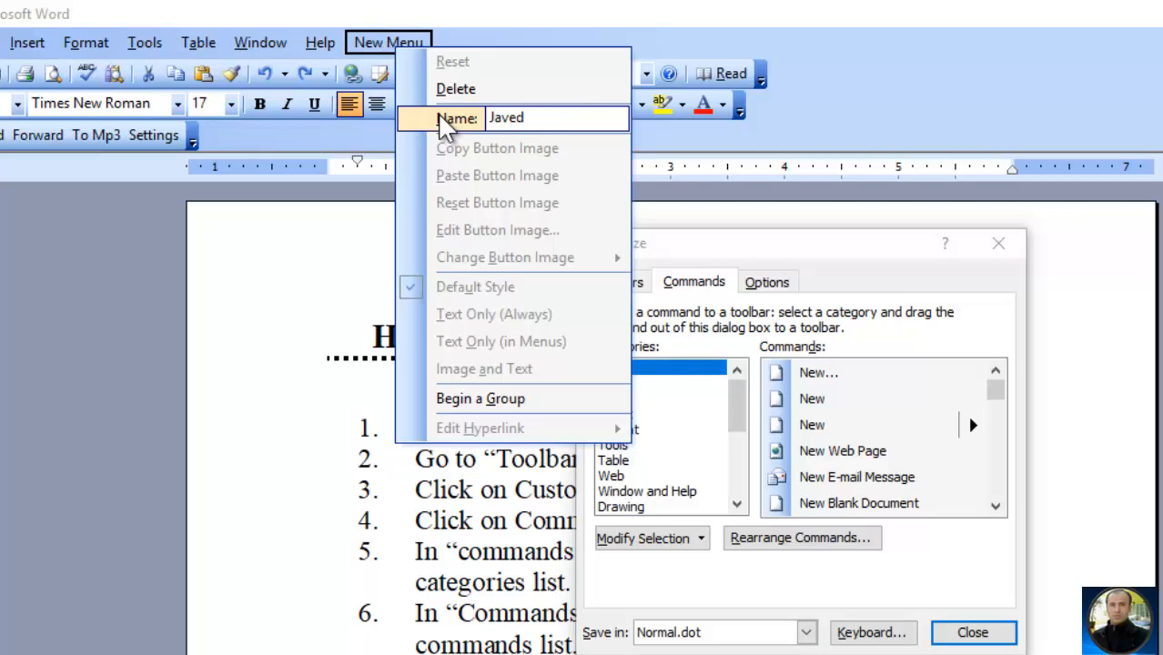
click(767, 237)
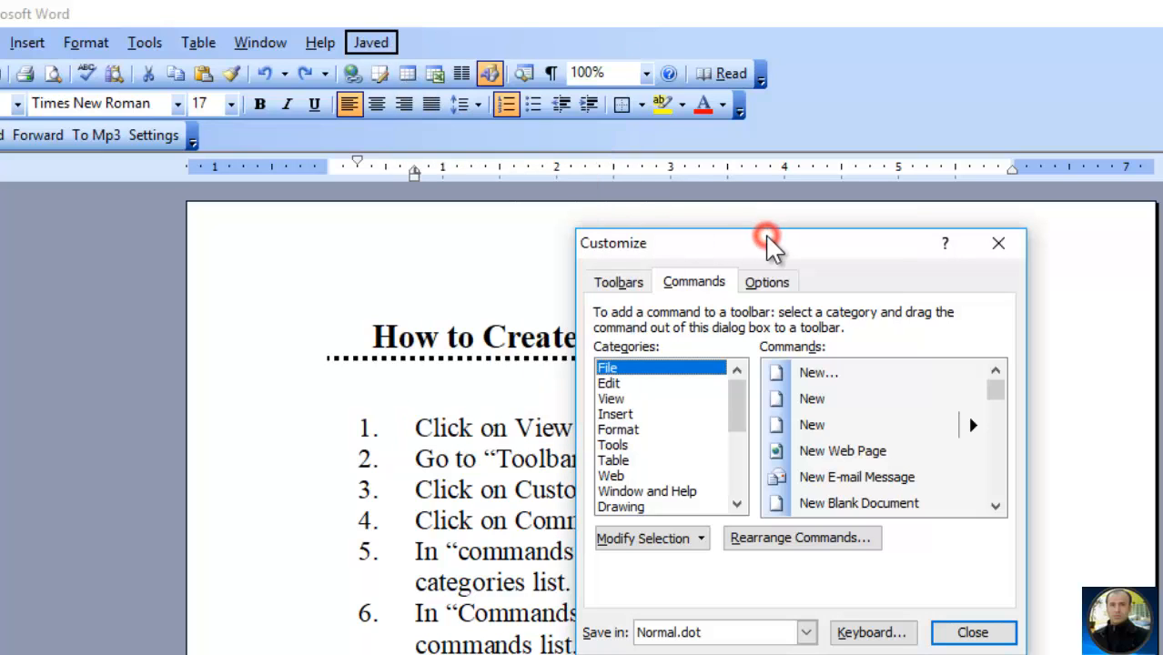
click(949, 637)
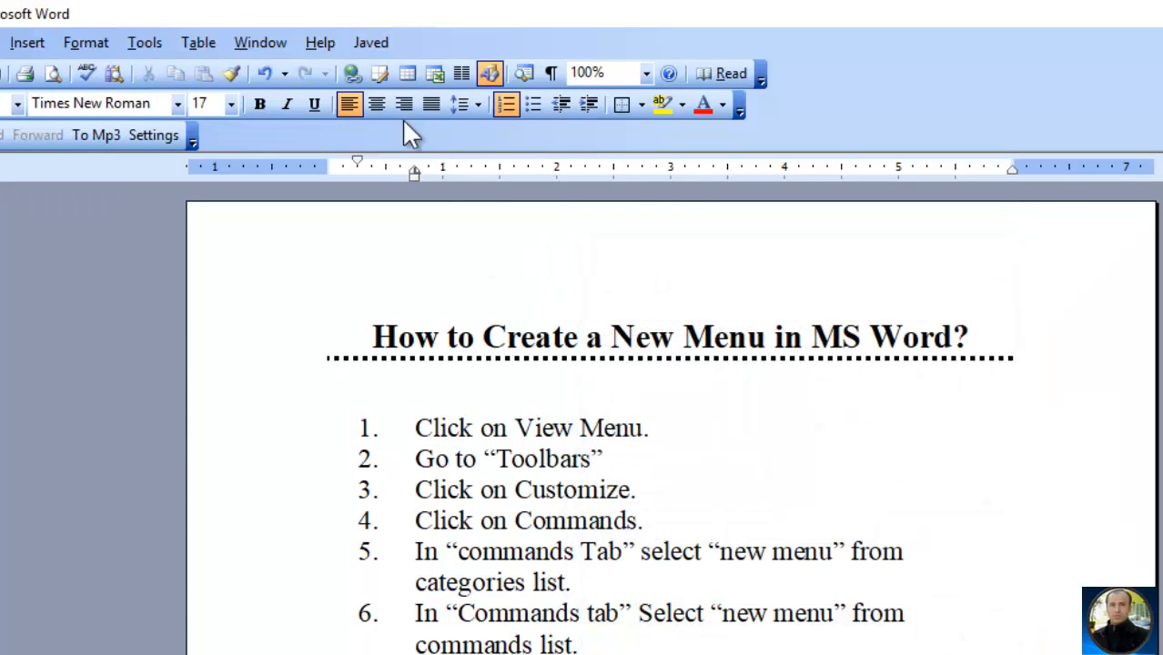
click(373, 42)
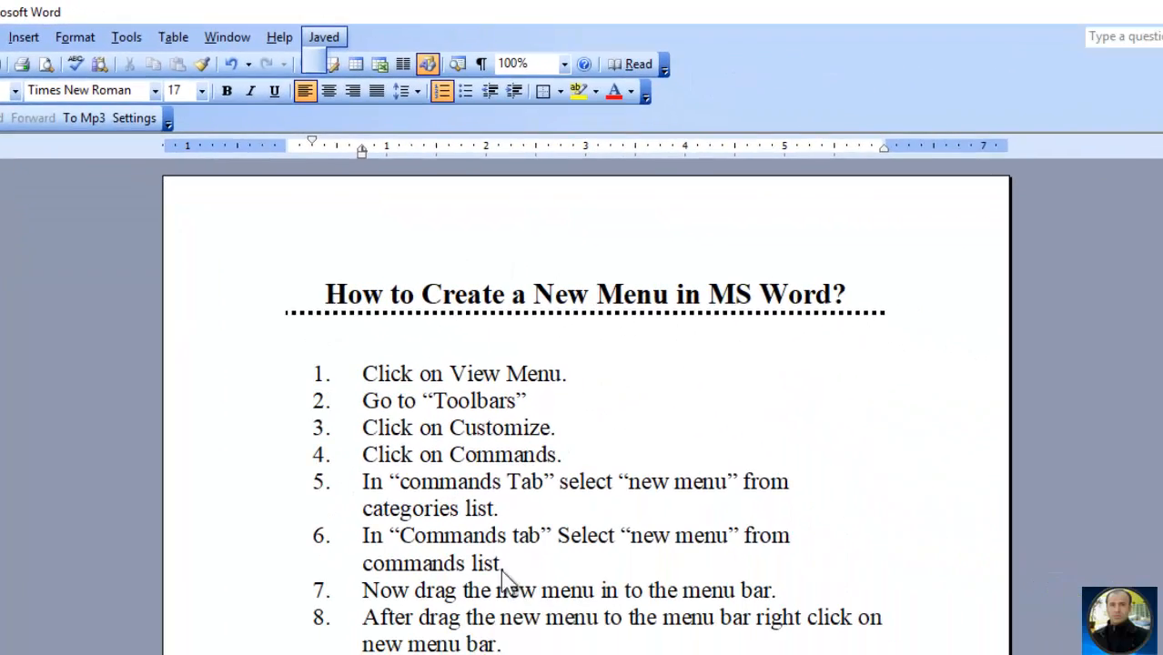
Add list item 9 with the text "now drag the required commands".
click(528, 642)
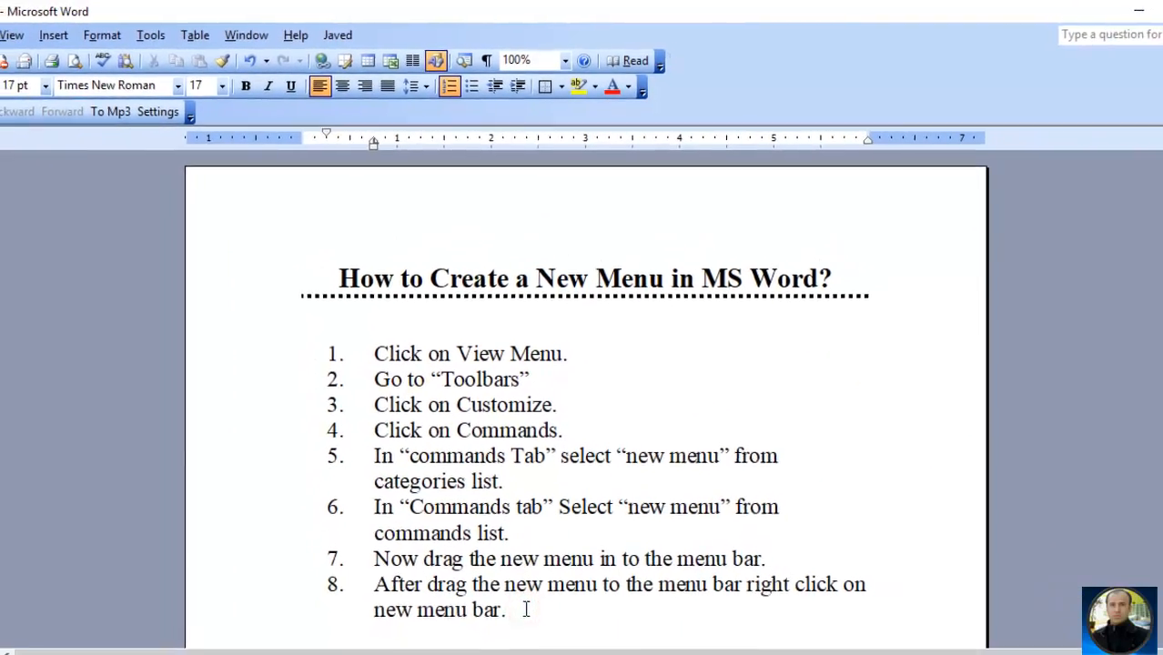
key(Return)
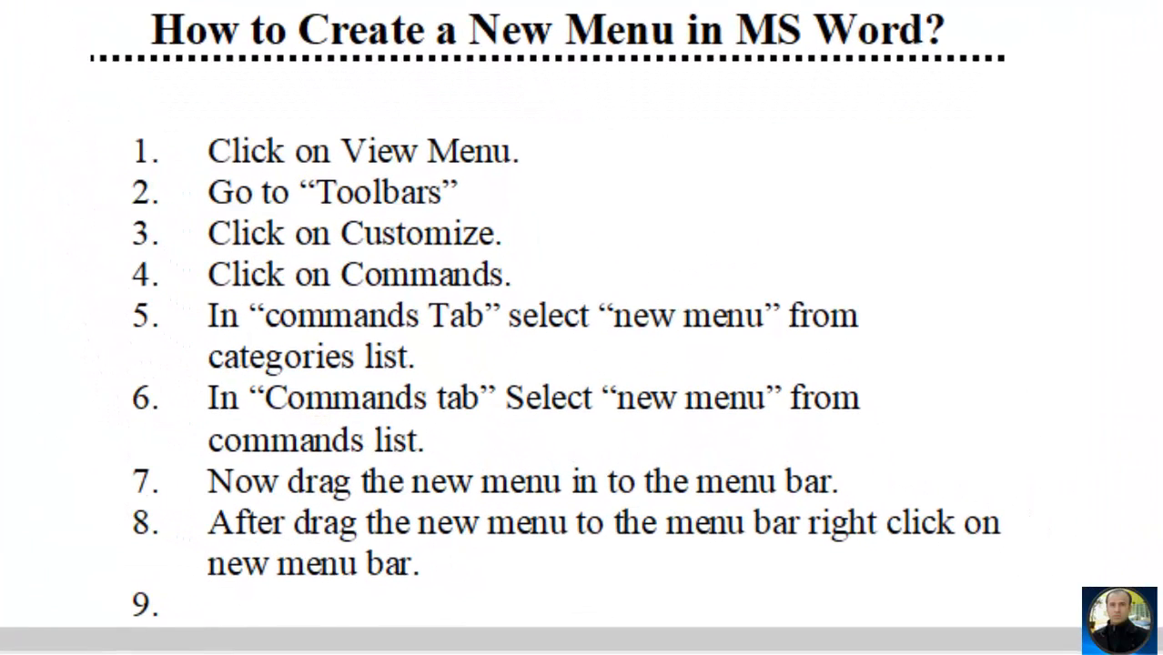
scroll(479, 427, down, 3)
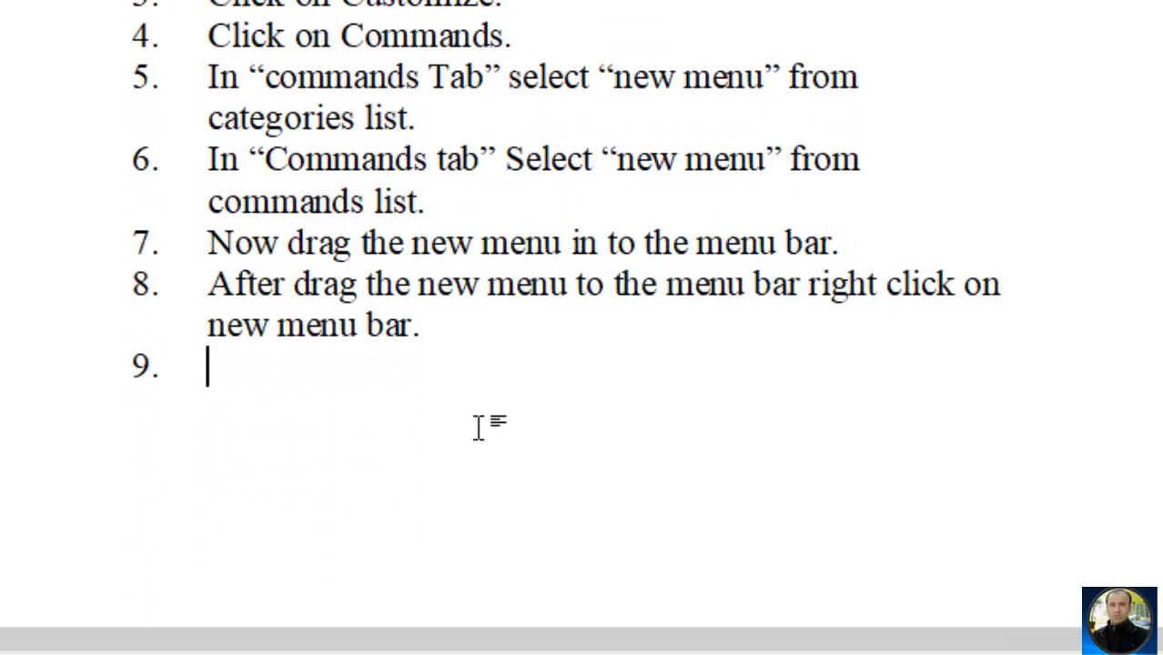
text(n)
text(now )
text(drage t)
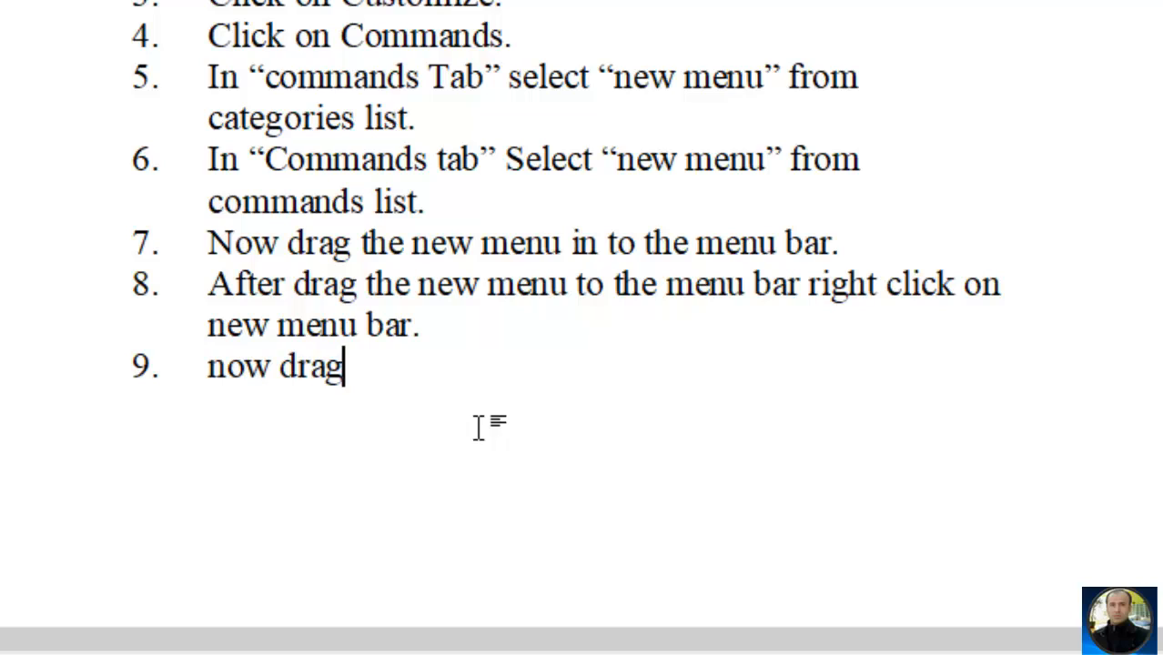
key(BackSpace)
key(BackSpace)
key(BackSpace)
text(the req)
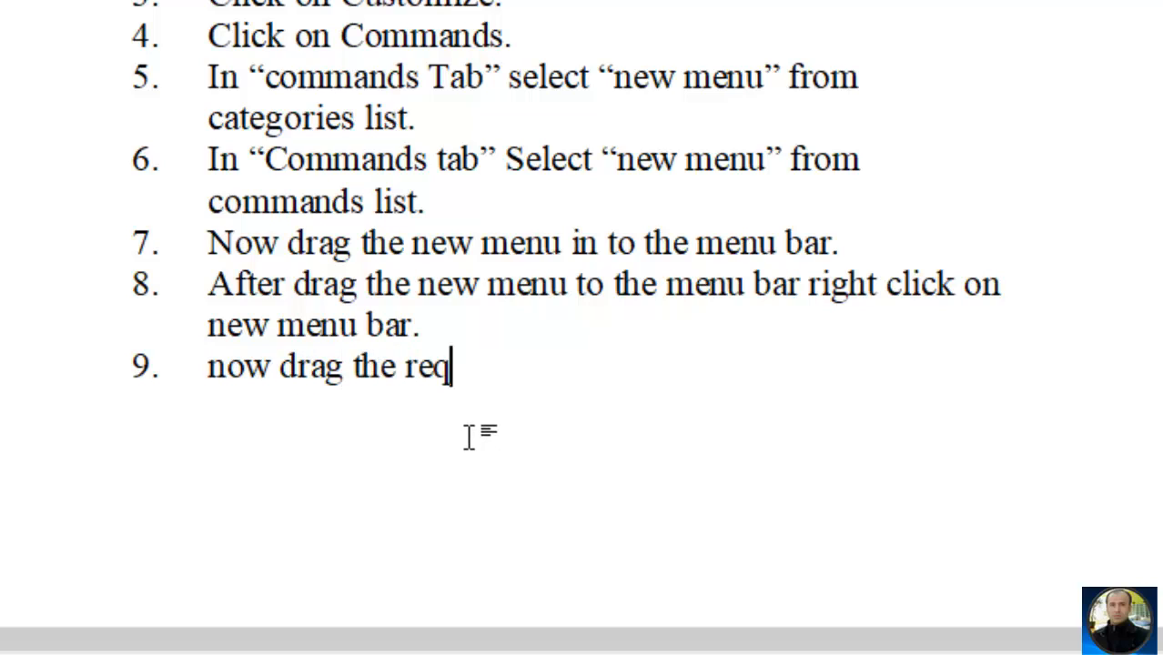
text(uired )
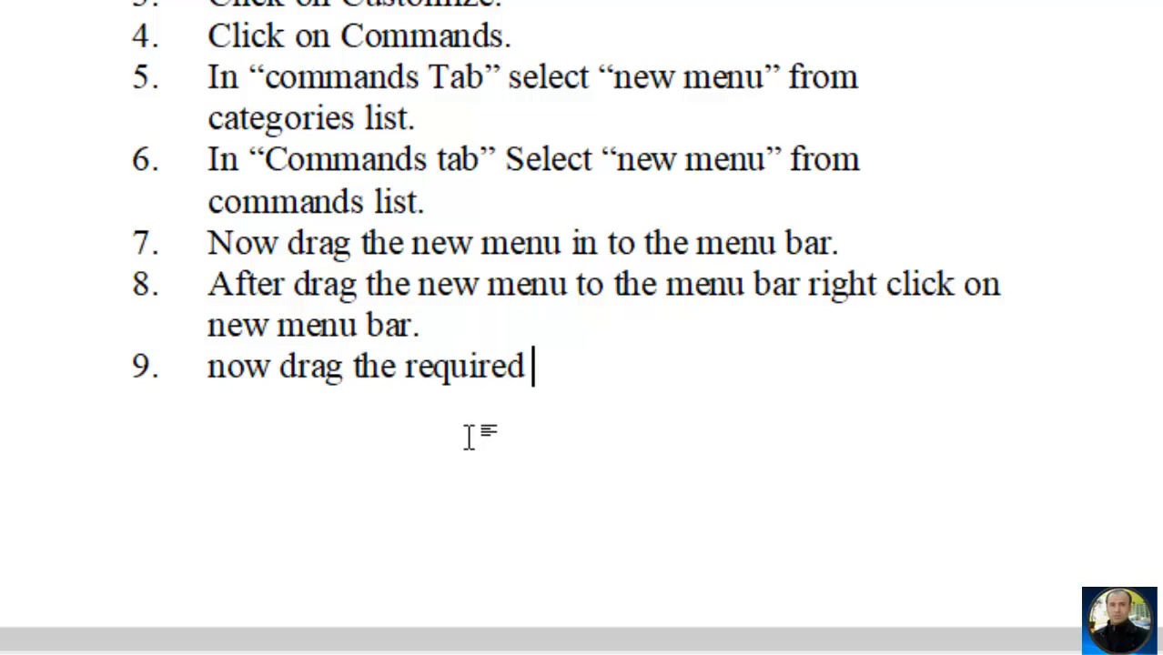
text(cam)
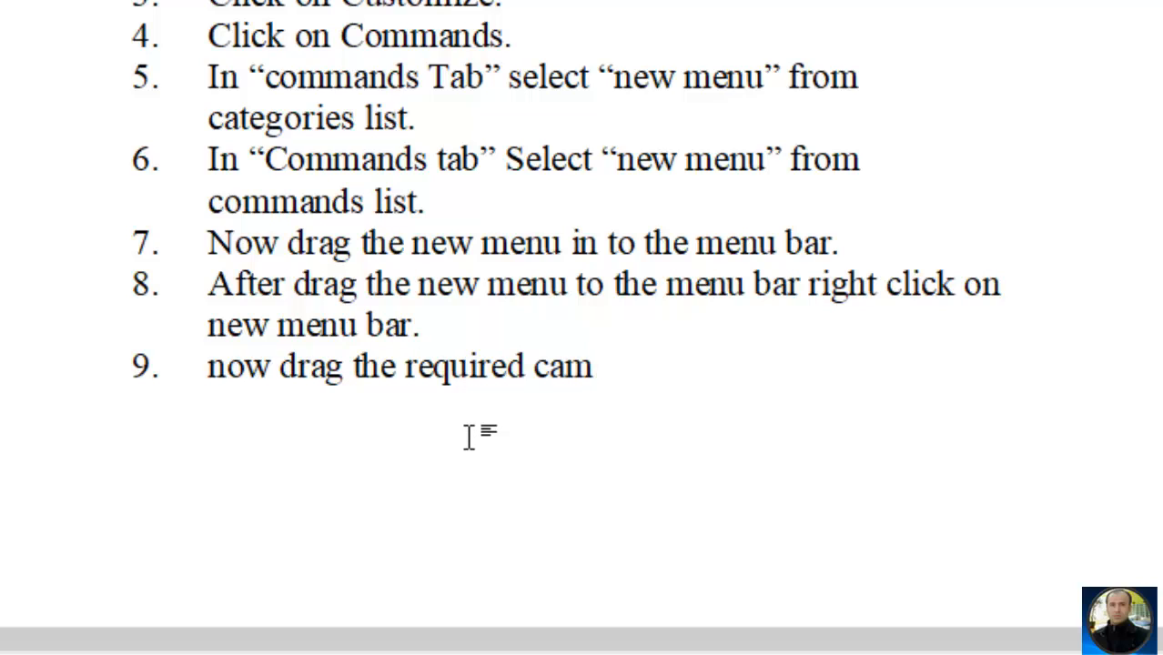
text(man)
key(BackSpace)
key(BackSpace)
key(BackSpace)
key(BackSpace)
key(BackSpace)
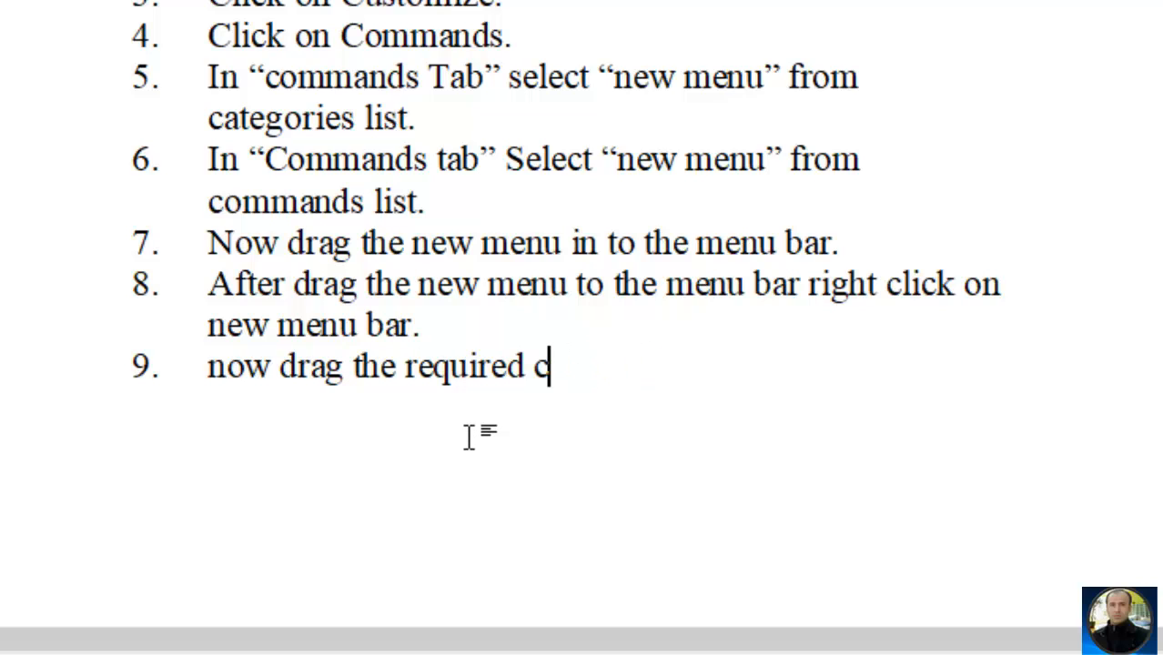
text(ommands)
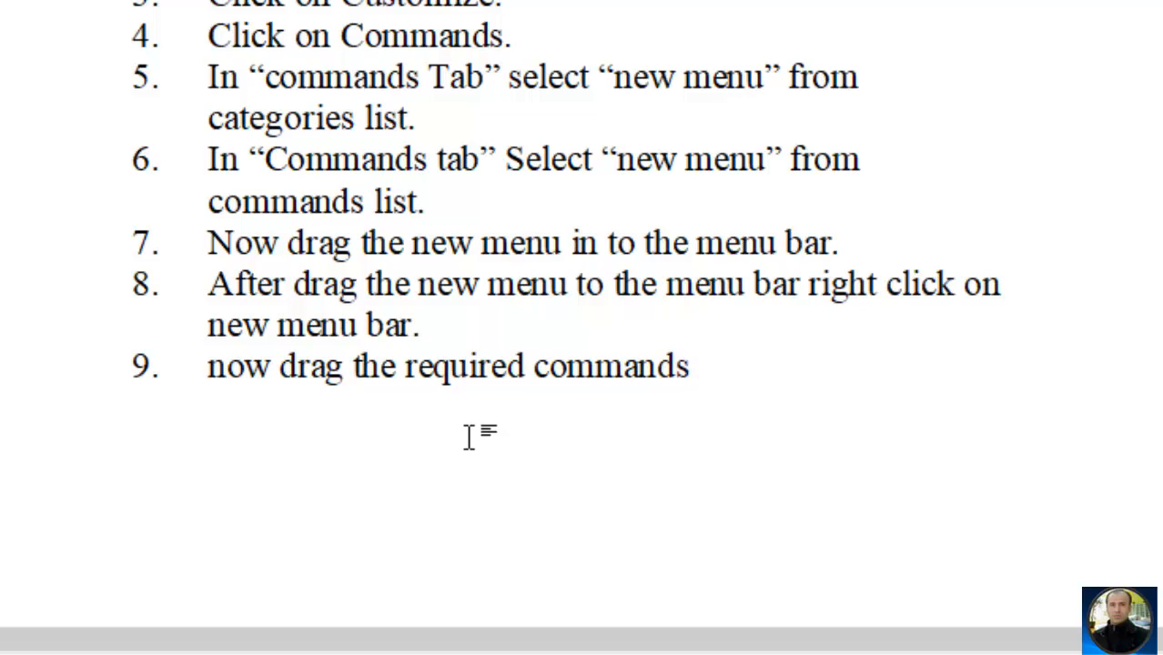
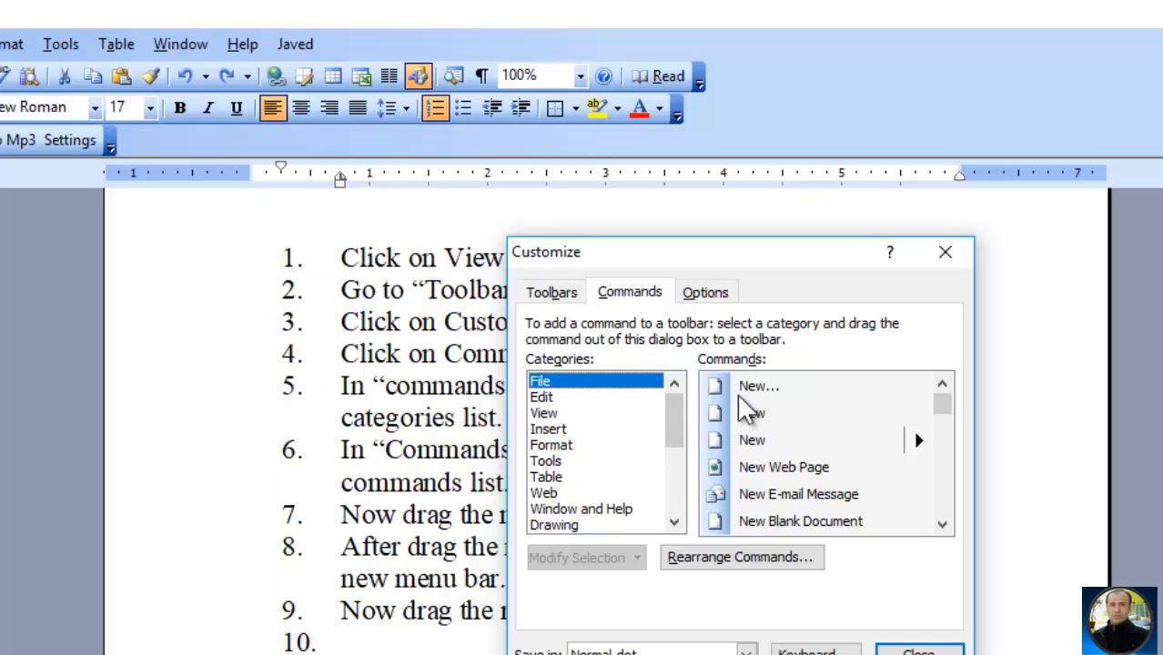
Add the "New..." command from the File category to the custom menu beside Help.
mouse_move(745, 390)
mouse_down()
mouse_move(678, 402)
mouse_move(429, 176)
mouse_move(345, 74)
mouse_move(295, 57)
mouse_move(242, 84)
mouse_move(252, 103)
mouse_up()
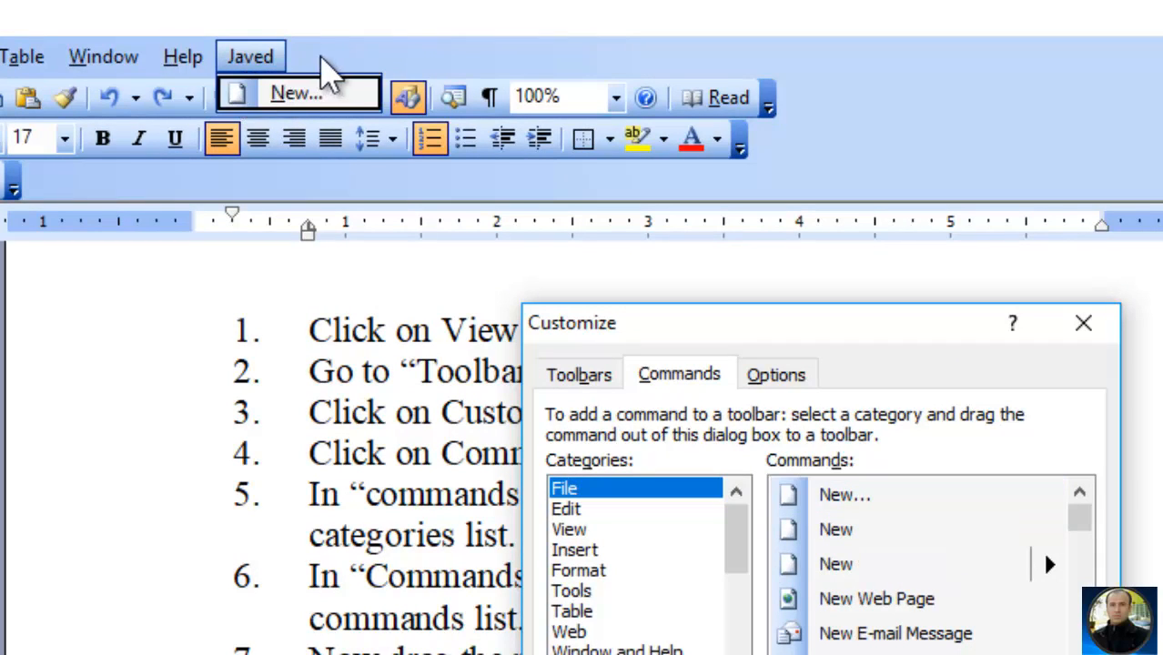
click(835, 535)
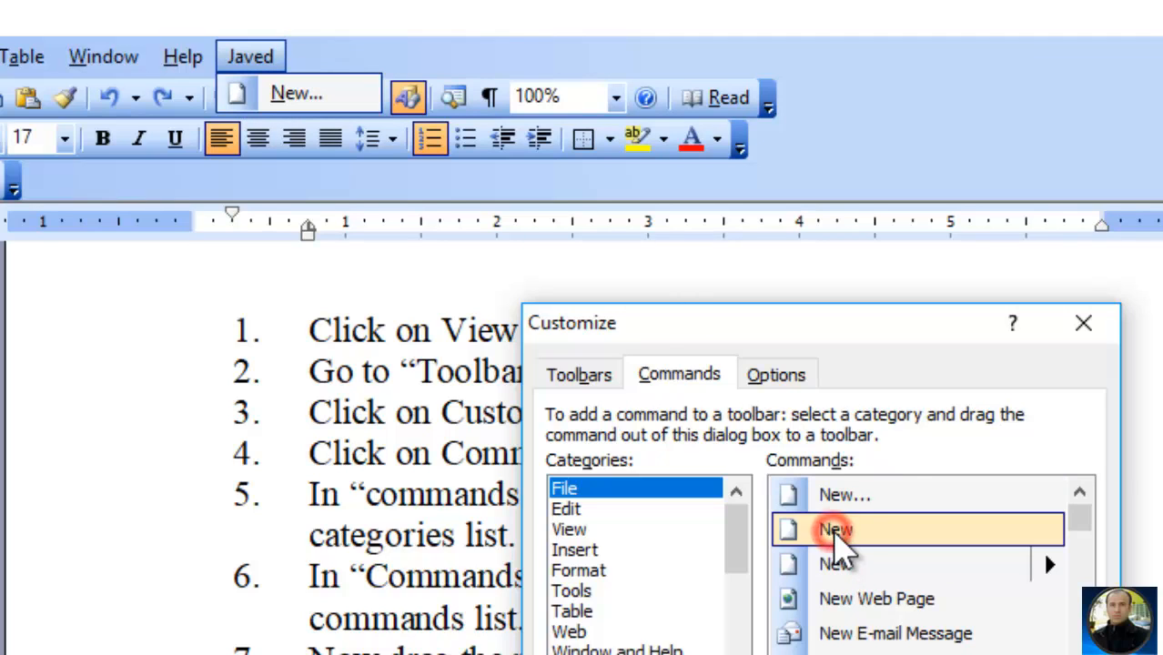
drag(835, 537, 351, 66)
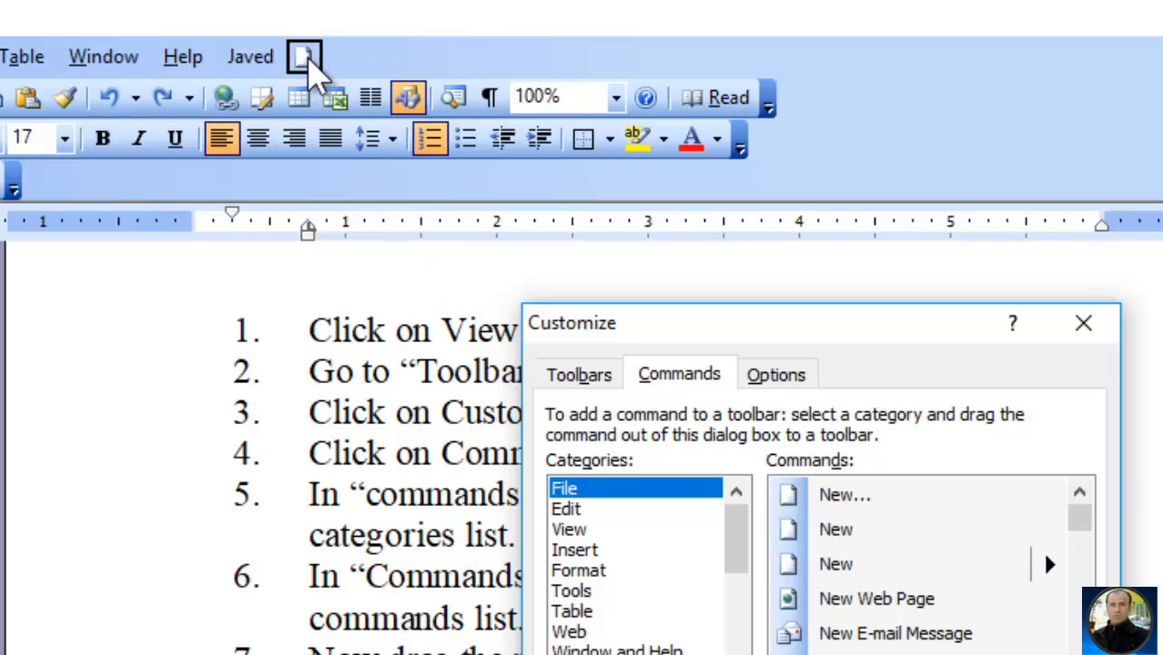
drag(306, 54, 872, 573)
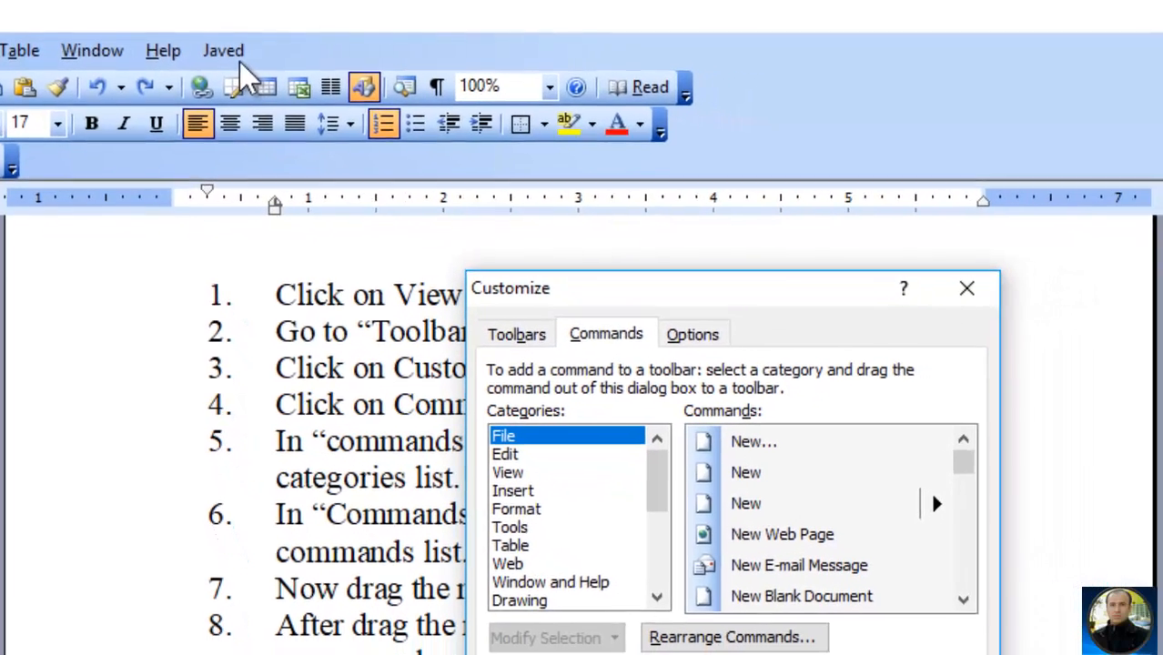
Add the "Open..." command from the File category to the custom menu, above "New...", and collapse the menu.
click(960, 599)
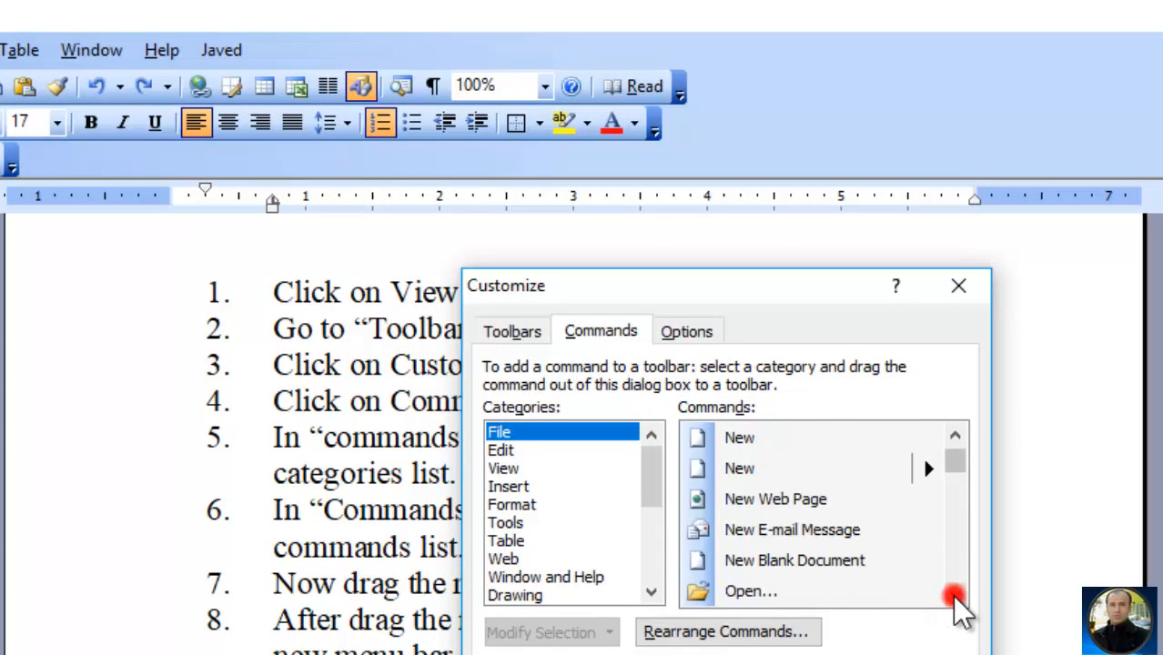
click(953, 596)
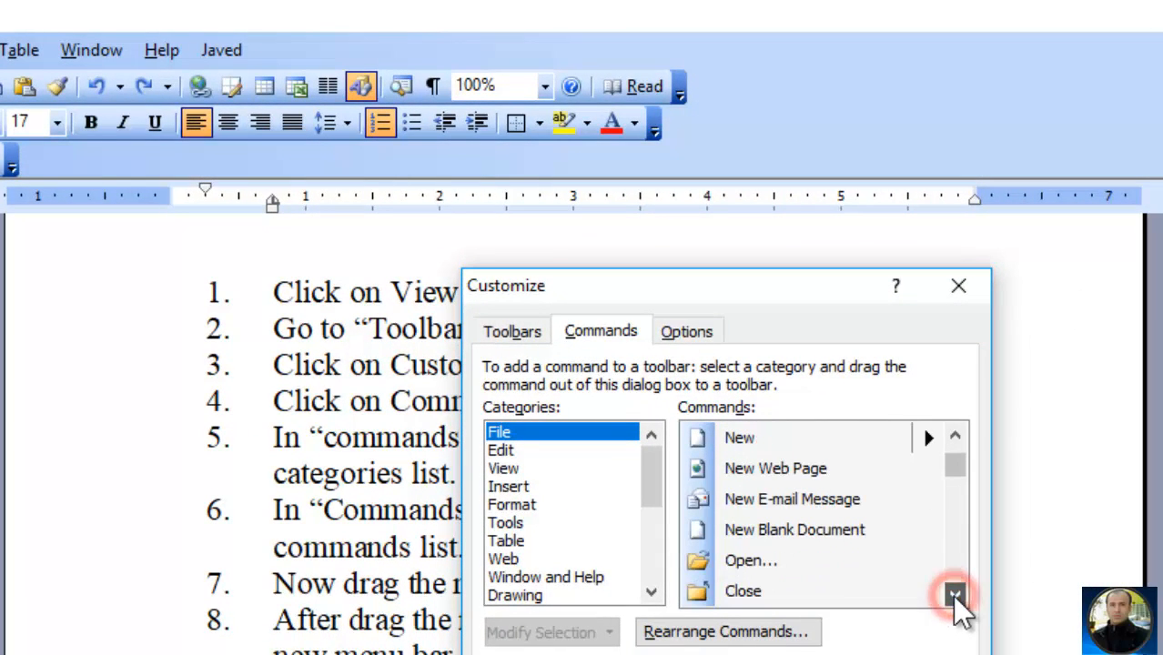
drag(762, 558, 282, 51)
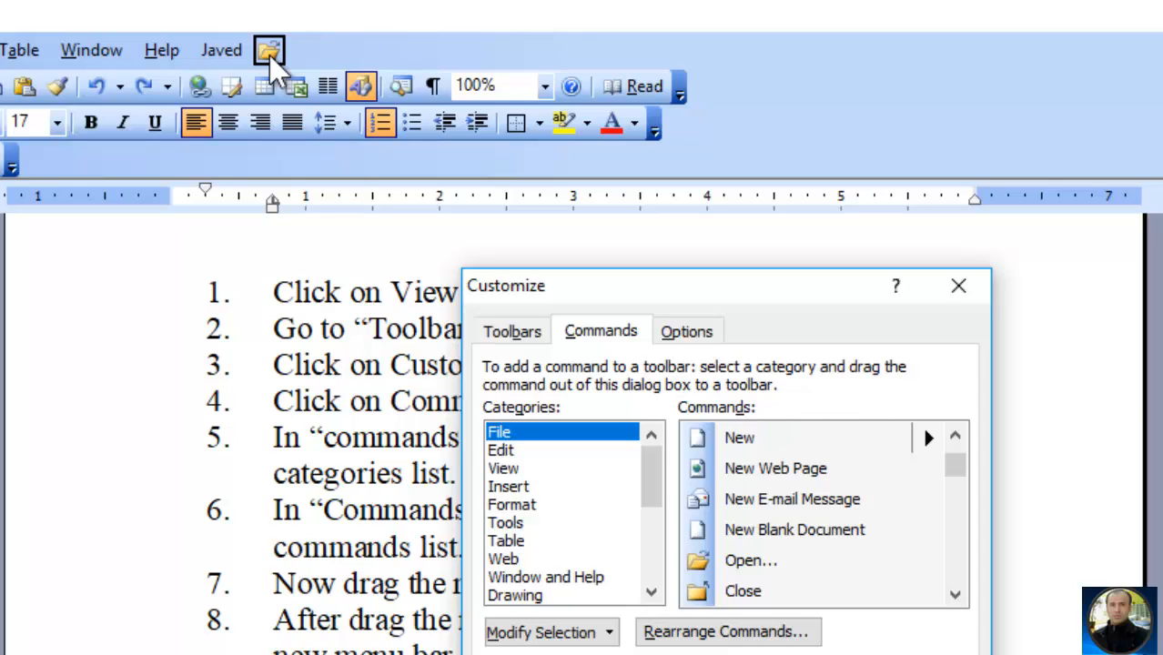
drag(271, 57, 235, 67)
click(235, 54)
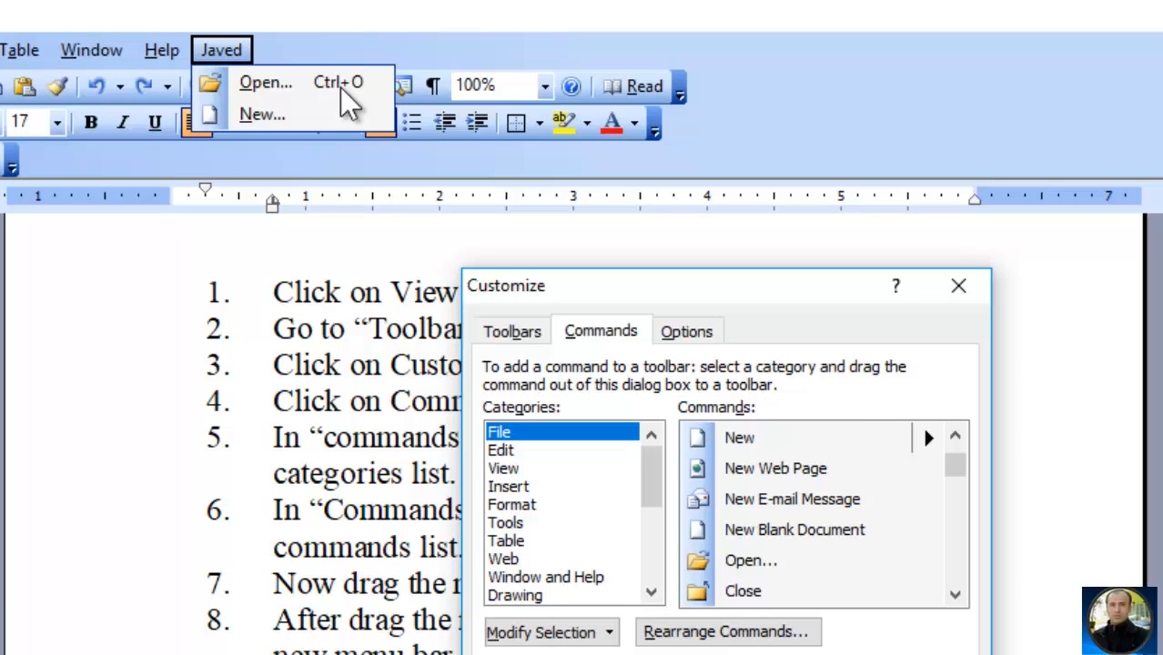
click(335, 46)
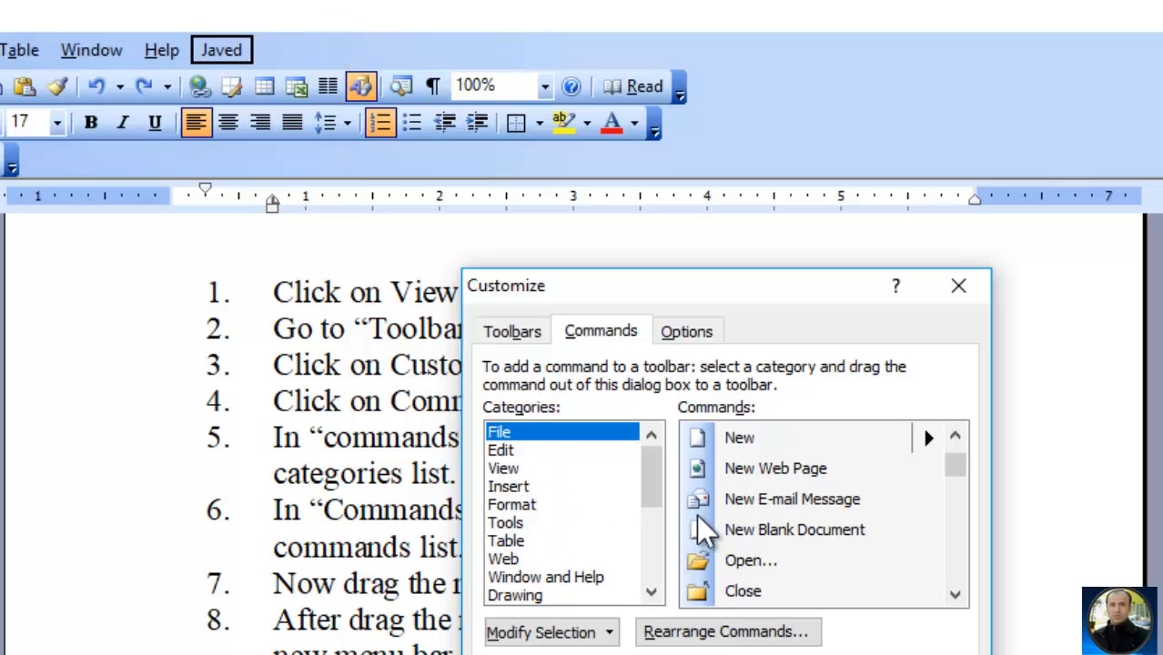
Add the Close, Save and Save As... commands from the File category to the custom menu beside Help.
drag(725, 586, 240, 100)
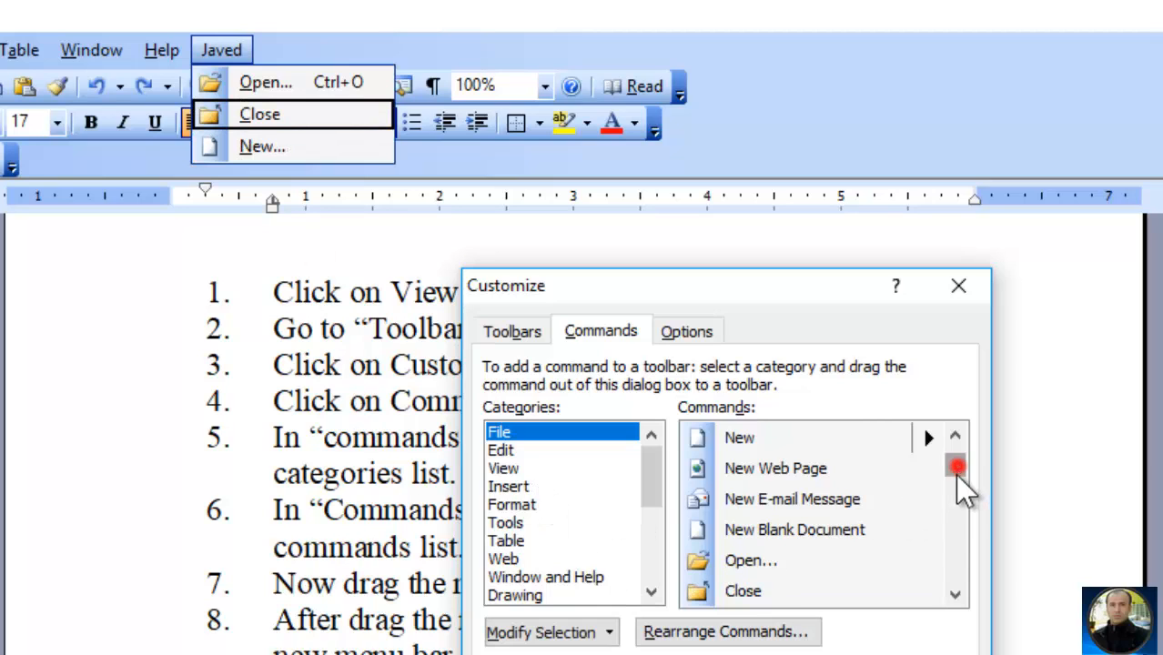
drag(954, 467, 954, 491)
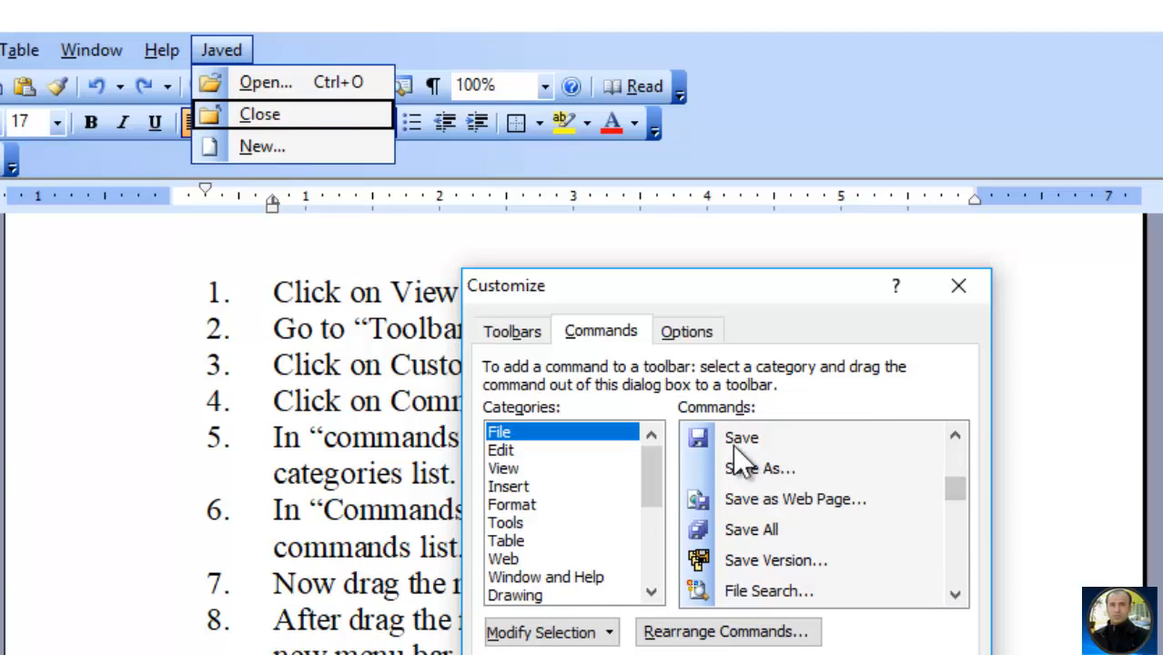
drag(733, 445, 319, 104)
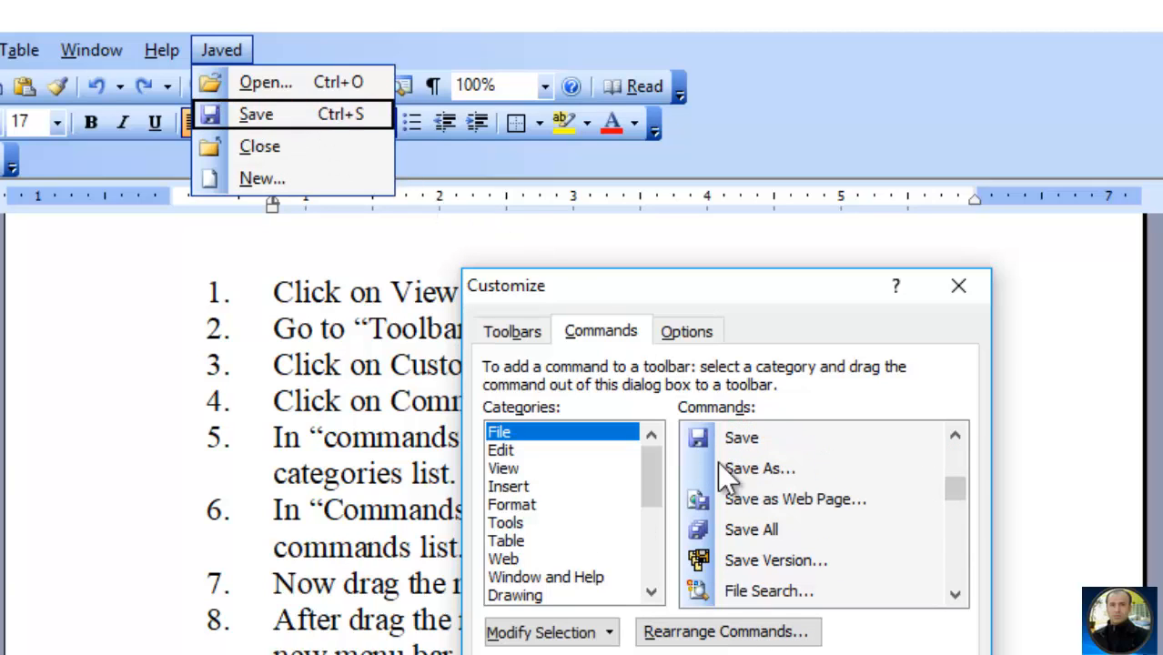
drag(739, 468, 221, 164)
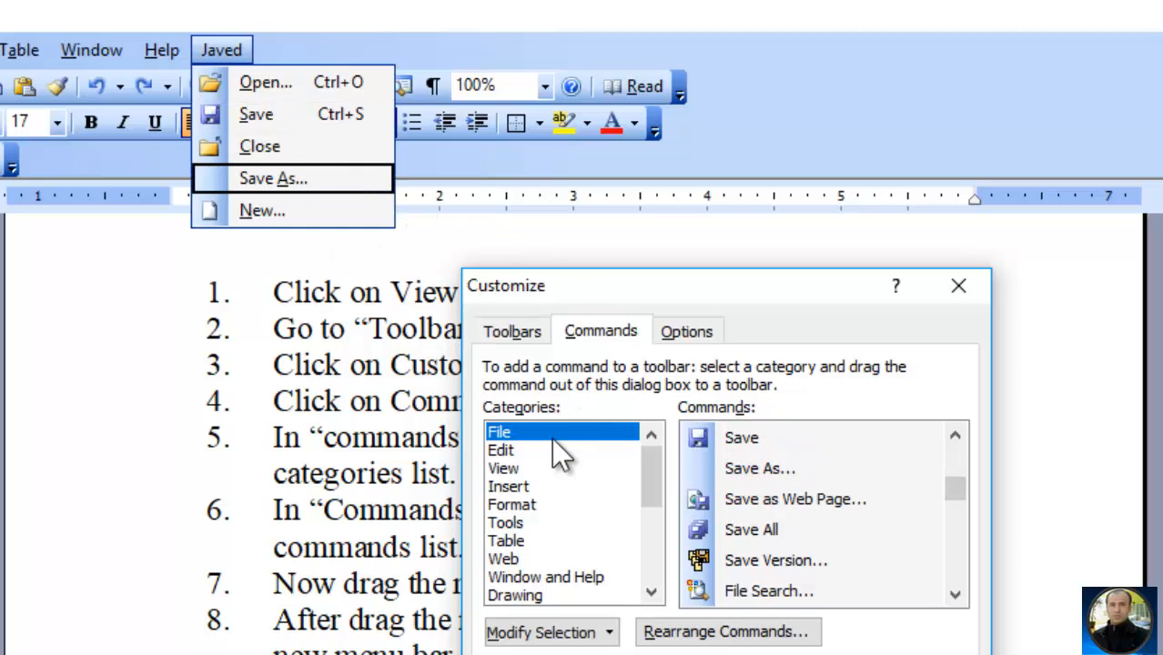
Add the Redo, Undo and Copy commands from the Edit category to the custom menu, with Copy directly below Close.
click(506, 453)
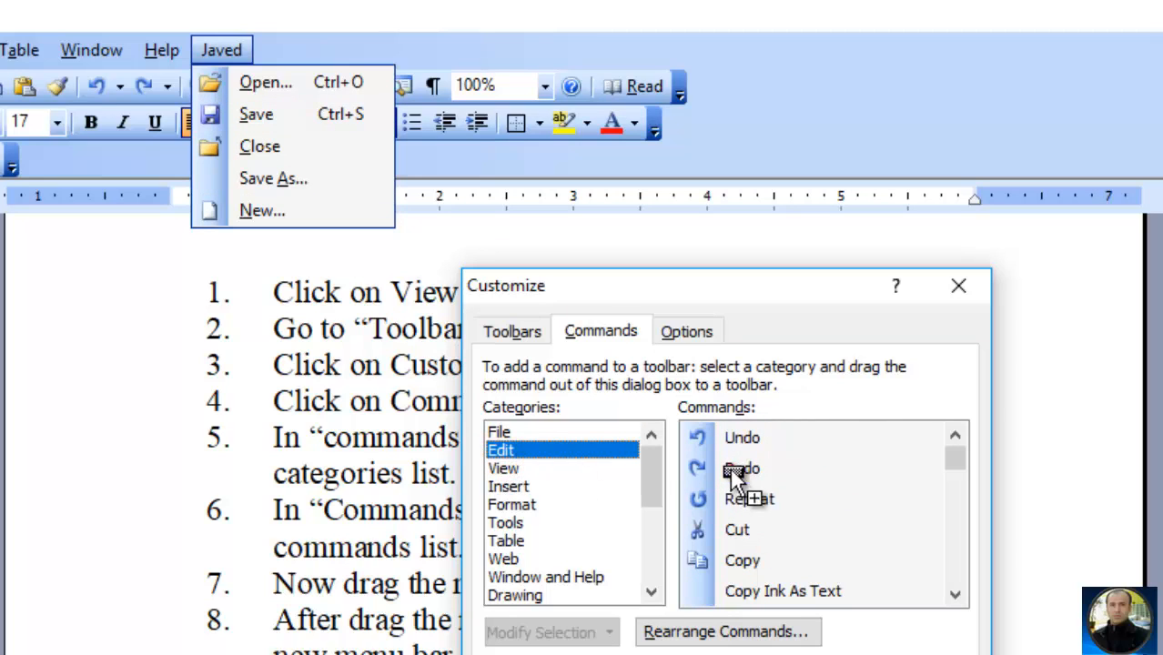
drag(733, 473, 361, 182)
drag(737, 439, 401, 234)
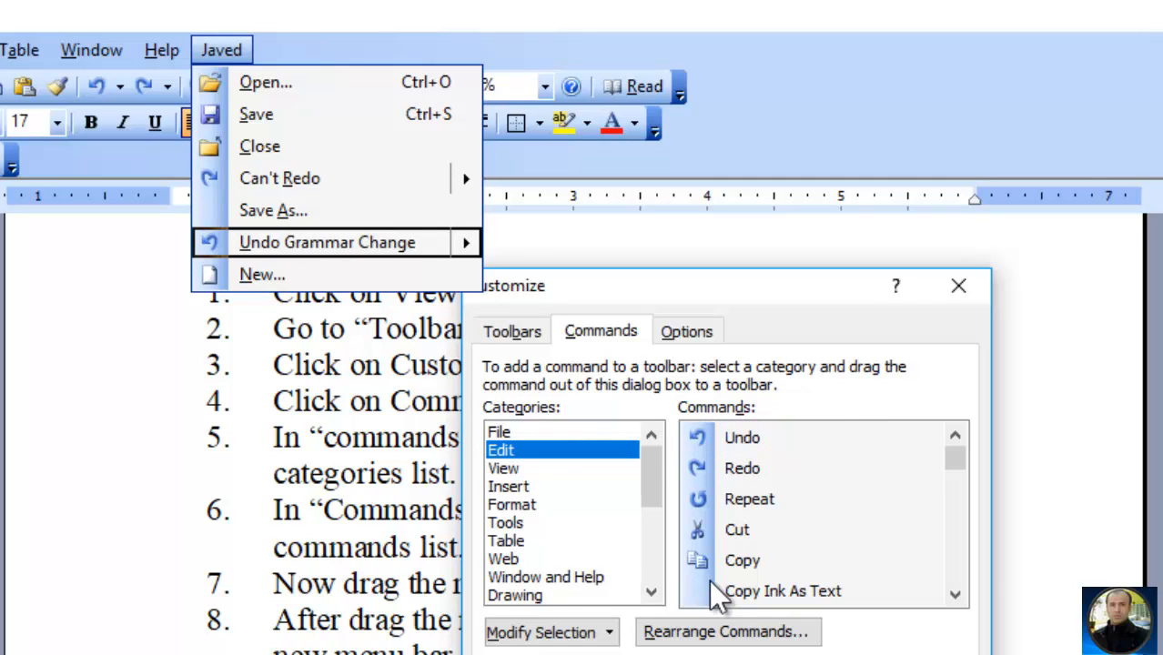
drag(717, 568, 284, 173)
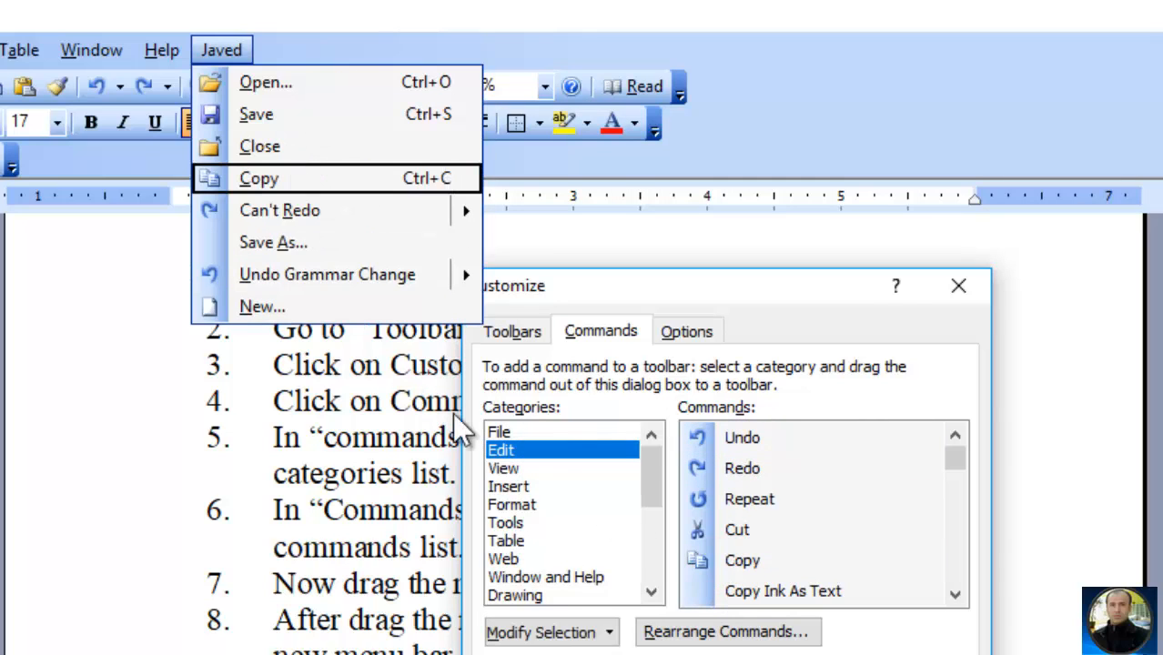
Add Paste Table, Office Clipboard..., Paste Special... and Paste as Hyperlink from the Edit category to the custom menu.
click(955, 593)
click(954, 593)
drag(778, 530, 424, 216)
drag(707, 463, 329, 240)
drag(739, 560, 470, 366)
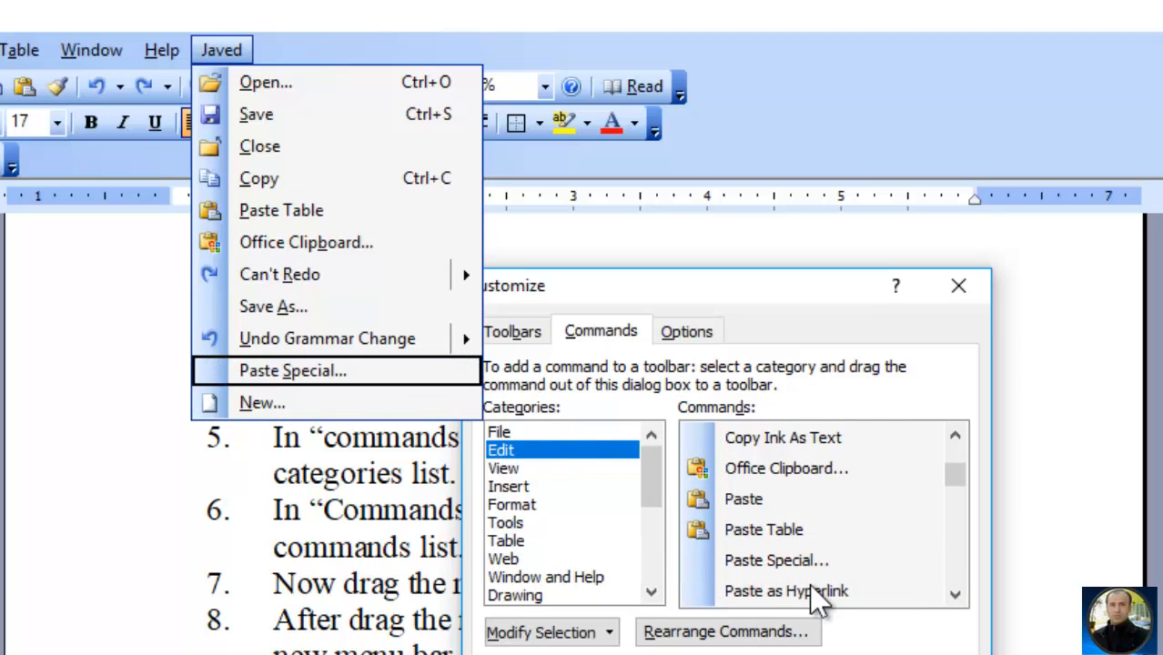
drag(809, 590, 345, 304)
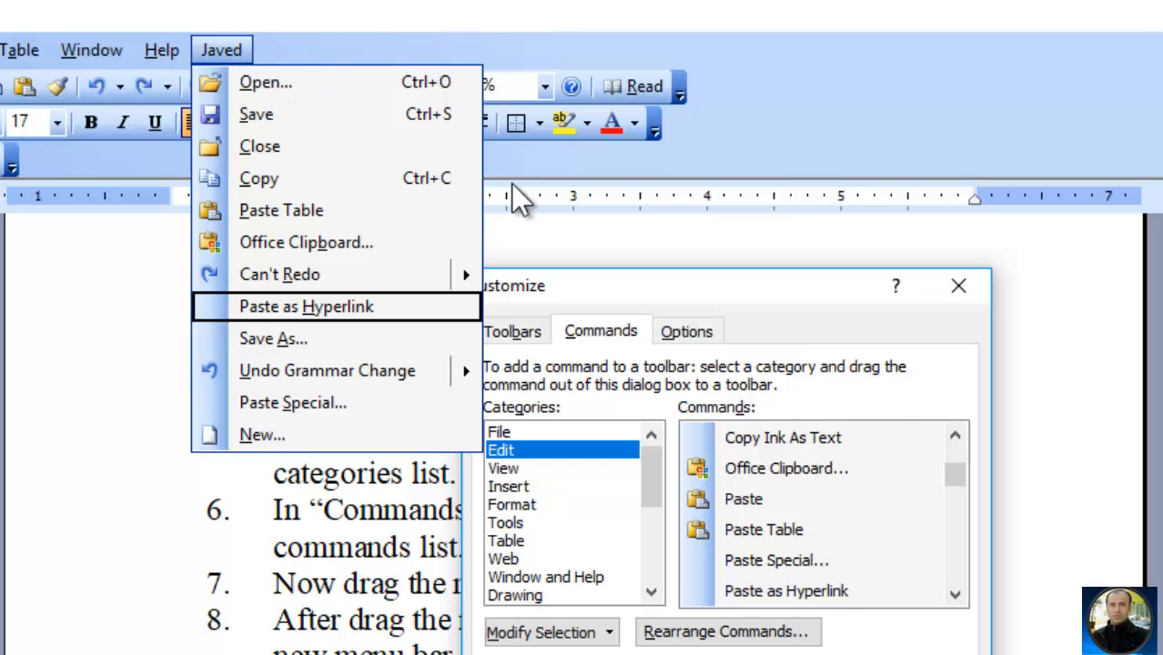
Add the Show All and Document Map commands from the View category to the custom menu.
click(505, 469)
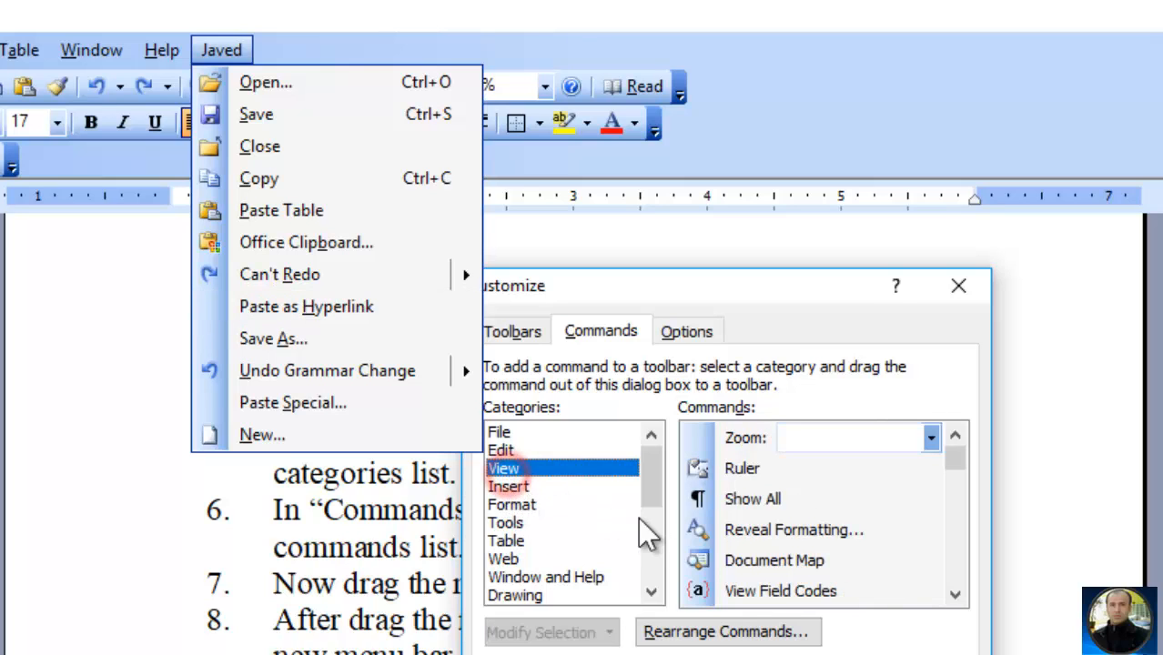
drag(767, 499, 411, 433)
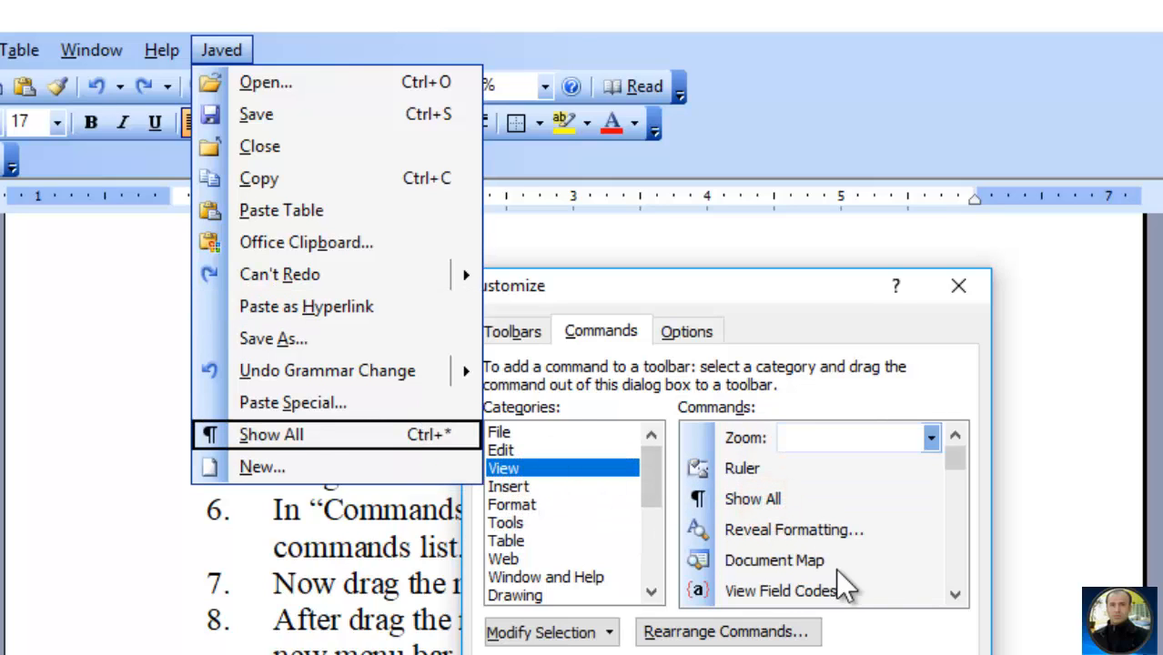
drag(806, 562, 337, 368)
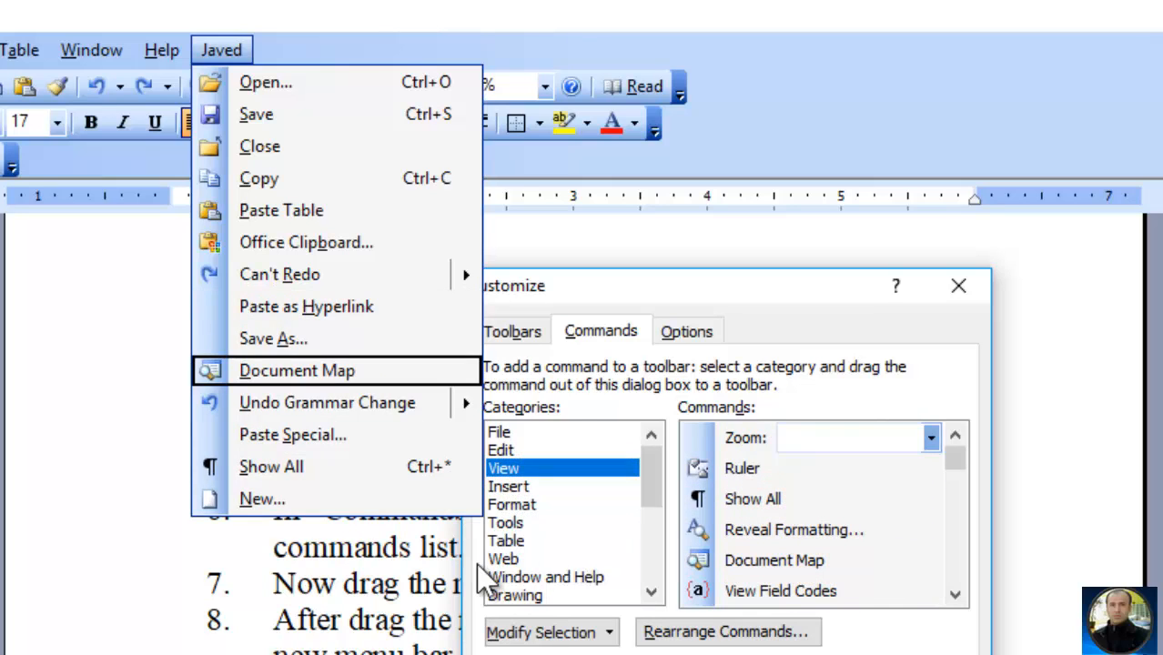
Add the Rows, Insert Table... and Delete Cells commands from the Table category to the custom menu, above Document Map.
click(506, 541)
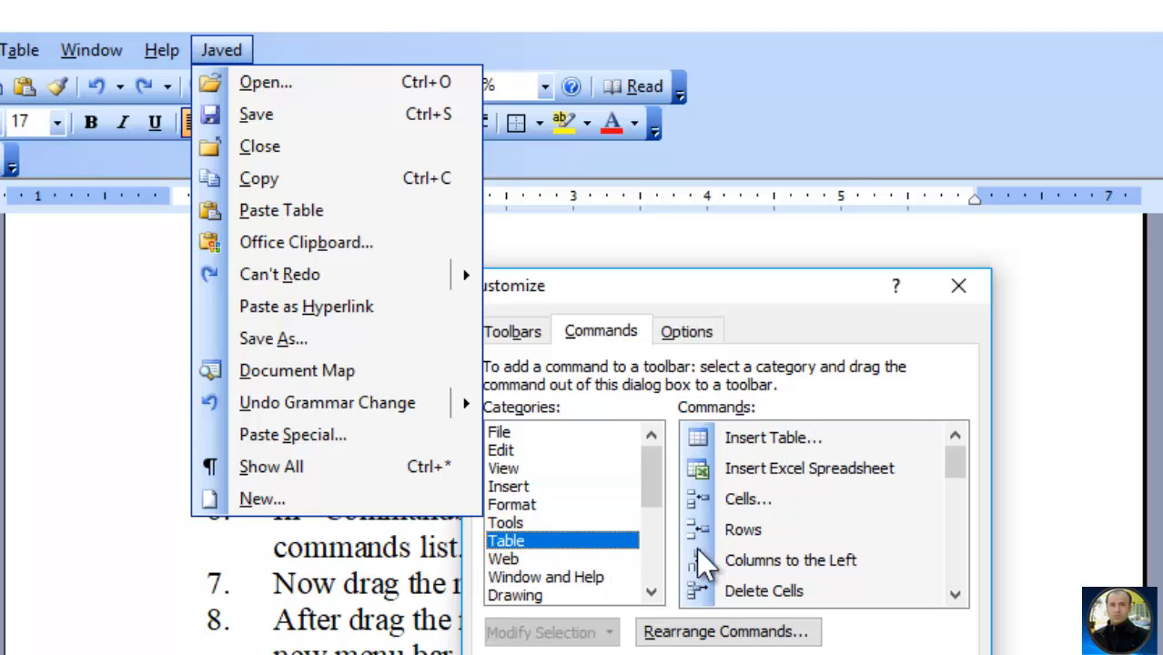
drag(697, 544, 364, 369)
drag(696, 438, 364, 364)
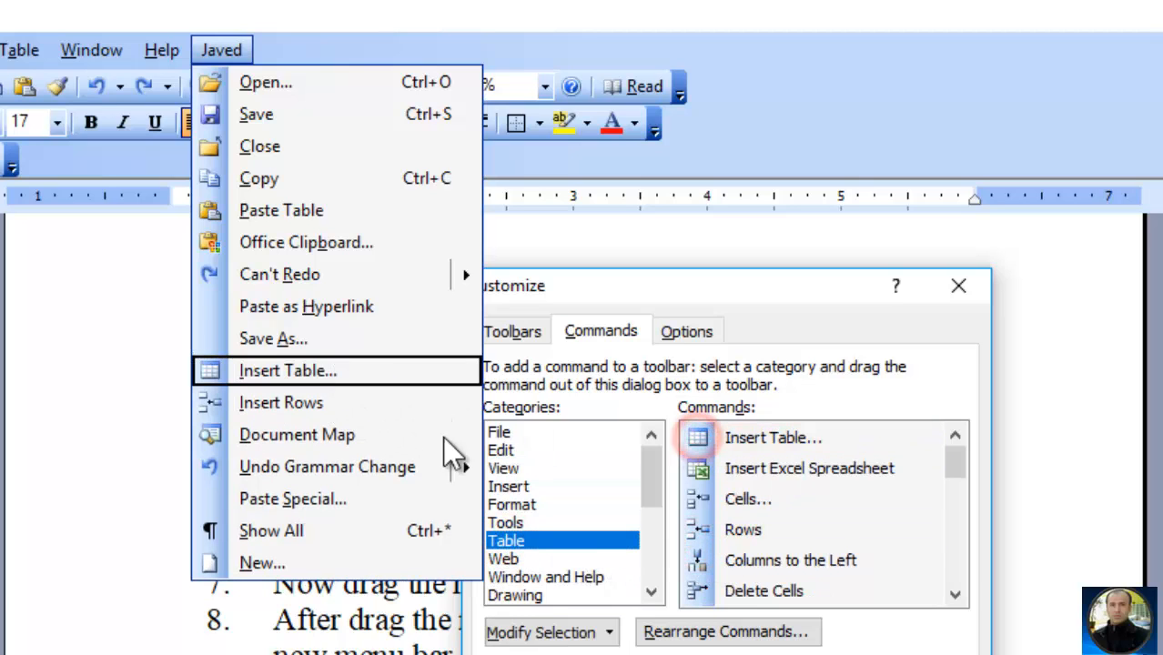
drag(710, 587, 415, 433)
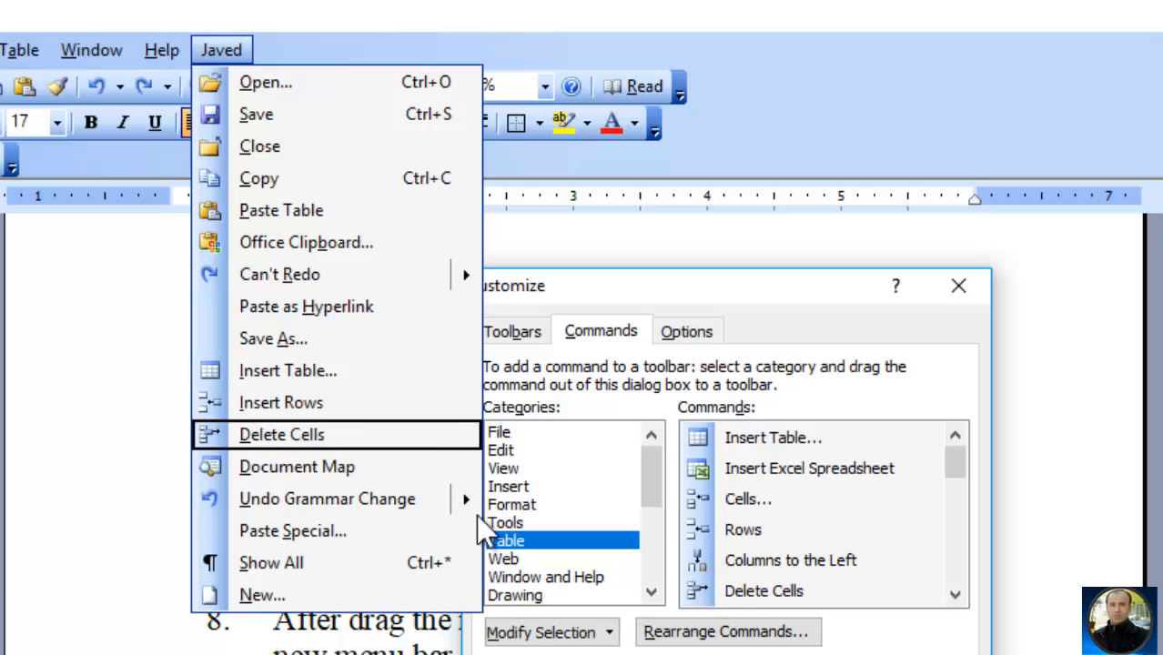
Move the Open... command below Close in the custom menu and close the customization dialog.
click(256, 86)
drag(256, 88, 277, 142)
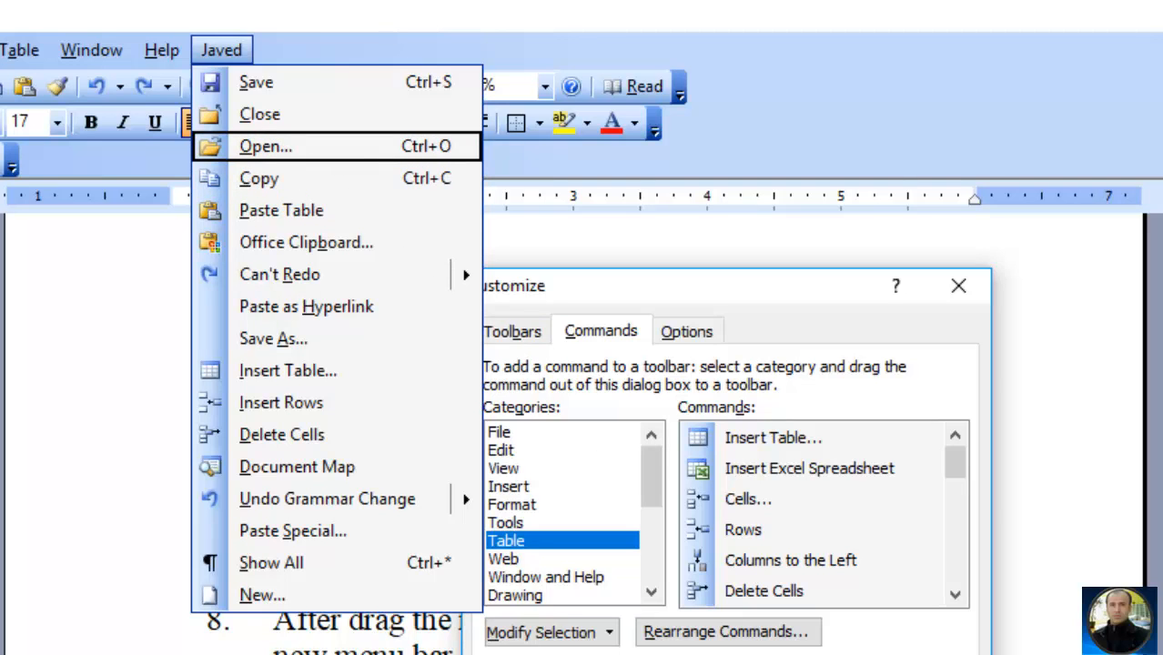
click(933, 653)
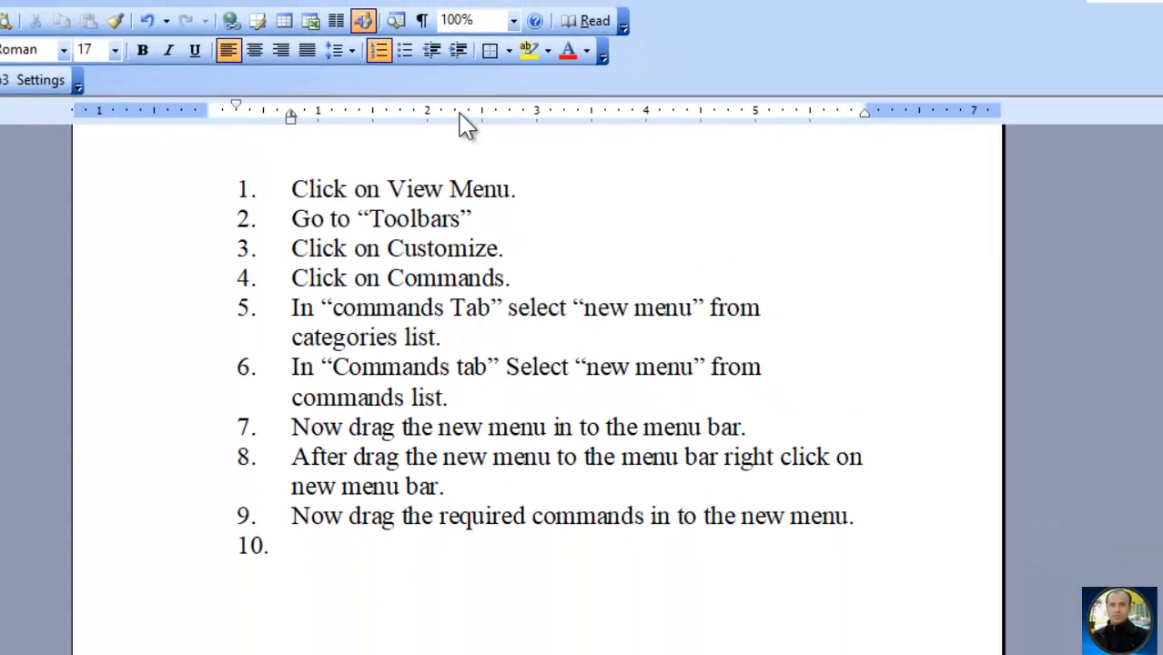
Test the custom menu by running its Open... command, cancel the file dialog and display the menu again.
click(248, 0)
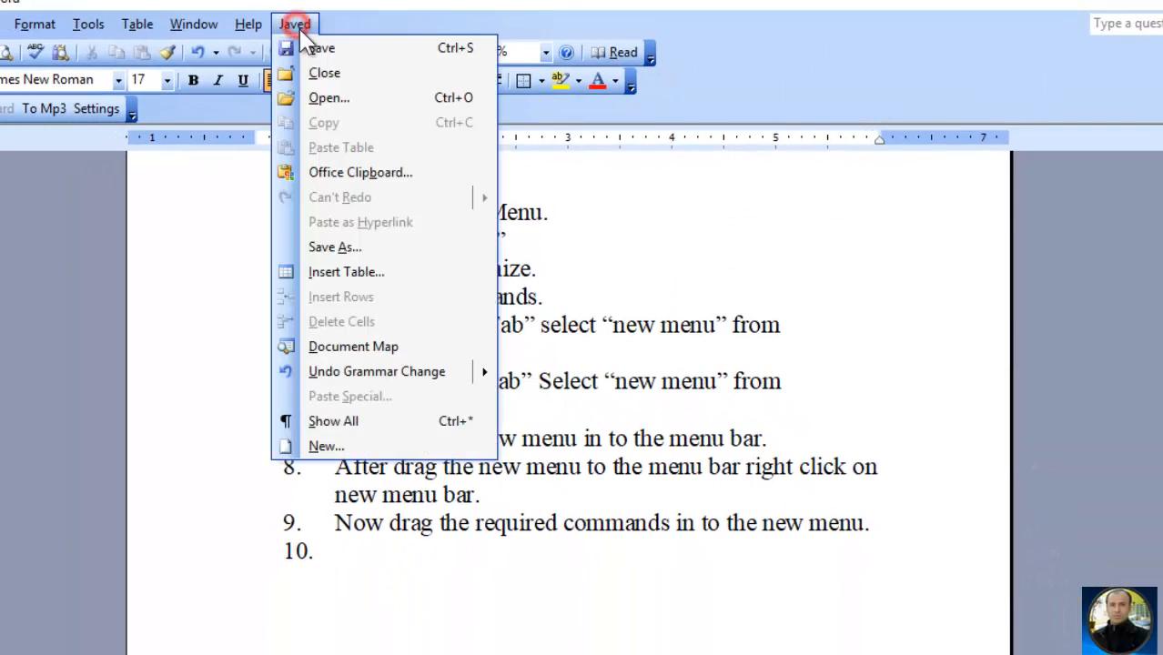
click(333, 96)
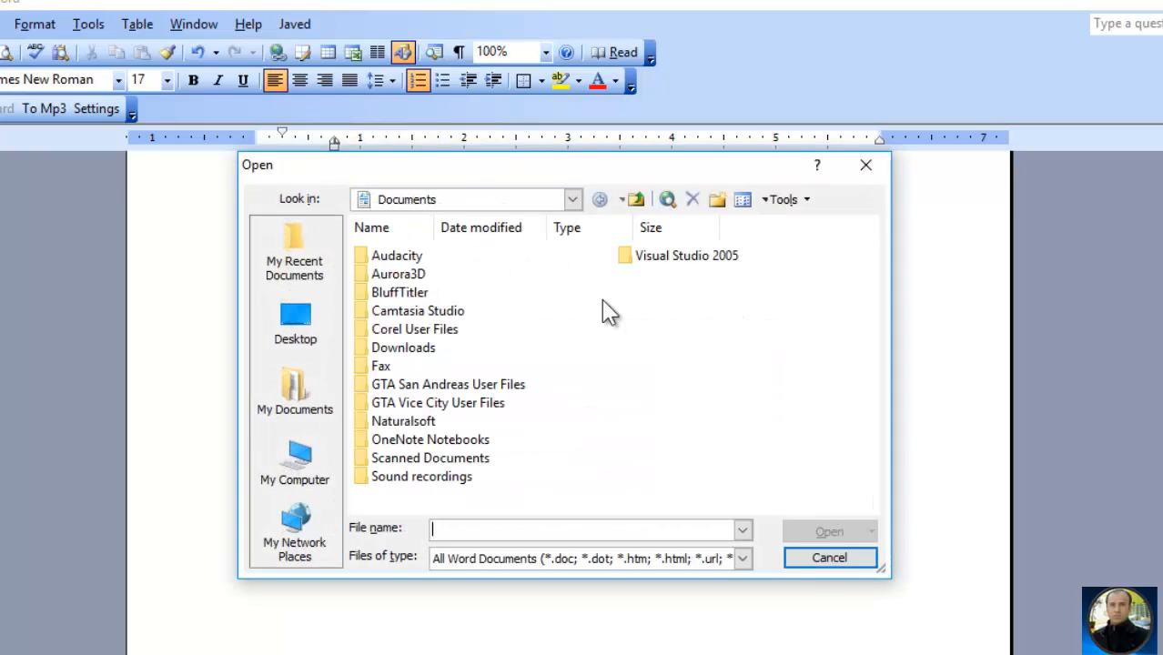
click(807, 552)
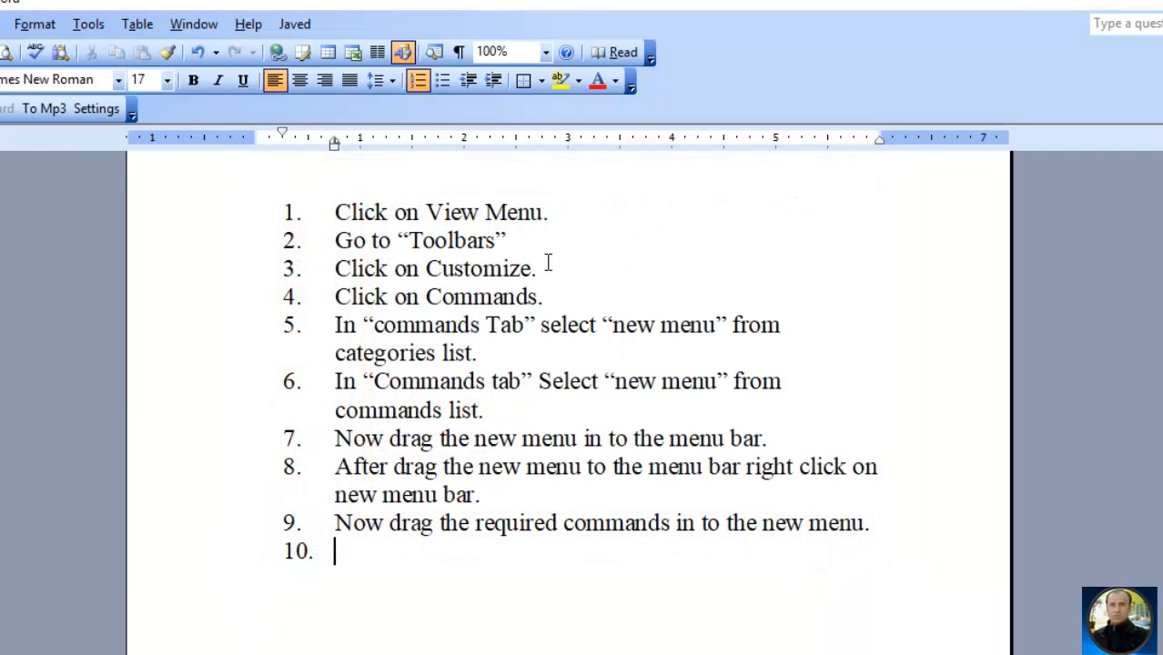
click(300, 23)
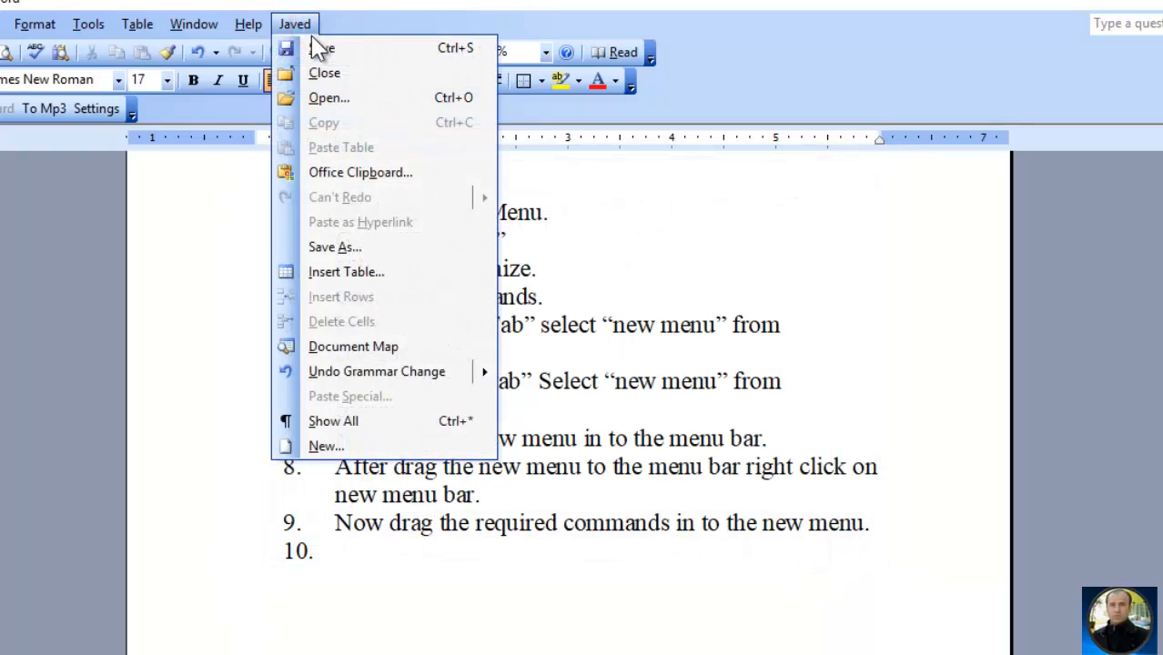
Reopen toolbar customization, move Open... below Copy in the custom menu and remove Office Clipboard... from it.
right_click(377, 20)
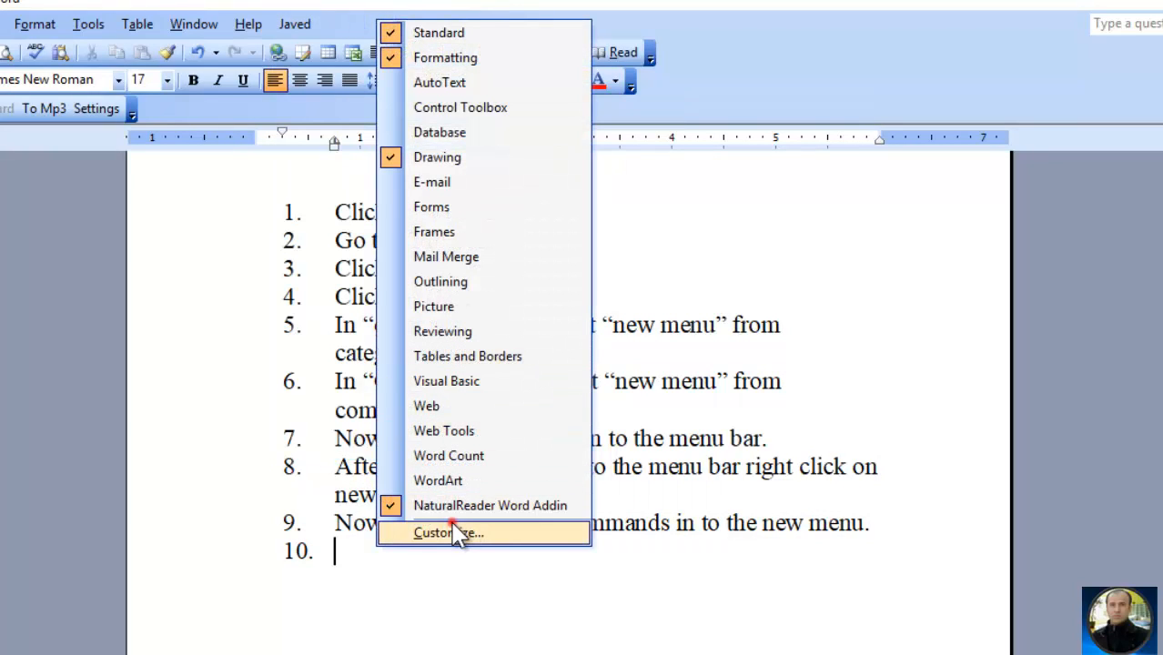
click(454, 534)
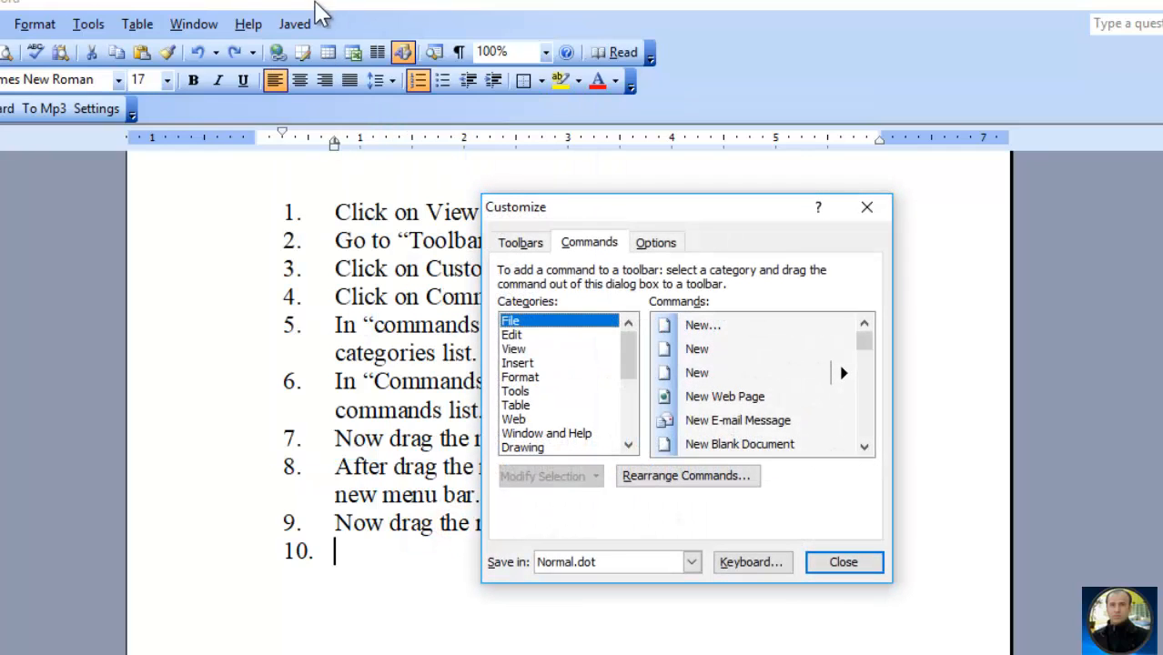
click(307, 23)
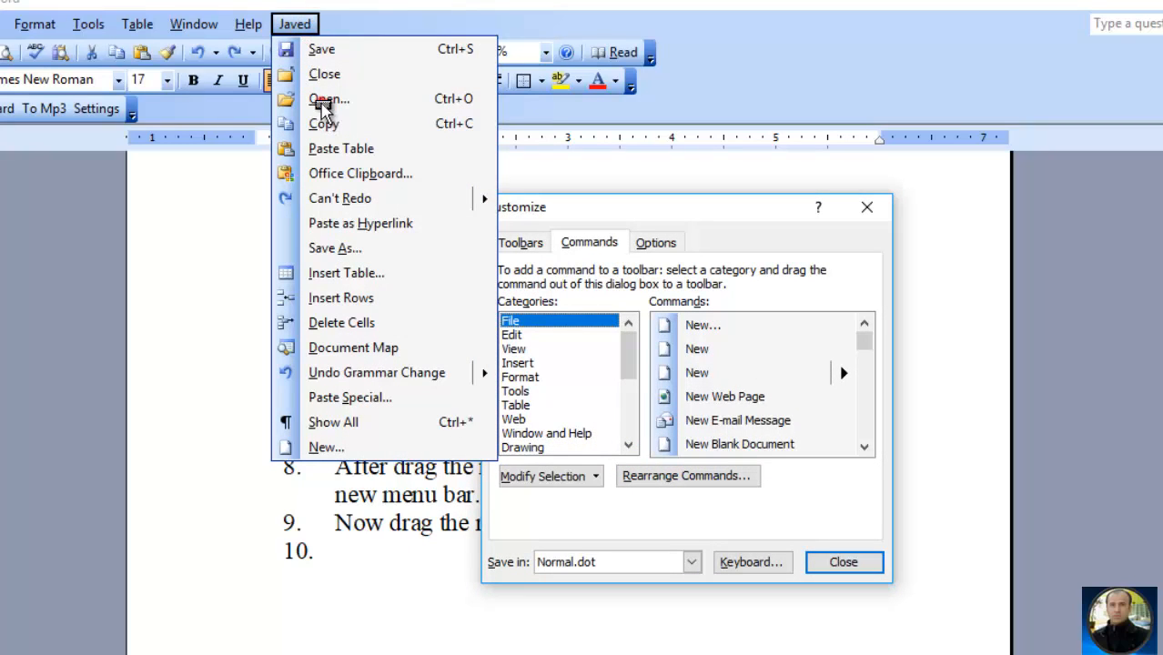
drag(324, 98, 705, 374)
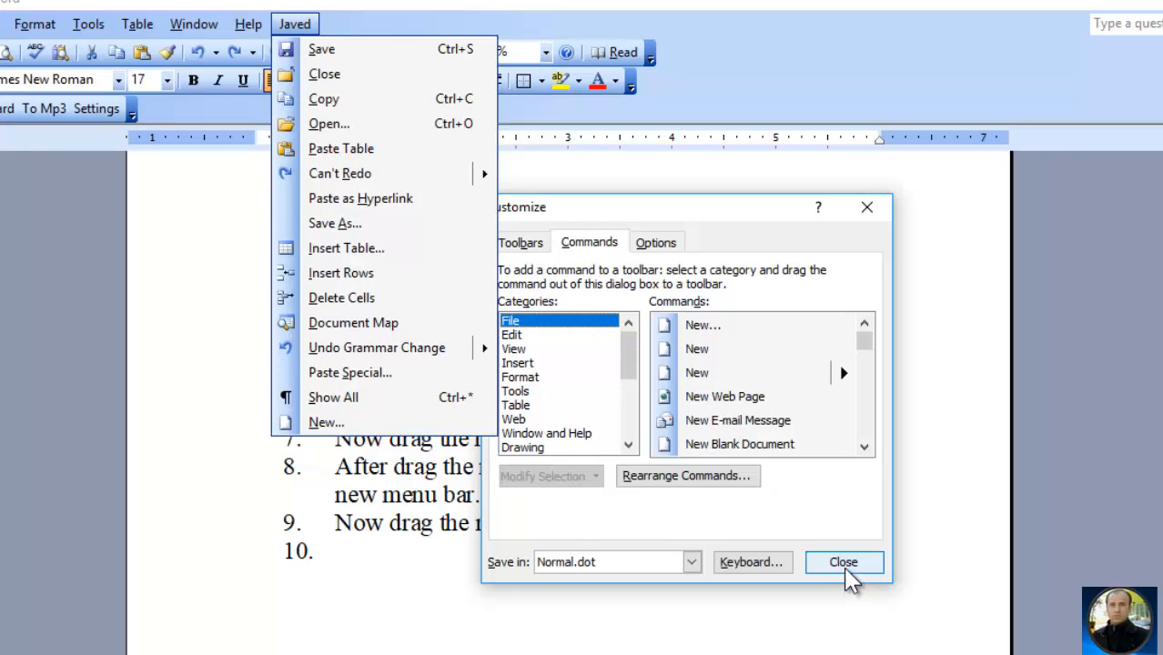
Add Hide Grammar Errors from Tools, Delete Cells from Table and Favorites from Web to the custom menu, around Document Map.
click(516, 391)
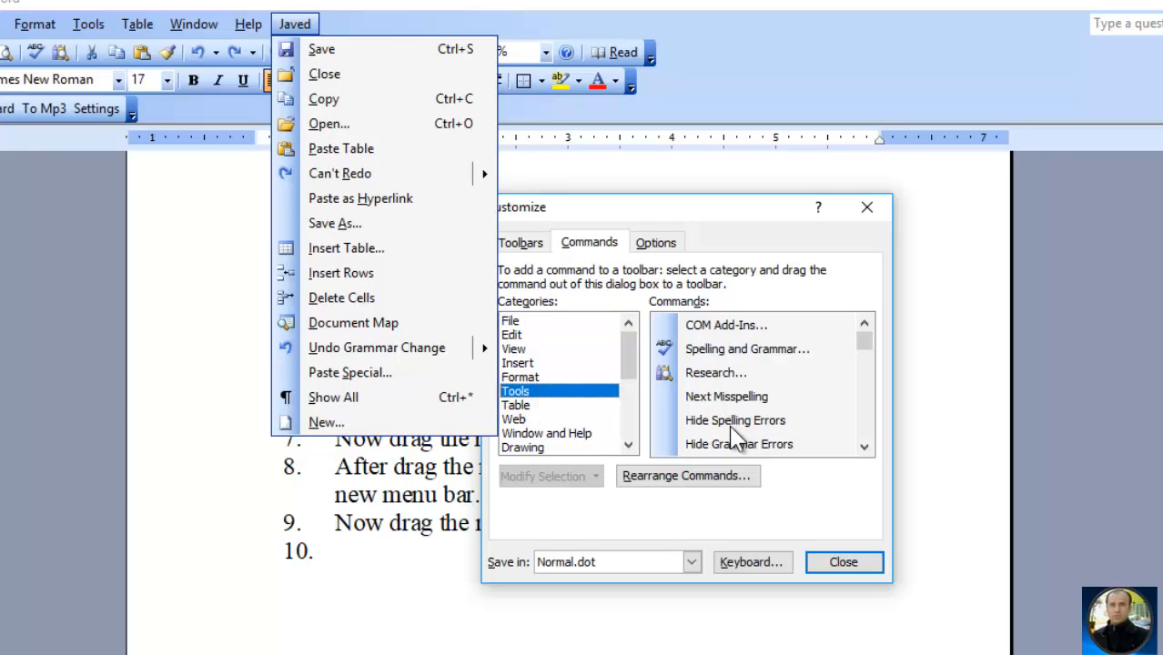
drag(733, 444, 473, 318)
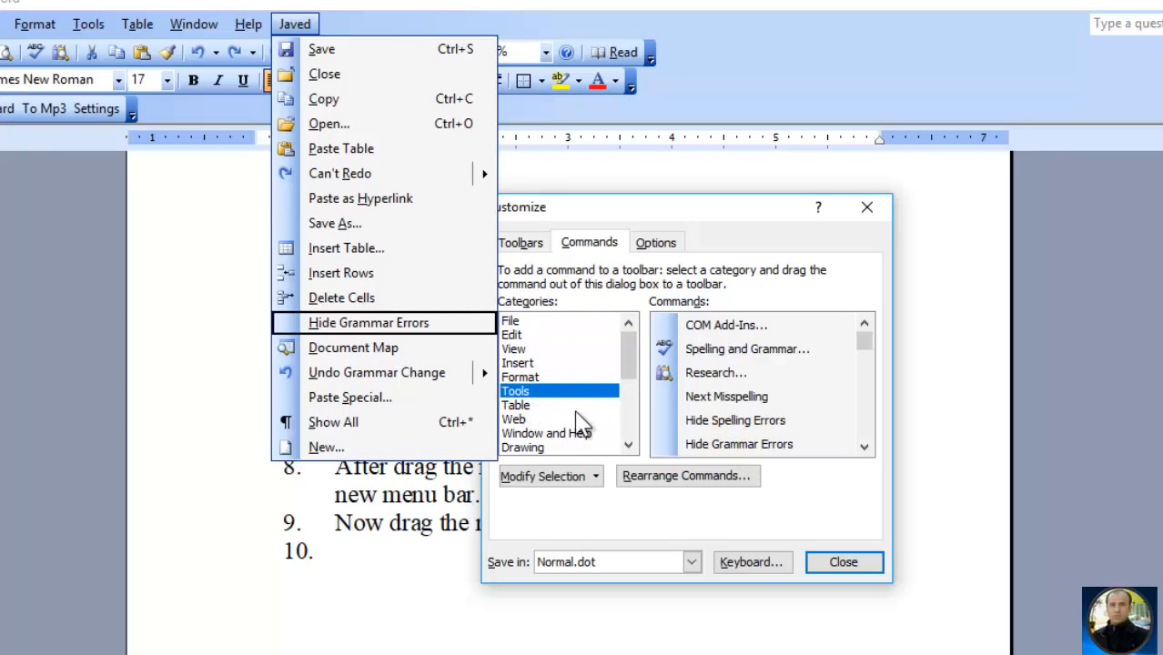
click(514, 406)
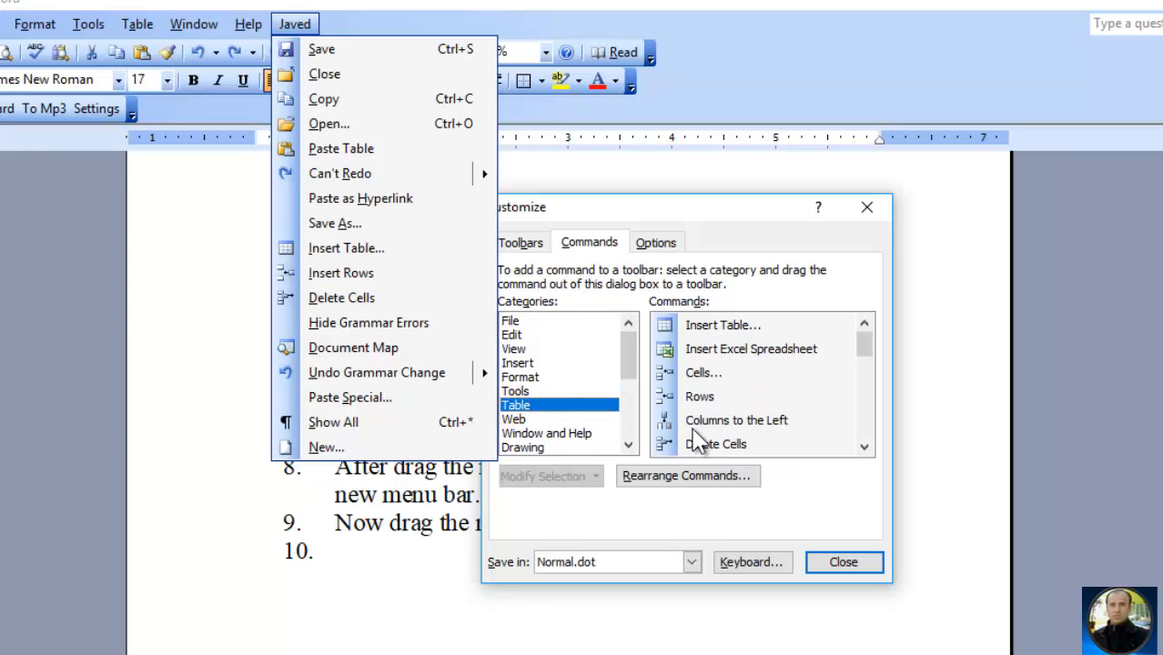
drag(703, 444, 384, 369)
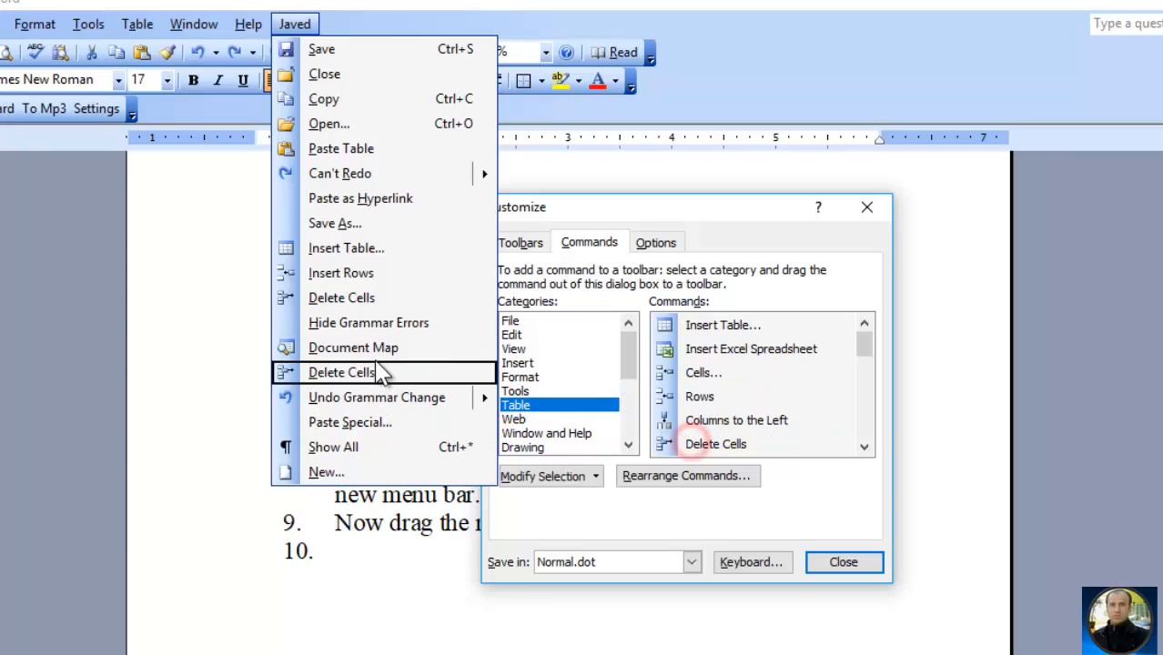
click(514, 420)
drag(705, 444, 420, 370)
Add Break Forward Link and Next Text Box from the Drawing category to the custom menu, plus a second Break Forward Link above Next Text Box.
click(525, 436)
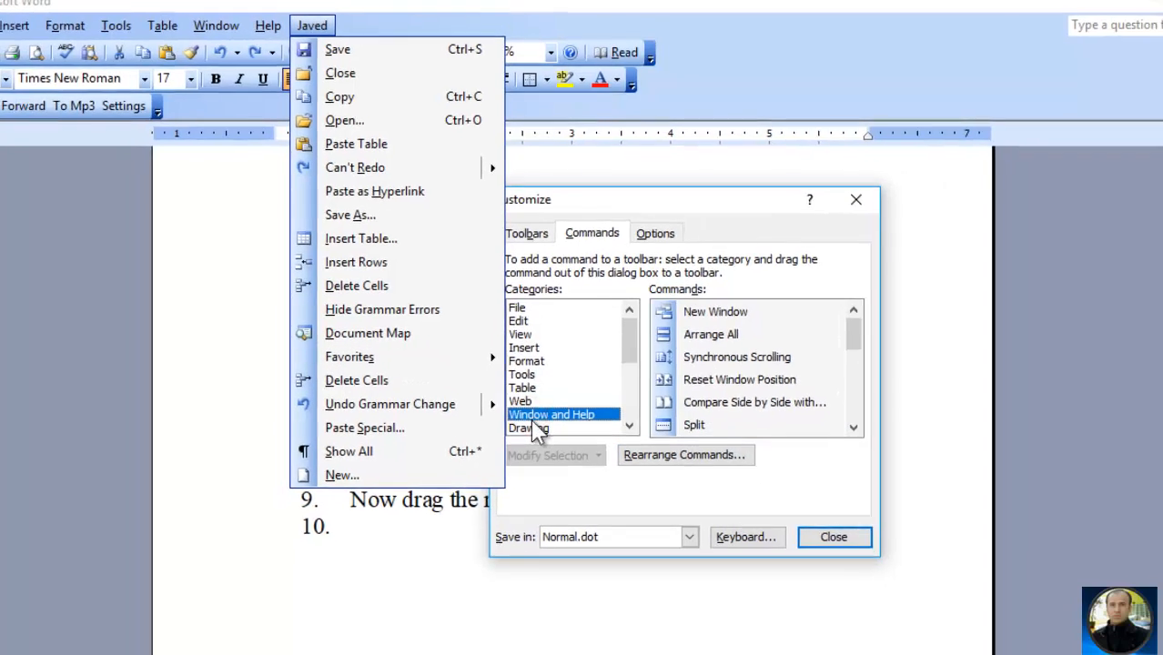
click(525, 447)
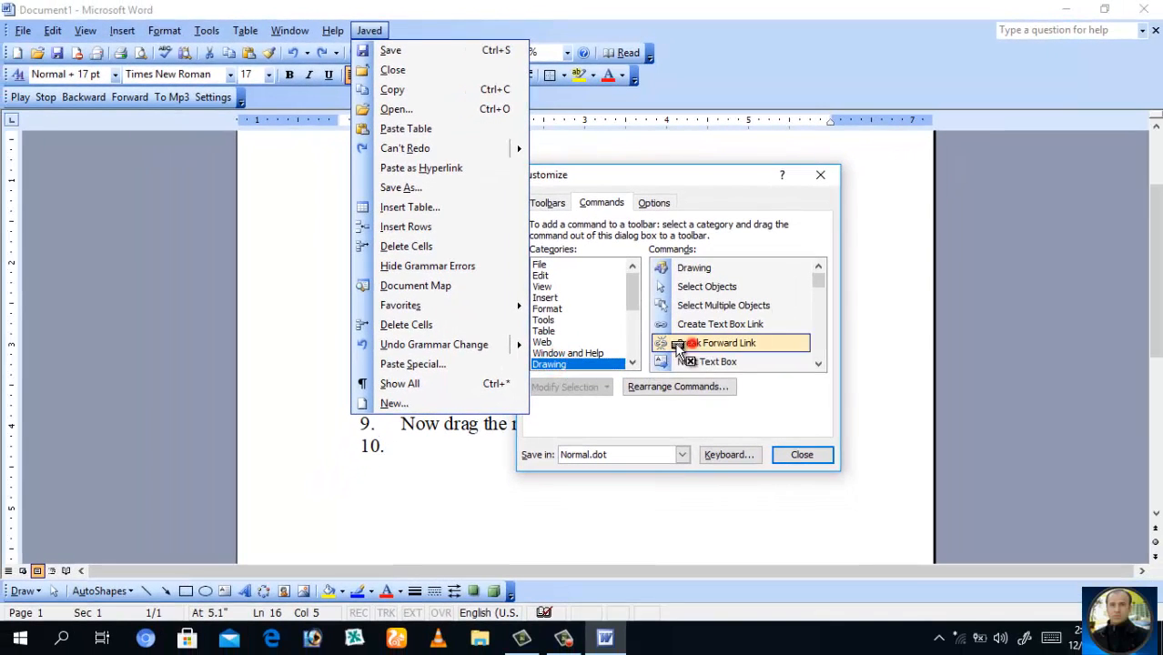
drag(680, 343, 428, 325)
drag(714, 362, 505, 300)
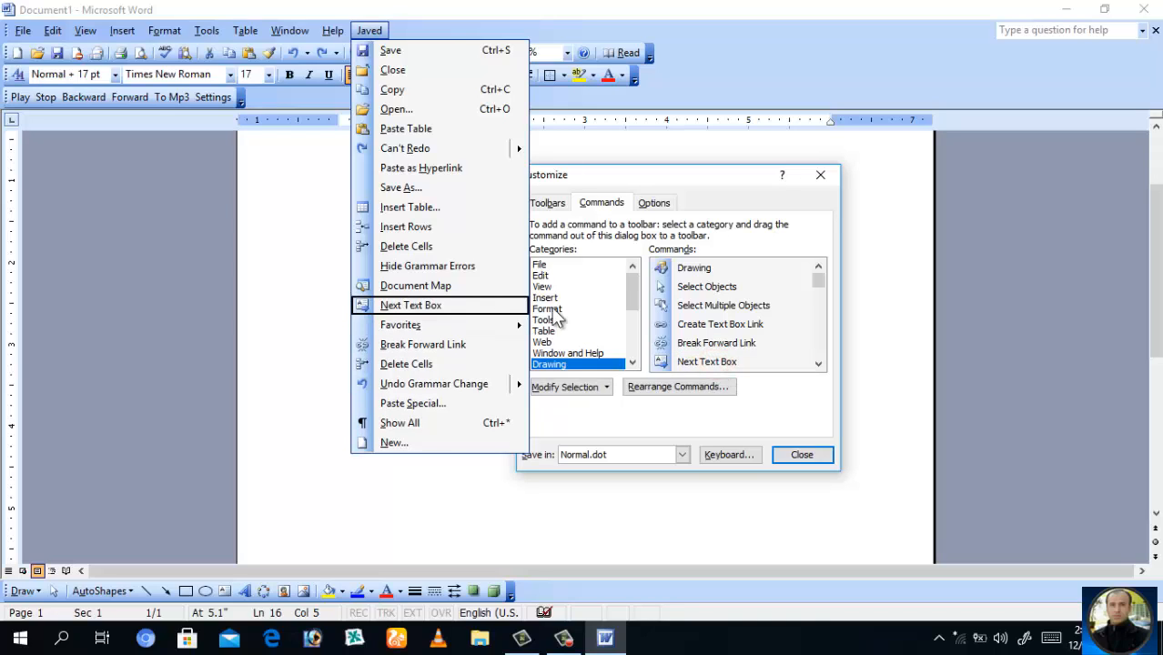
drag(554, 304, 482, 303)
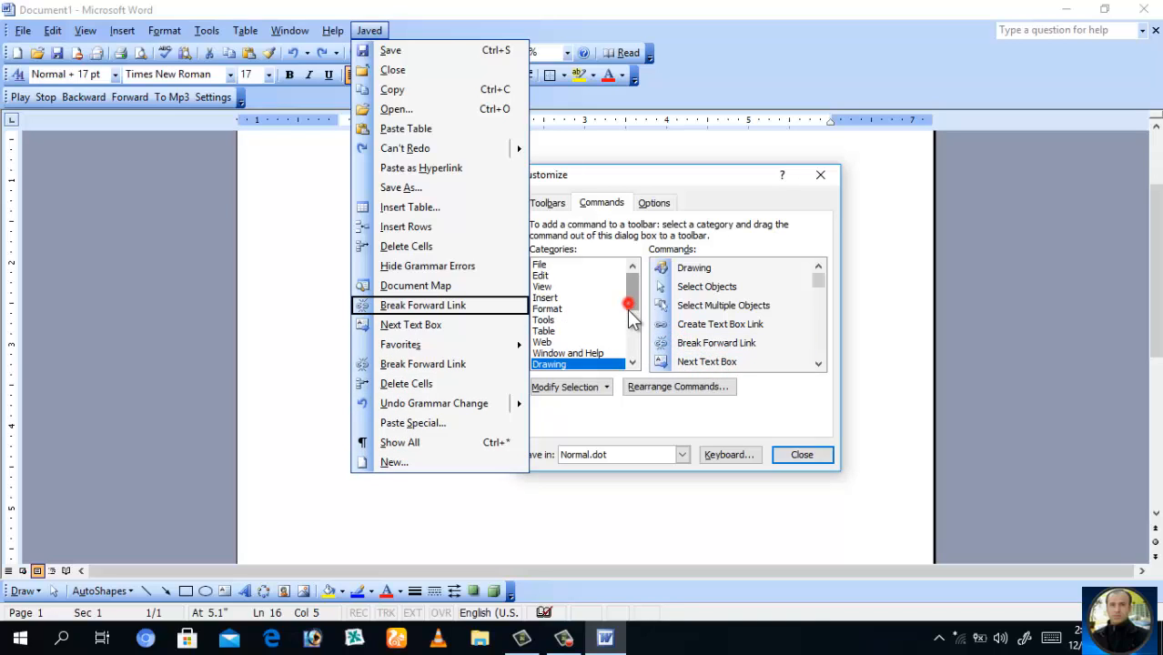
Add Command Button, Check Box, View Code and More Controls... from the Control Toolbox category to the custom menu, below Document Map.
drag(627, 304, 626, 342)
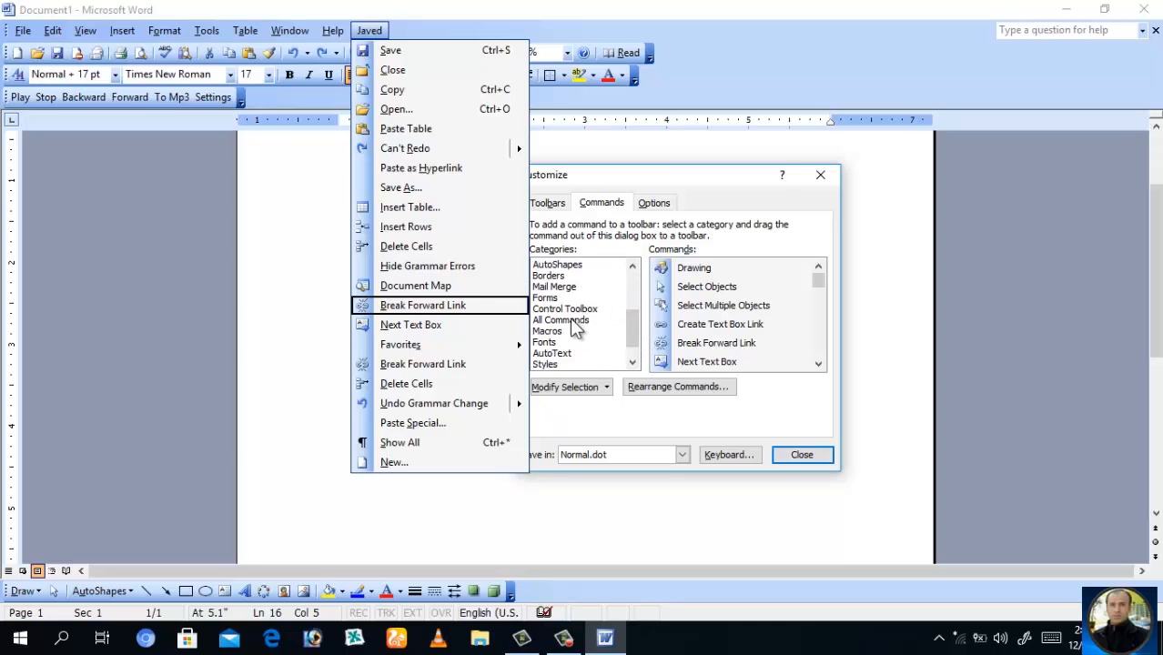
click(568, 311)
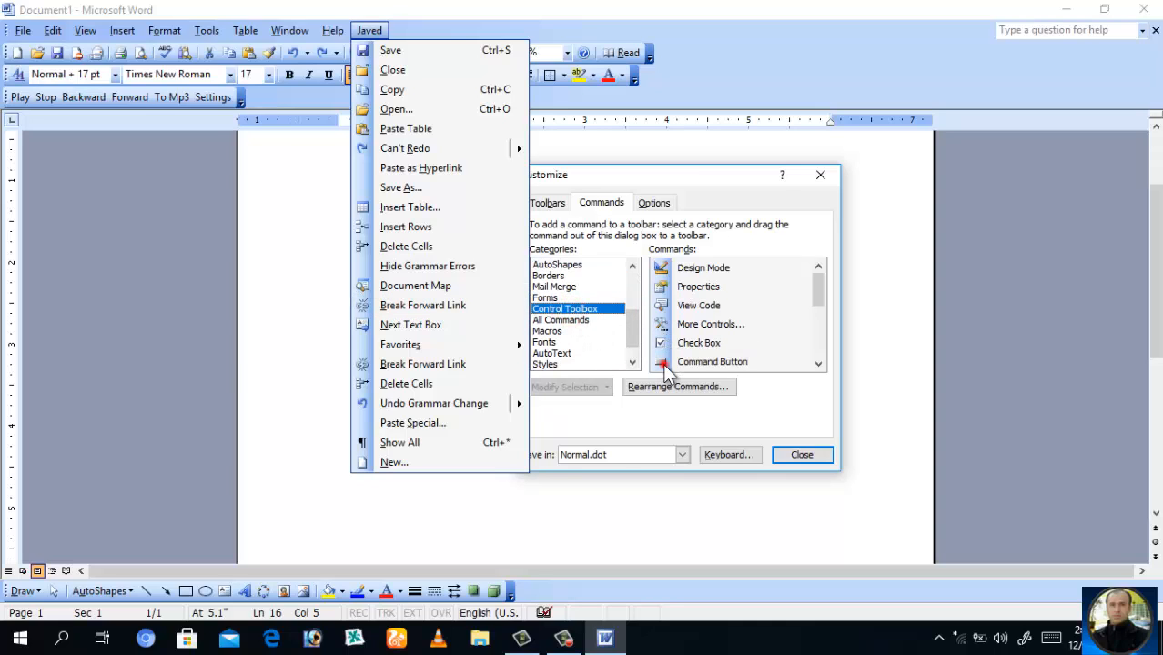
drag(662, 363, 466, 298)
drag(692, 343, 497, 326)
drag(698, 306, 437, 303)
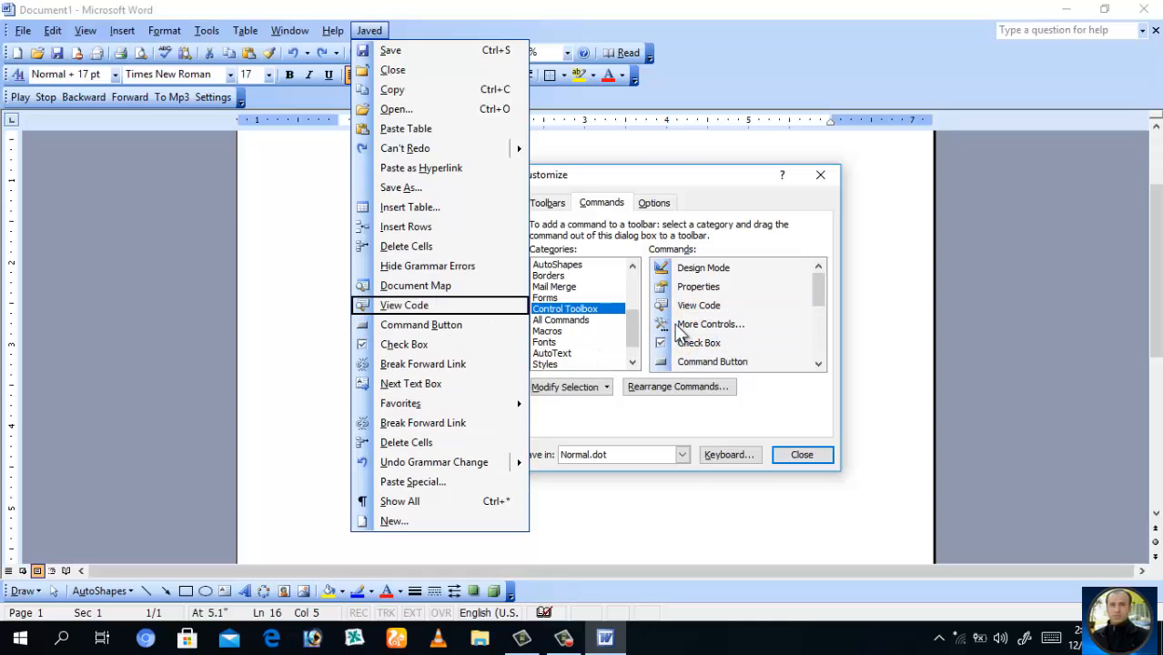
drag(685, 334, 467, 320)
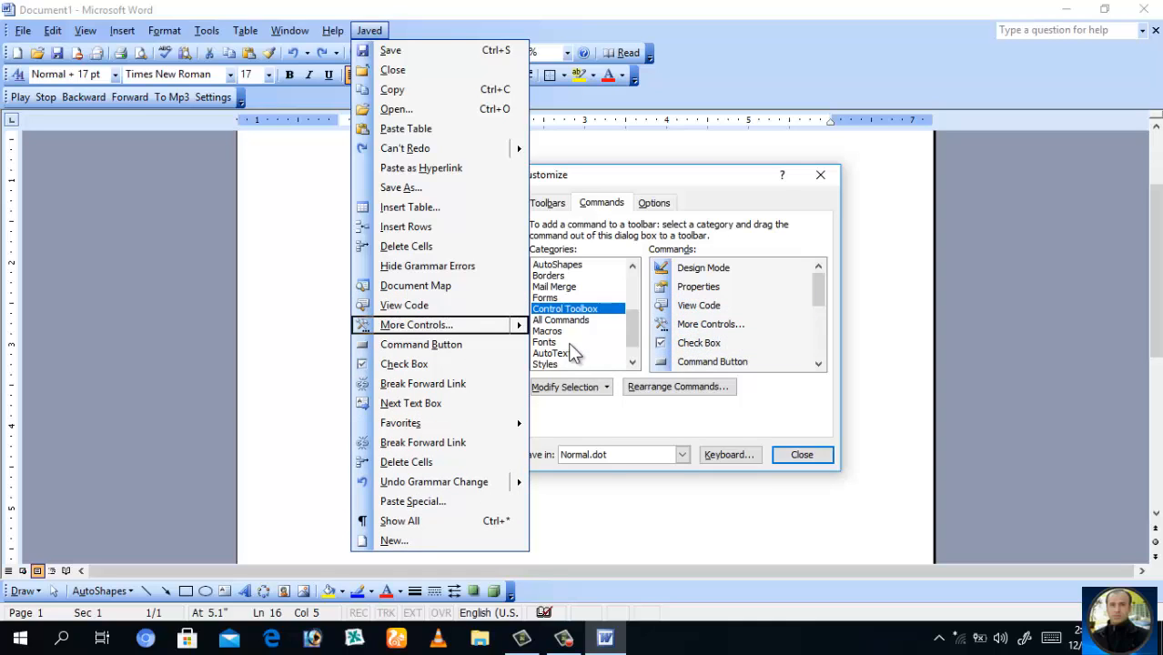
Add Table Normal from the Styles category to the custom menu below View Code and close toolbar customization.
click(565, 343)
click(587, 353)
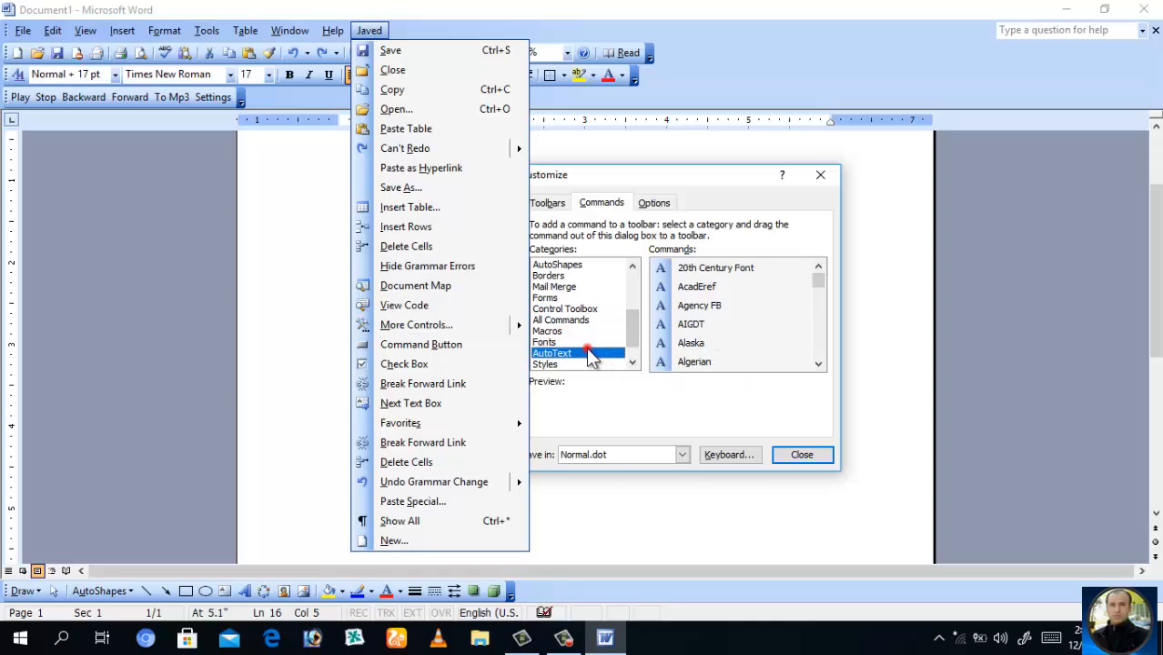
click(596, 364)
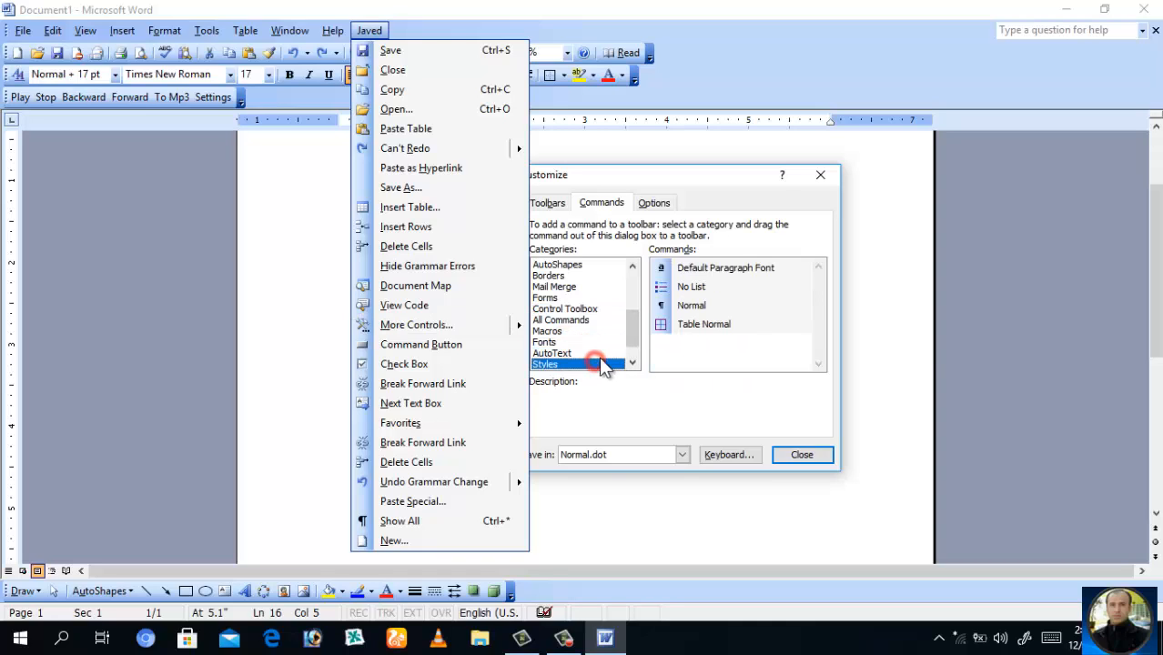
drag(696, 327, 491, 320)
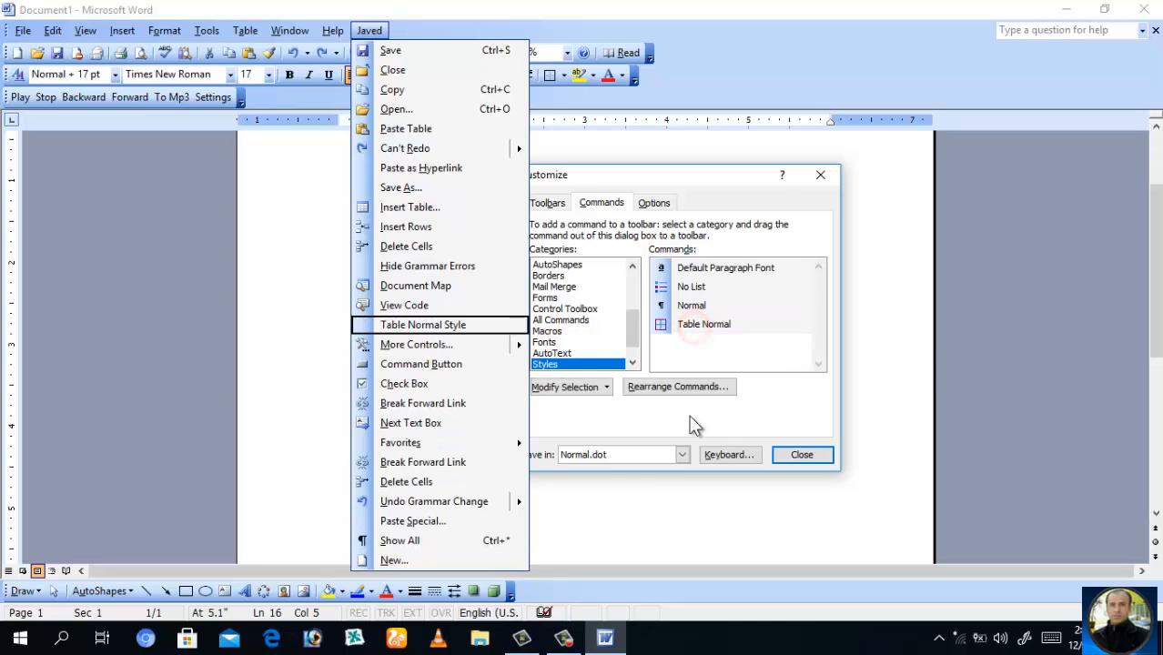
click(799, 455)
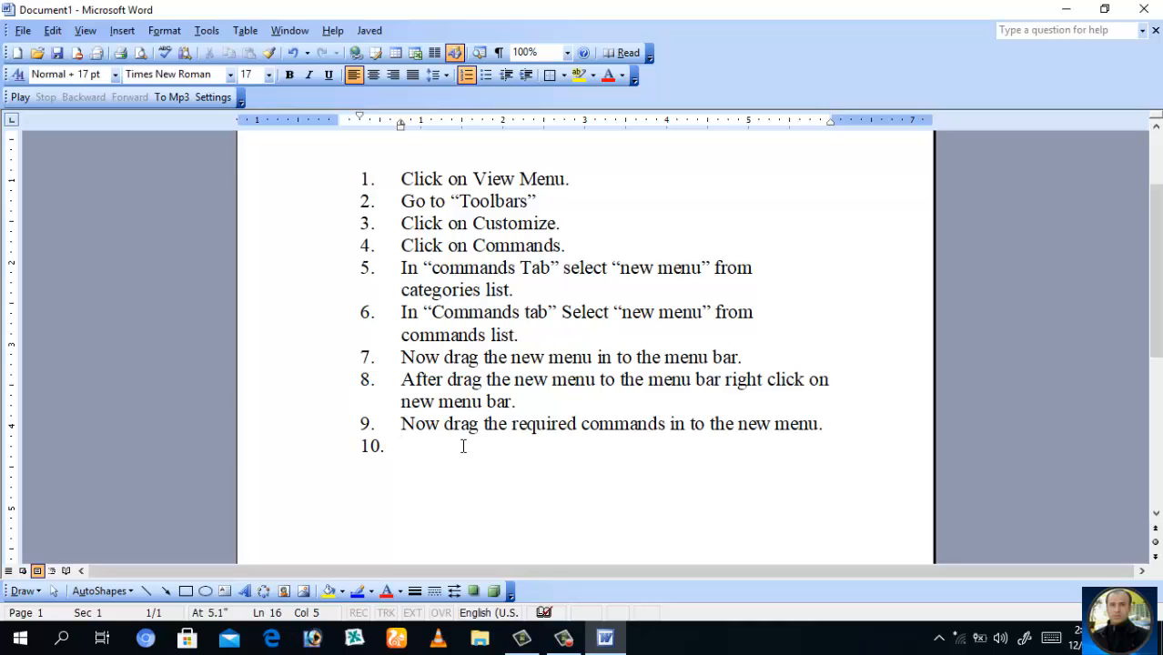
End the numbered list after item 9 and start a paragraph below it with the word "note".
key(Return)
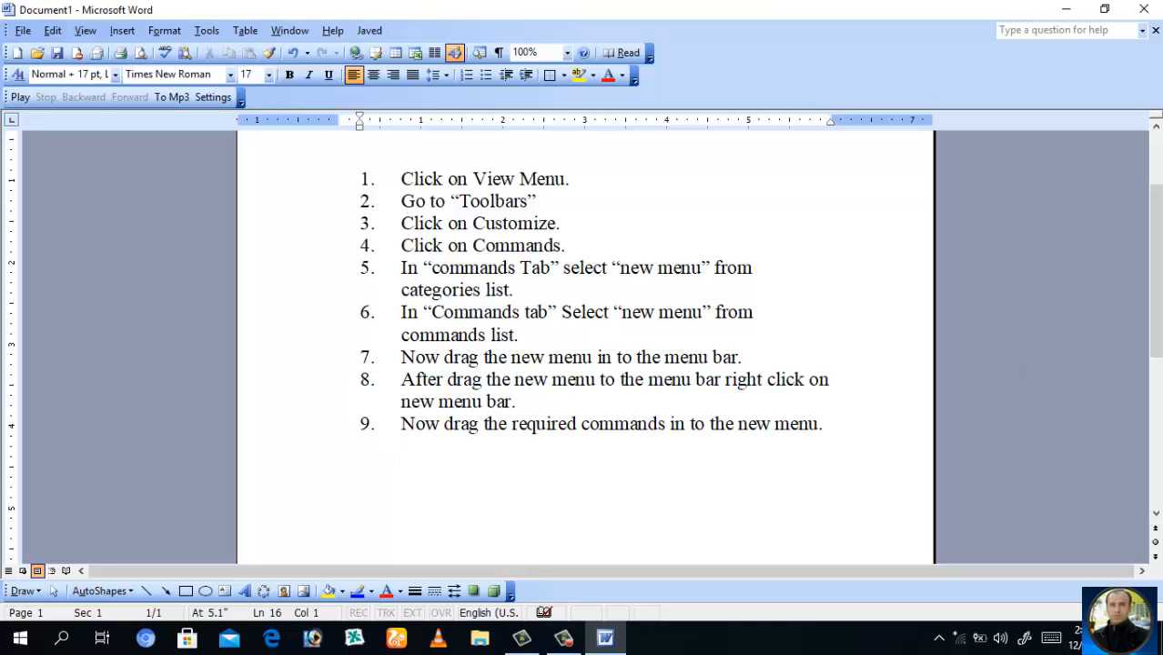
drag(1158, 316, 1158, 319)
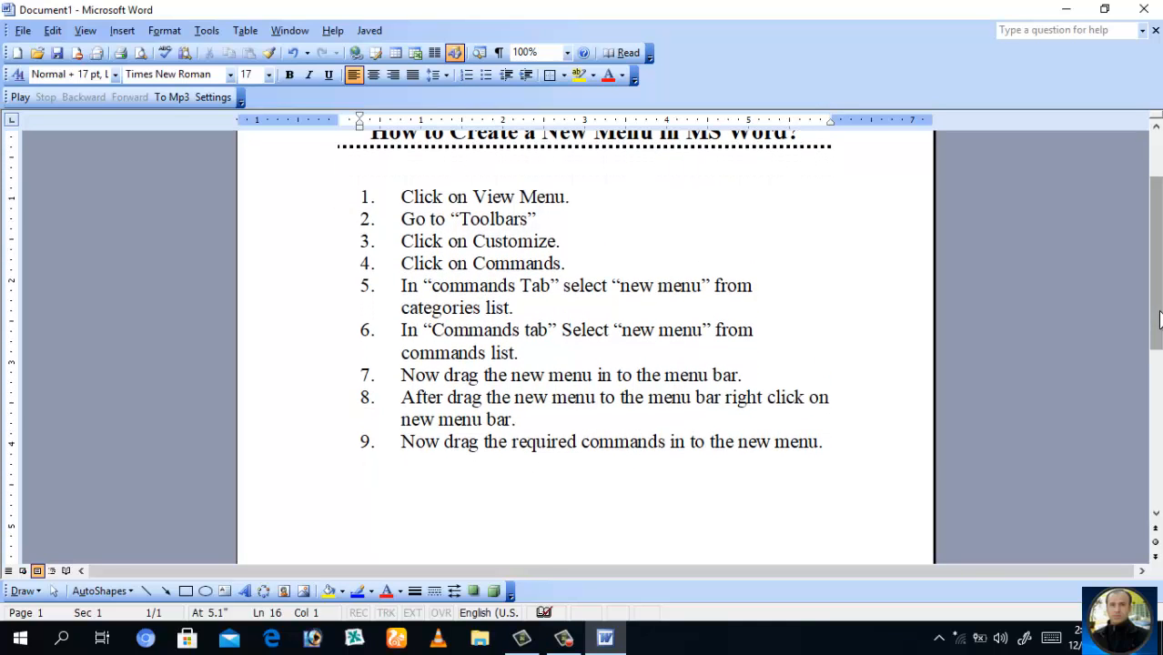
text(note)
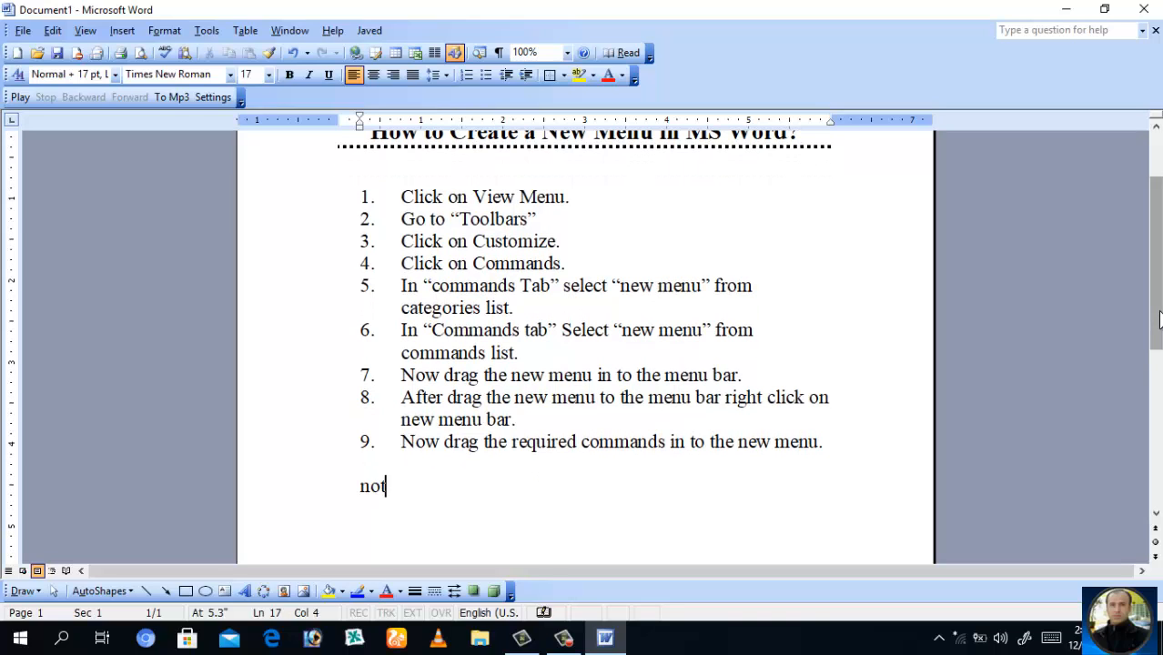
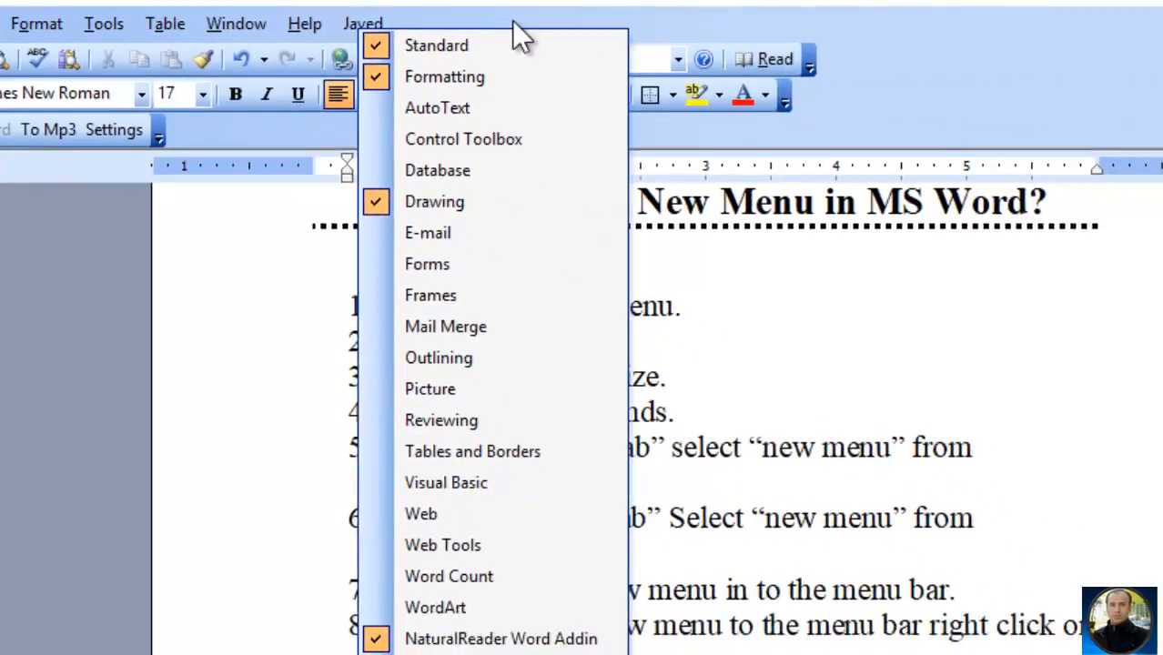
Reopen toolbar customization, insert & before the first letter of the custom menu's name to assign its access key, and close customization.
click(787, 29)
right_click(787, 29)
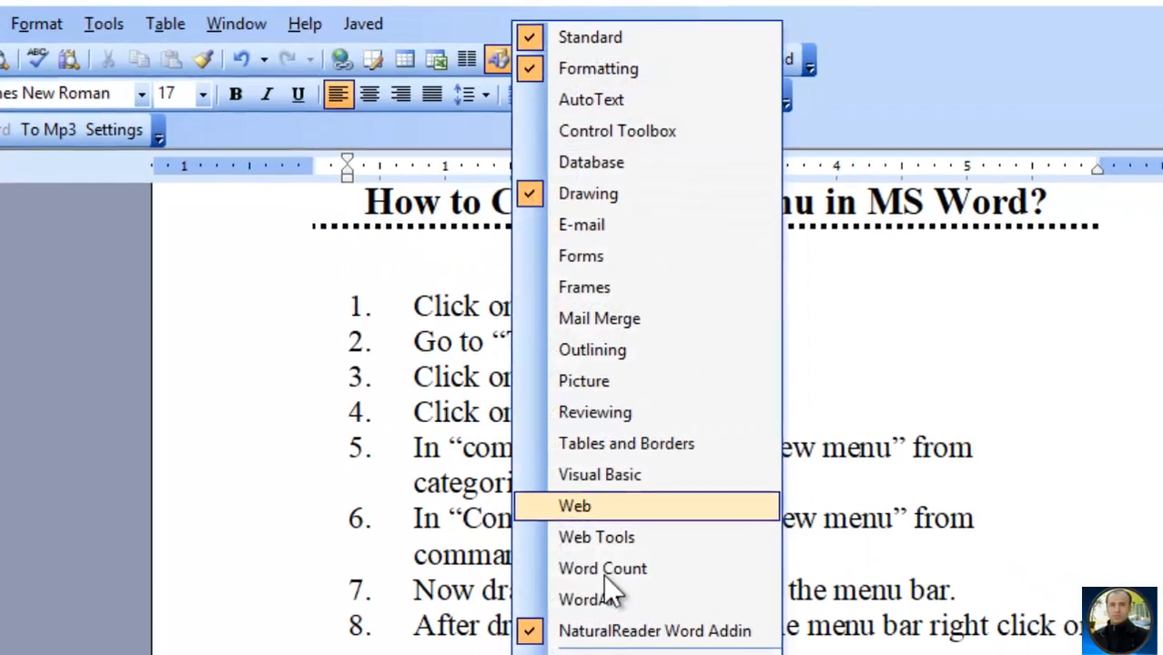
click(599, 644)
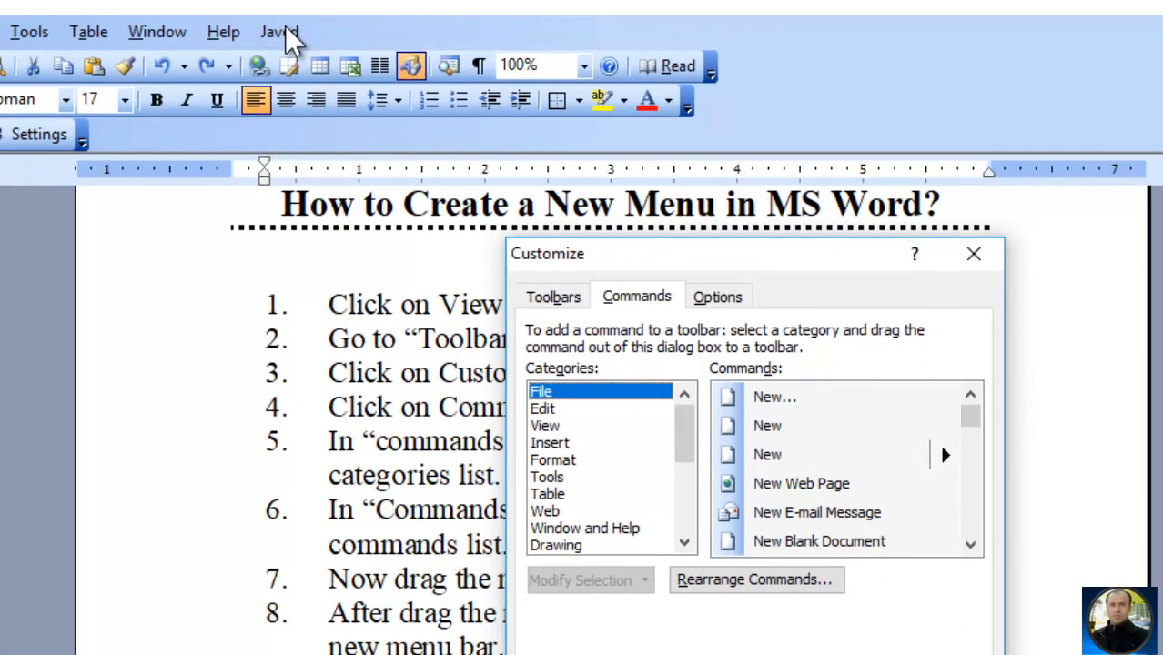
click(353, 23)
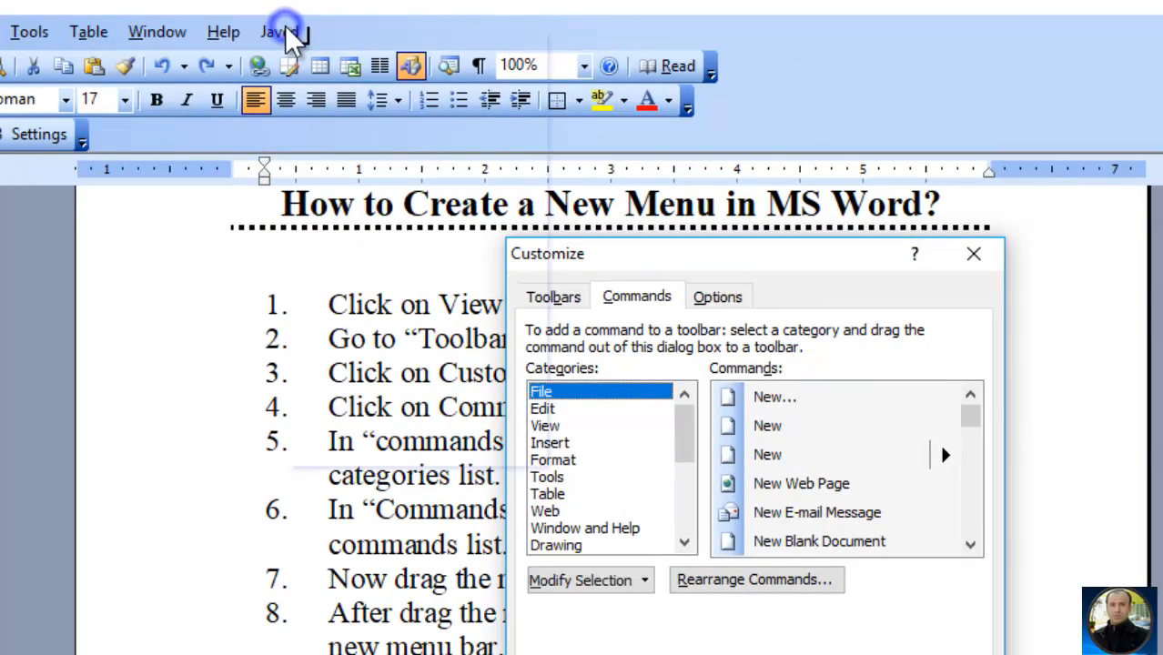
right_click(285, 31)
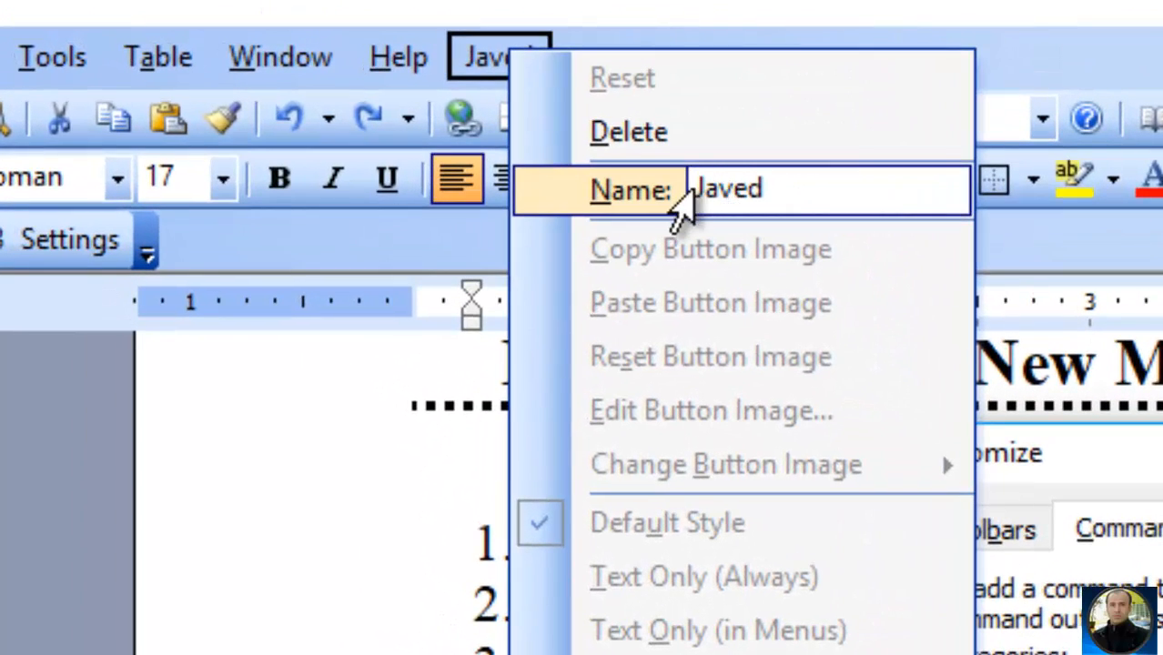
click(695, 188)
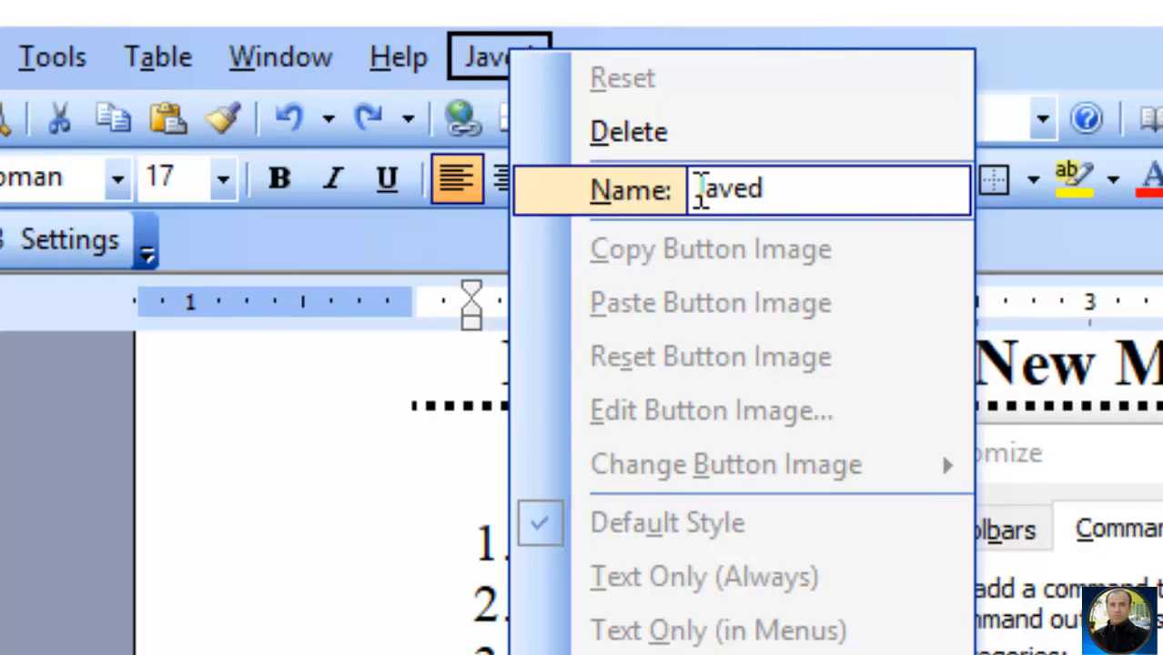
text(&)
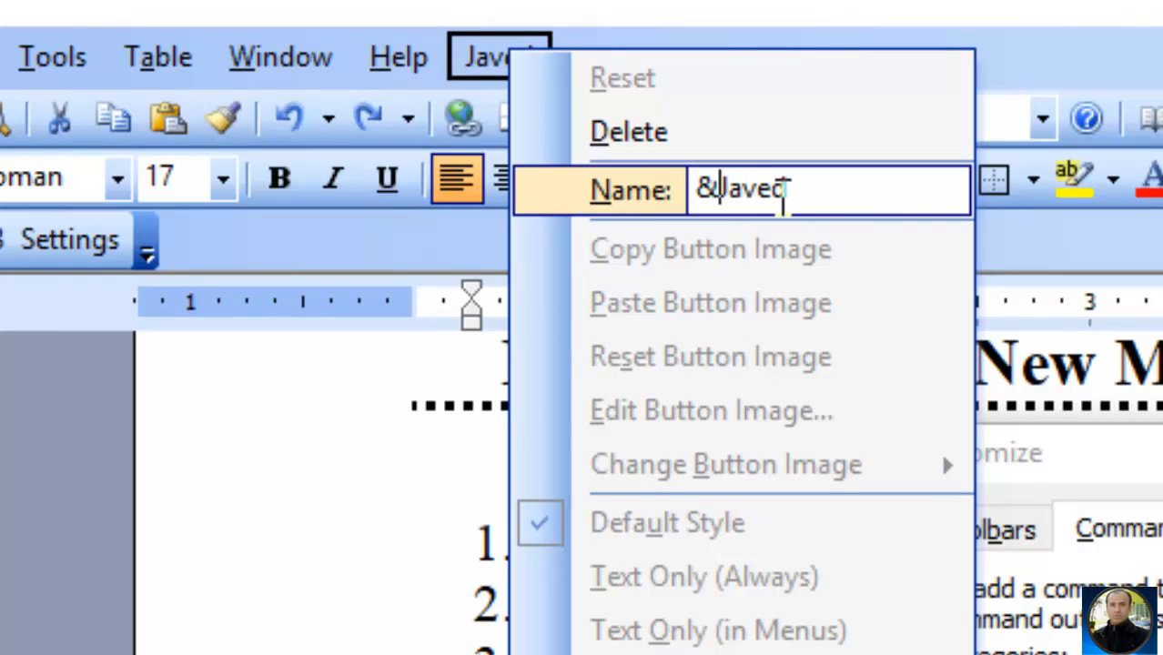
click(999, 51)
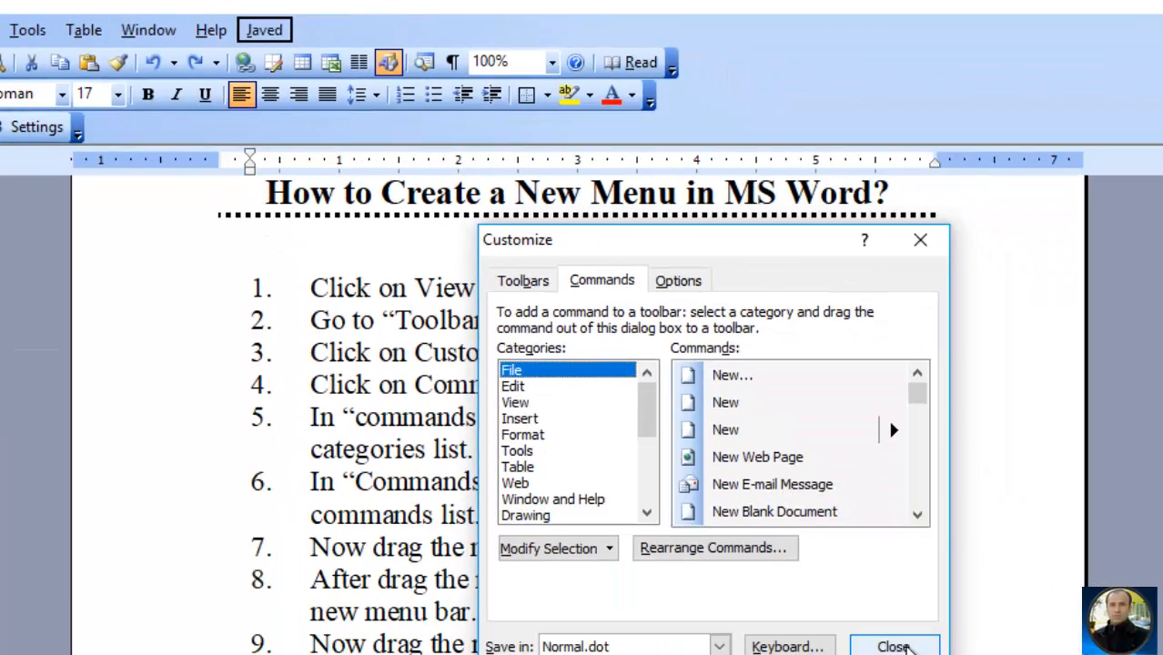
click(906, 642)
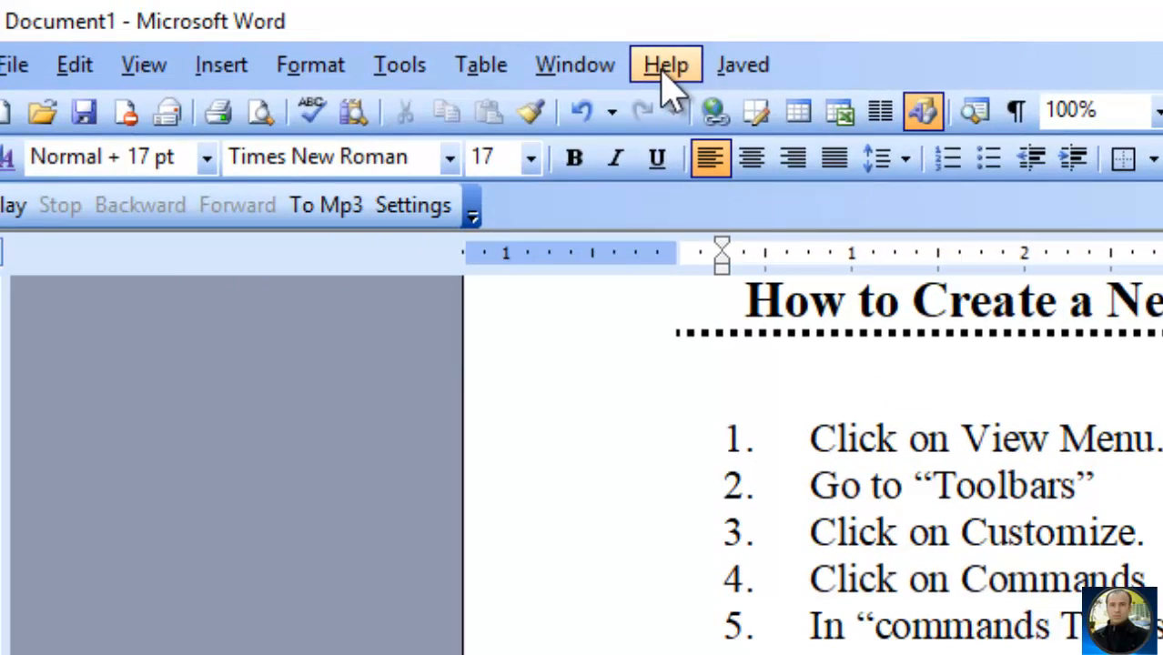
Test the access keys of the Help and Window menus, dismissing each menu after it is displayed.
key(alt+h)
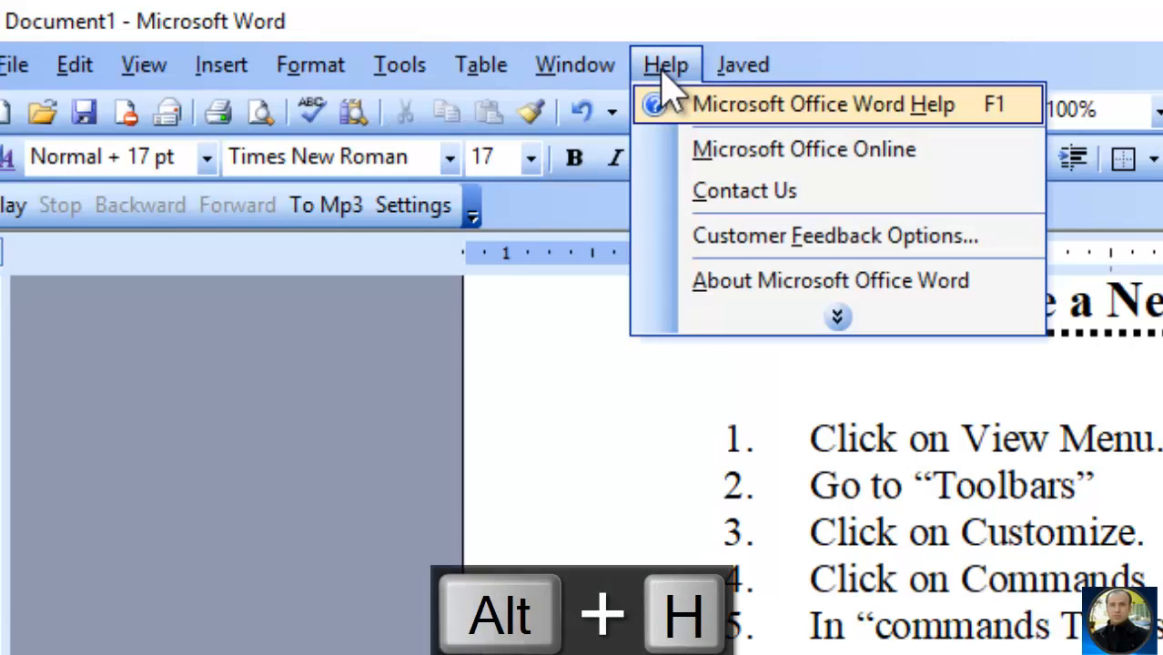
mouse_move(572, 73)
click(590, 342)
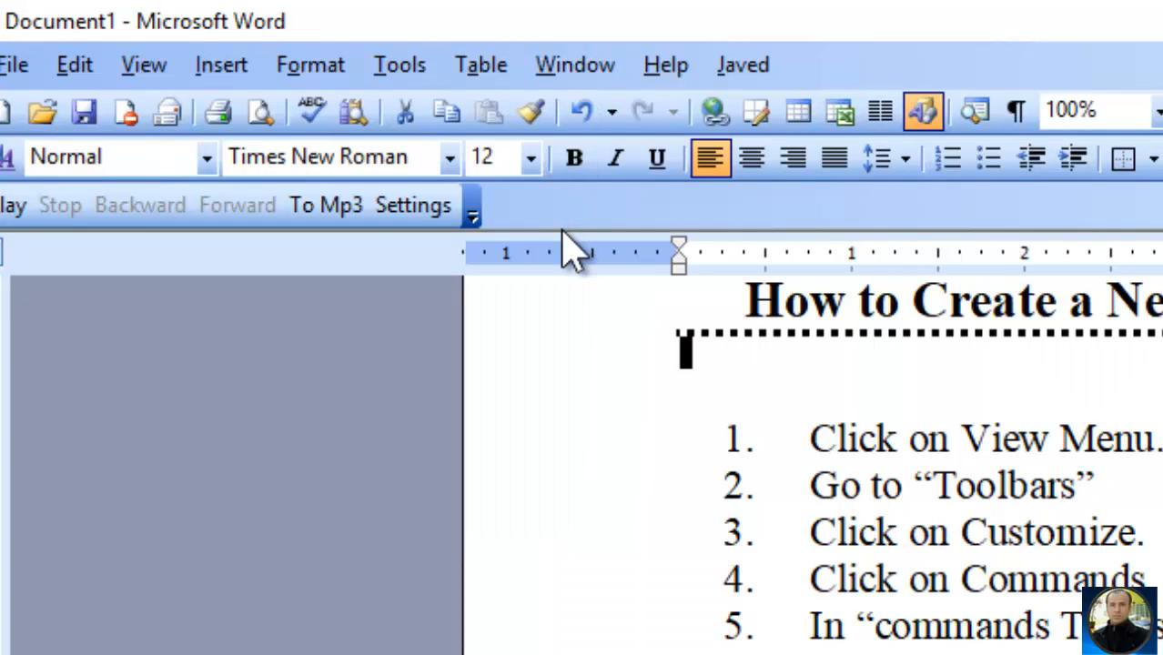
key(alt+w)
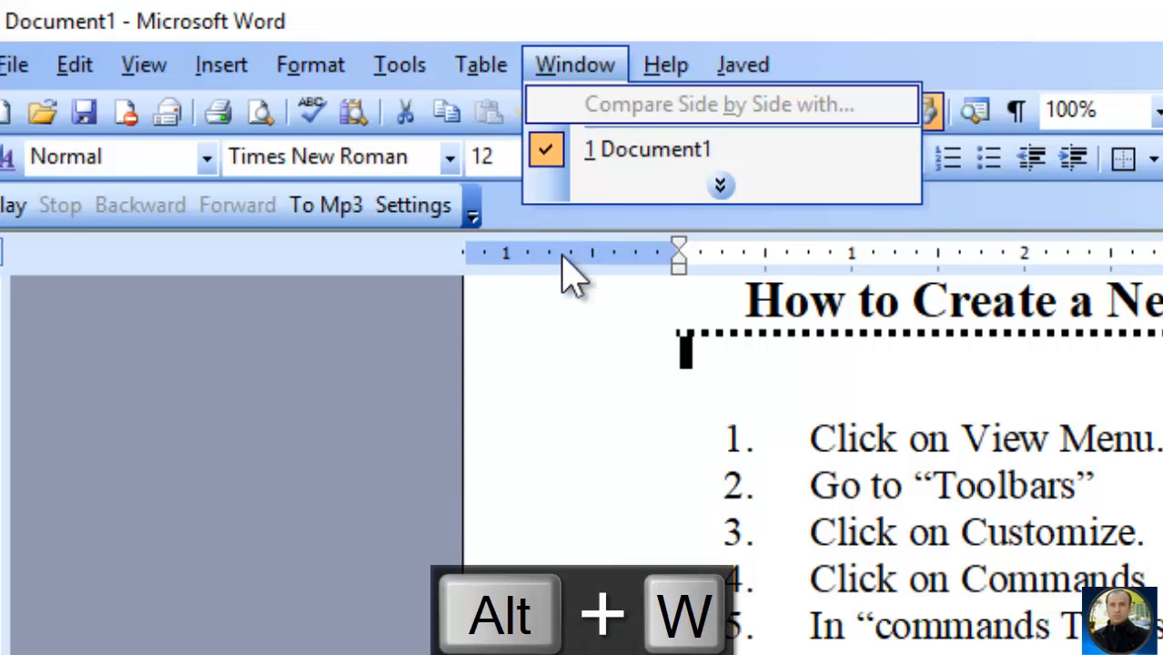
click(553, 335)
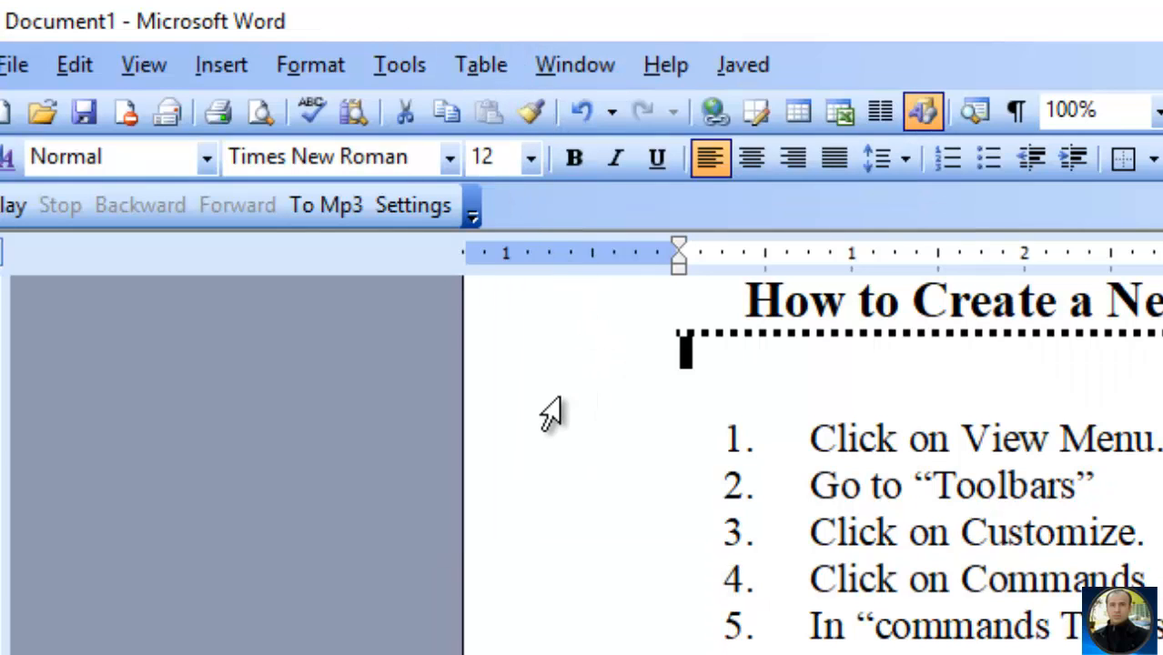
Test the Table menu's access key and dismiss the menu, and for contrast select the whole document and clear the selection.
key(alt+a)
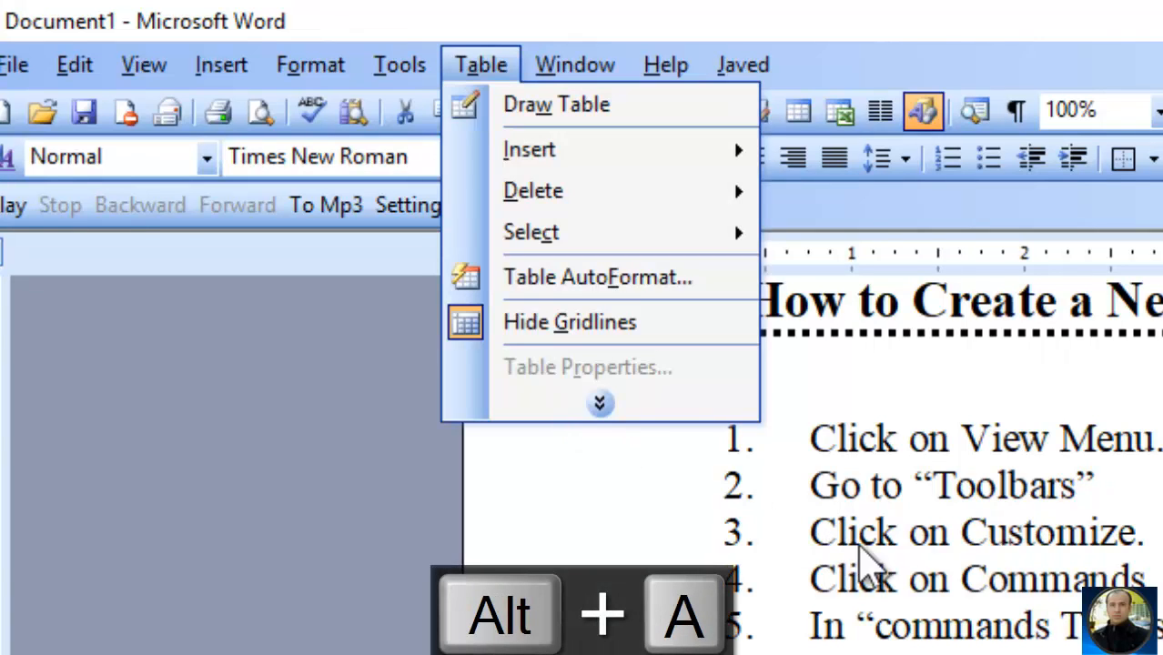
click(1154, 567)
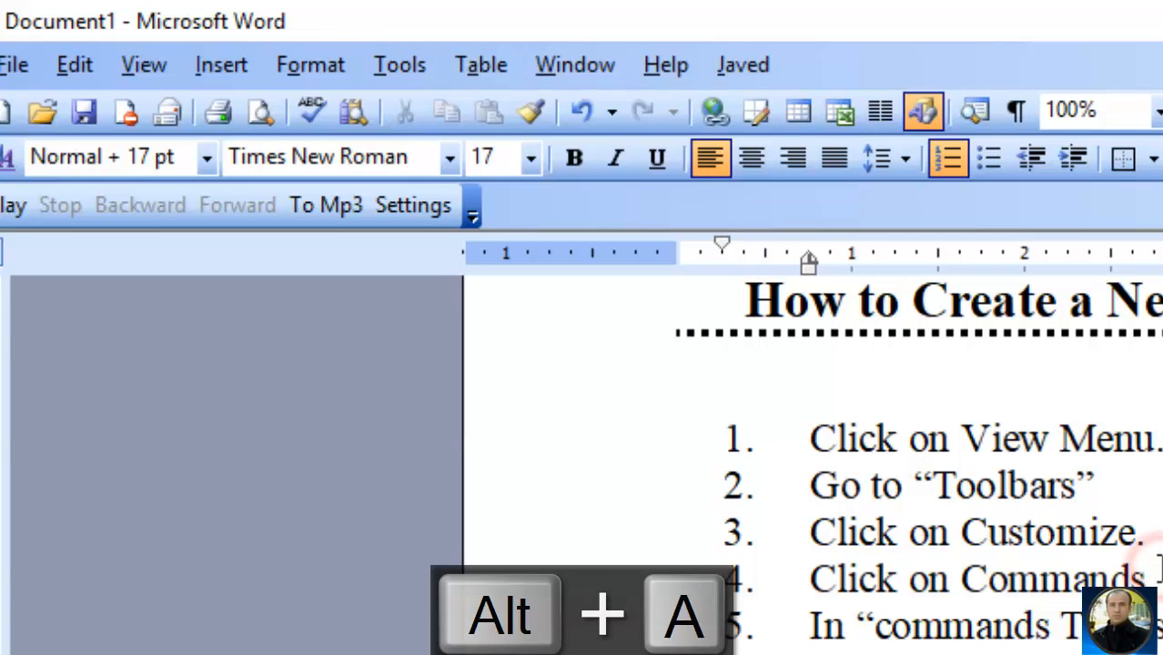
key(ctrl+a)
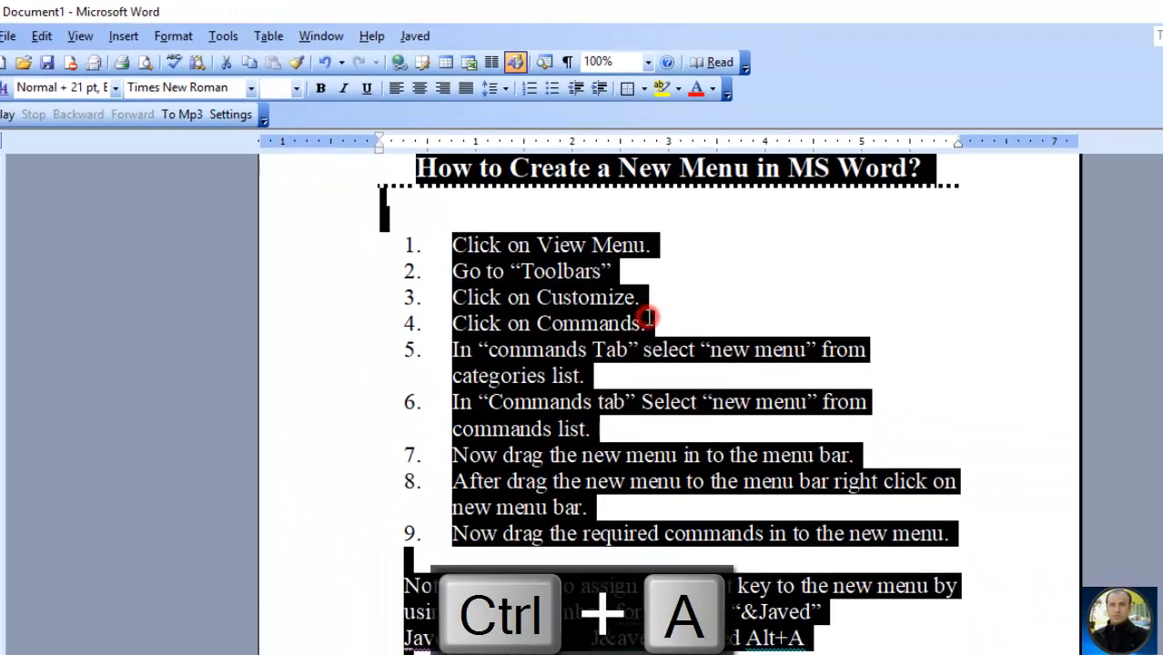
click(1159, 579)
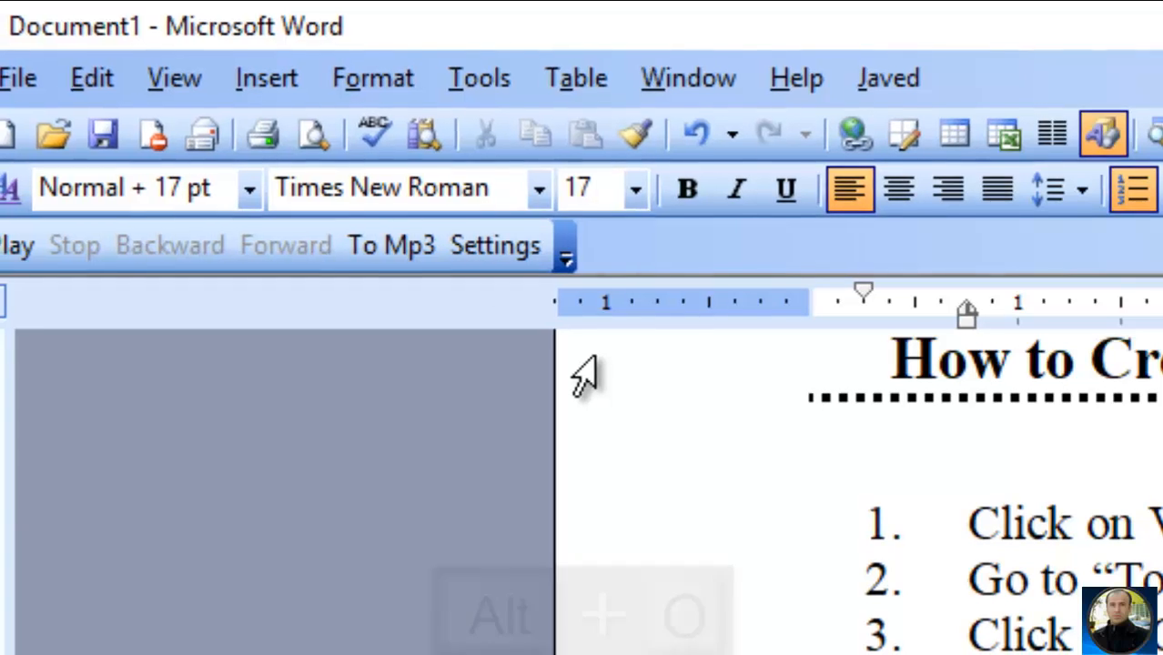
Test the access keys of the Format menu and the custom menu, dismissing each menu after it is displayed.
key(alt+o)
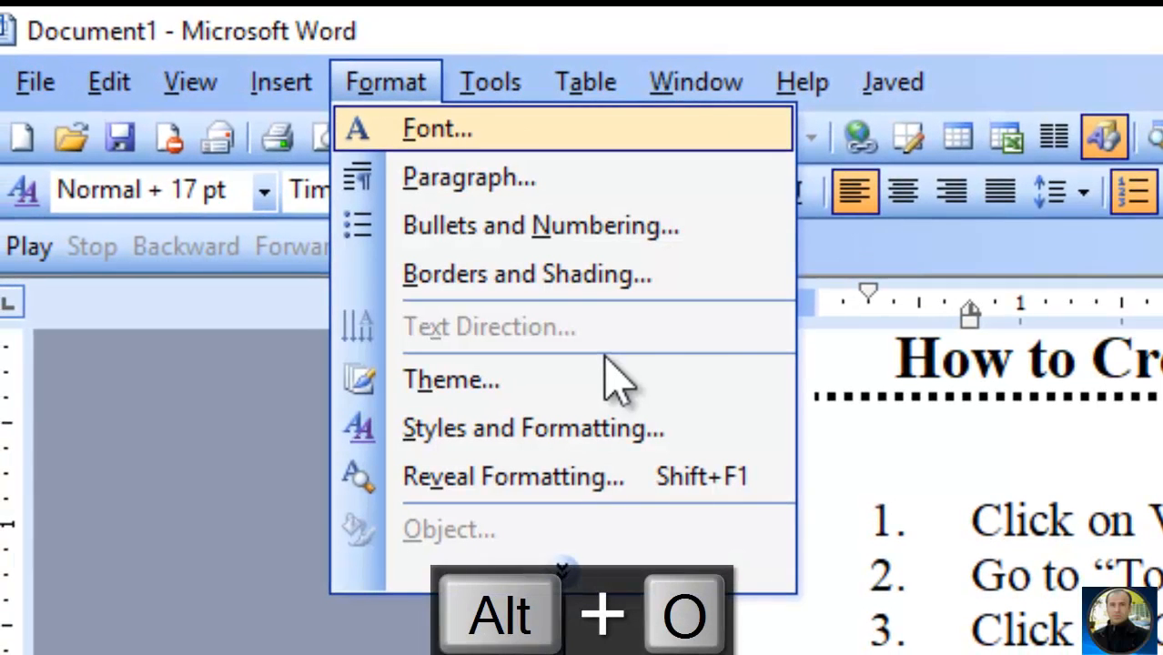
click(1029, 460)
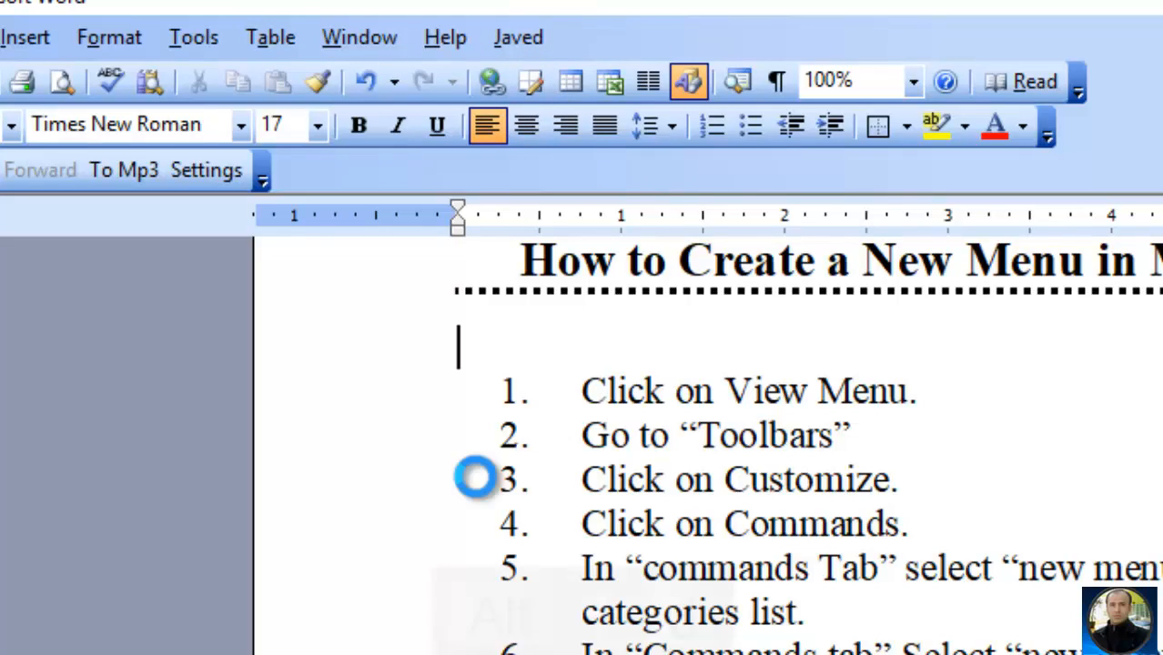
key(alt+j)
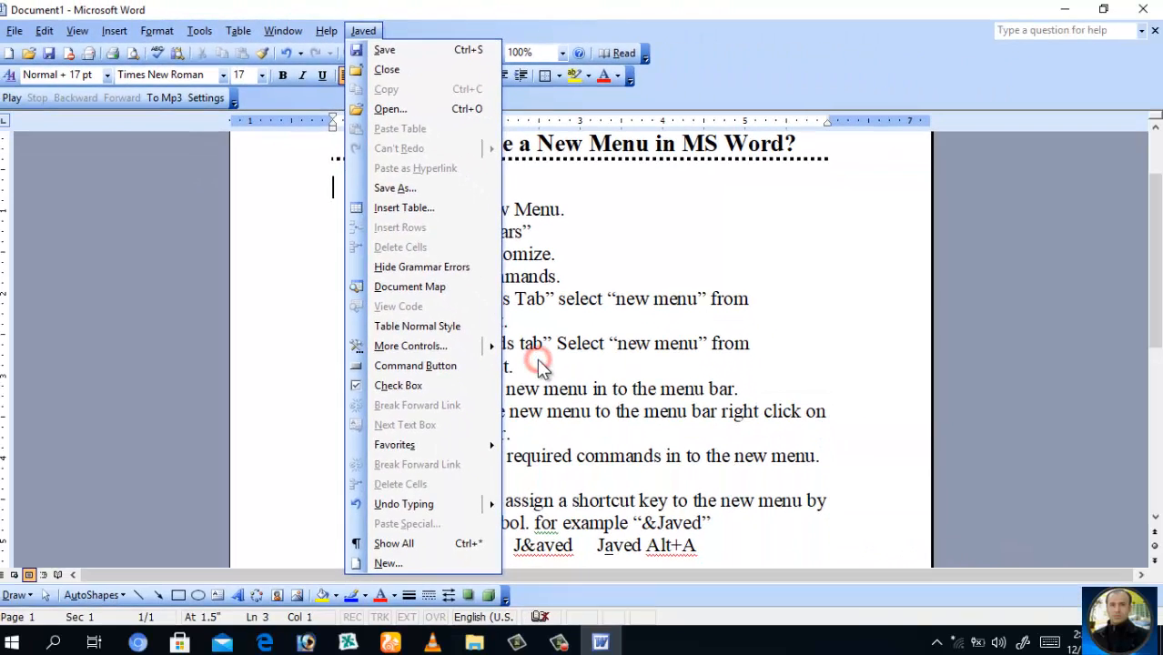
click(625, 447)
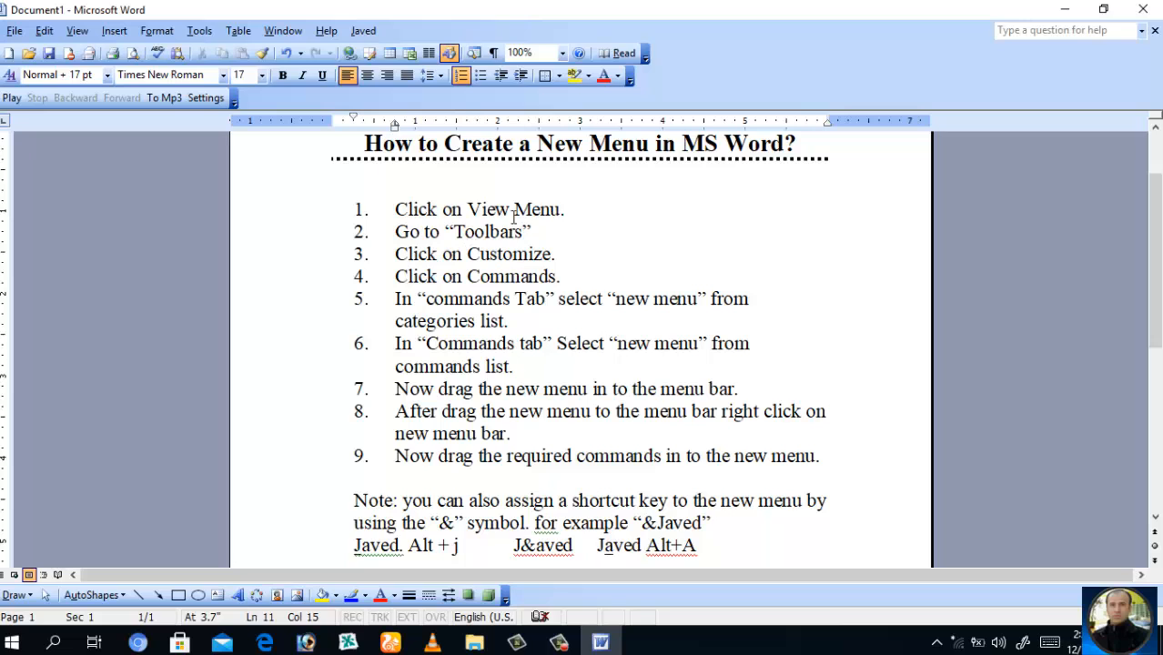
Open toolbar customization and add a New Menu from the New Menu category to the end of the menu bar.
click(77, 32)
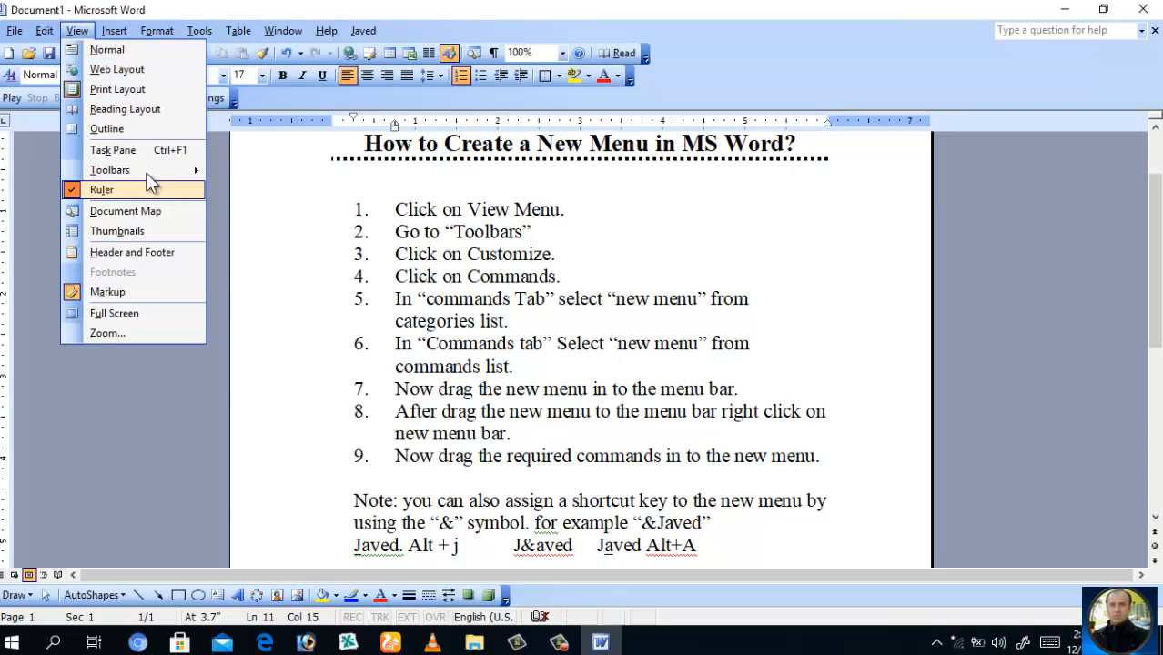
mouse_move(145, 170)
click(314, 569)
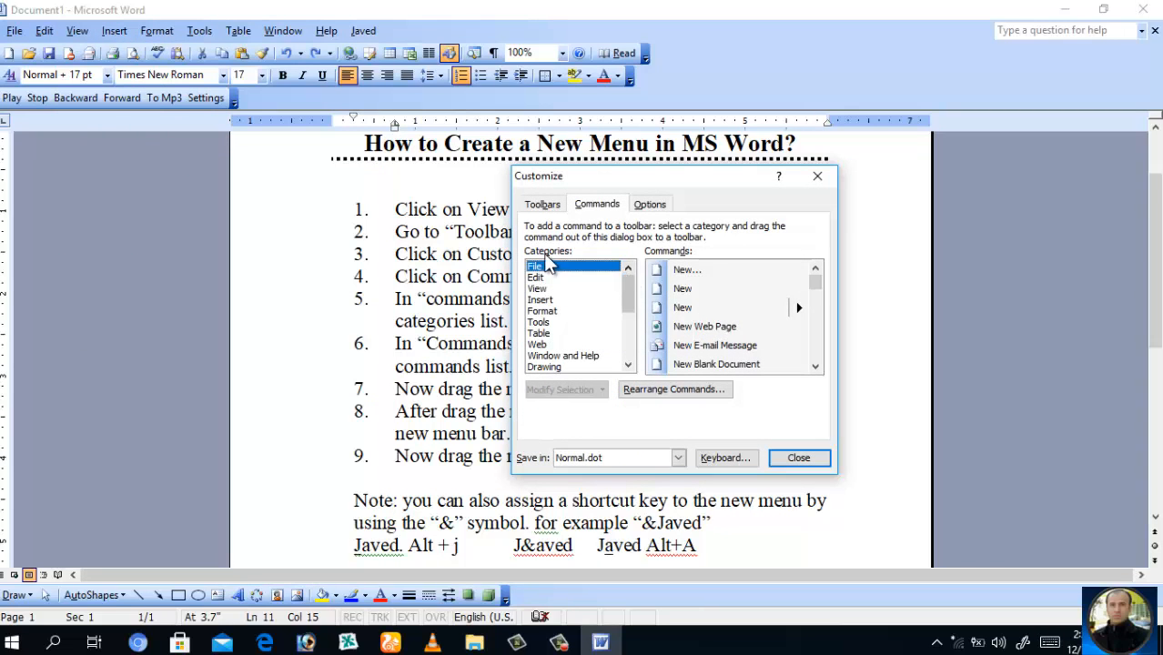
drag(627, 293, 628, 346)
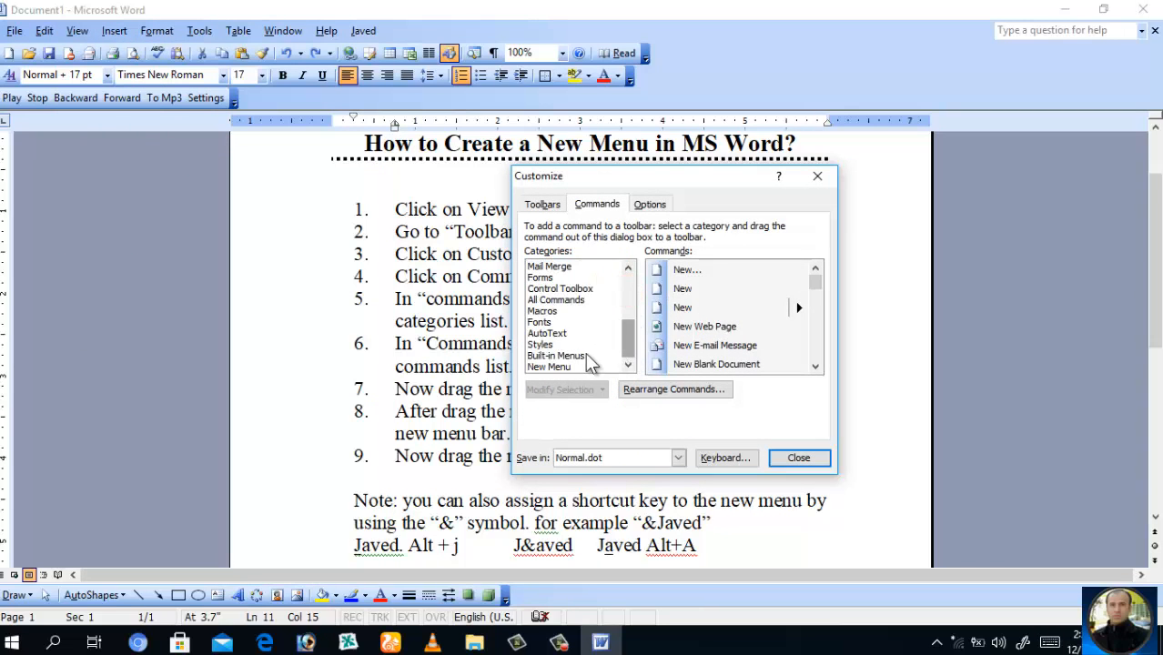
click(575, 367)
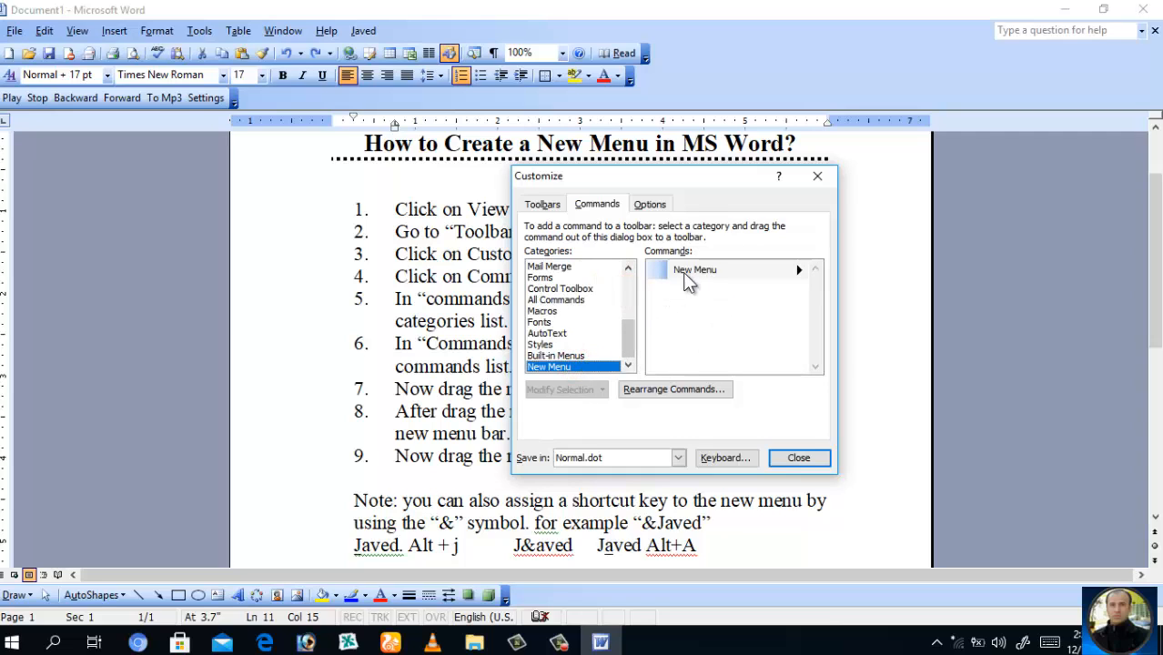
drag(687, 280, 417, 34)
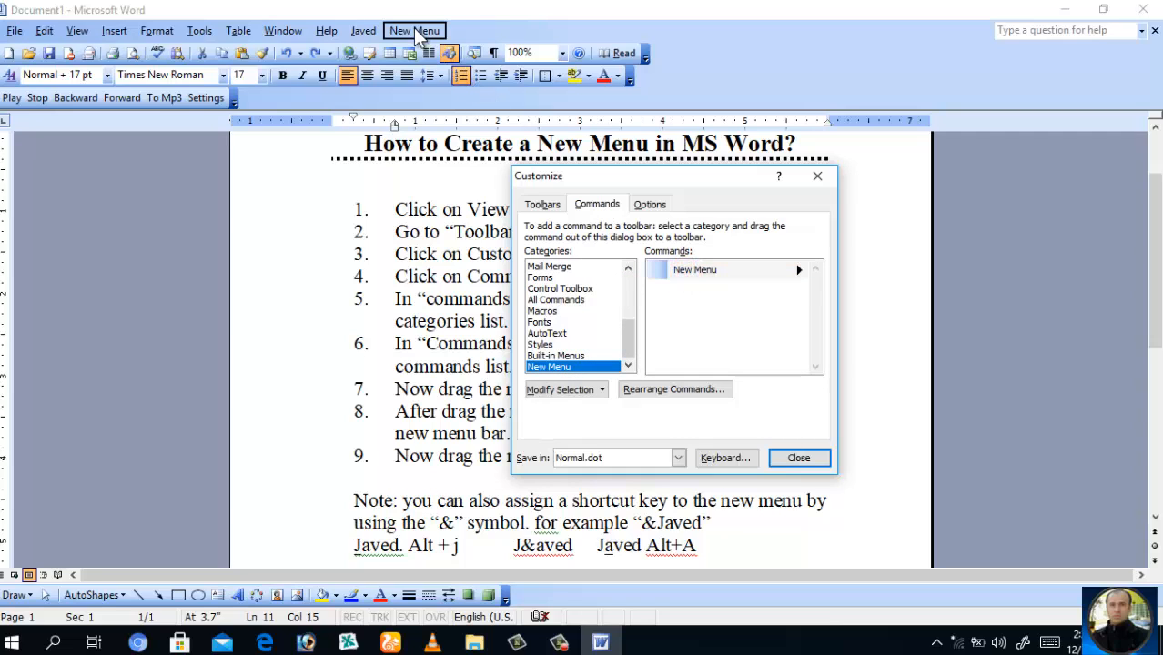
Rename the added menu Swat and reopen its name with the insertion point before the first letter.
right_click(416, 33)
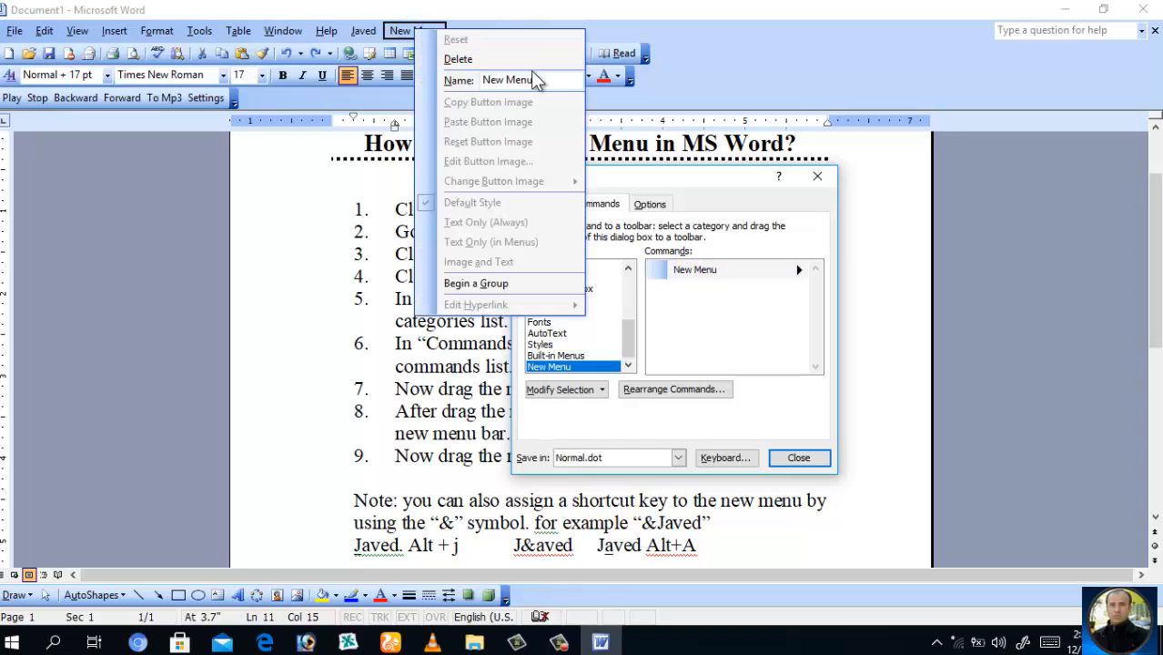
drag(536, 79, 480, 80)
key(BackSpace)
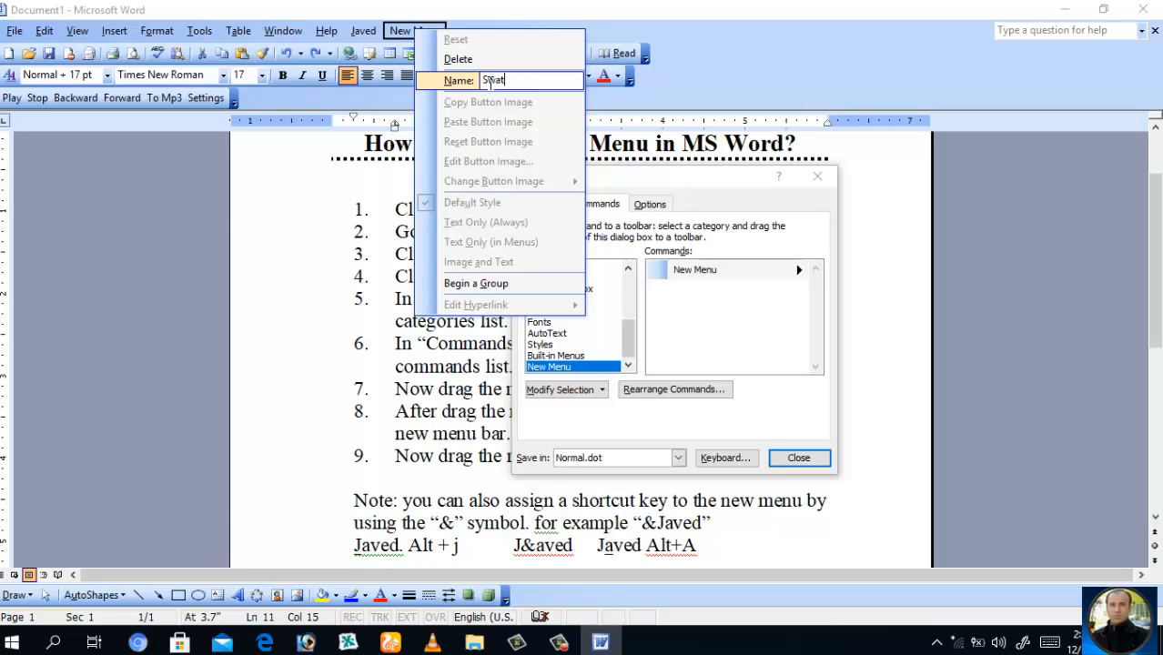
key(Return)
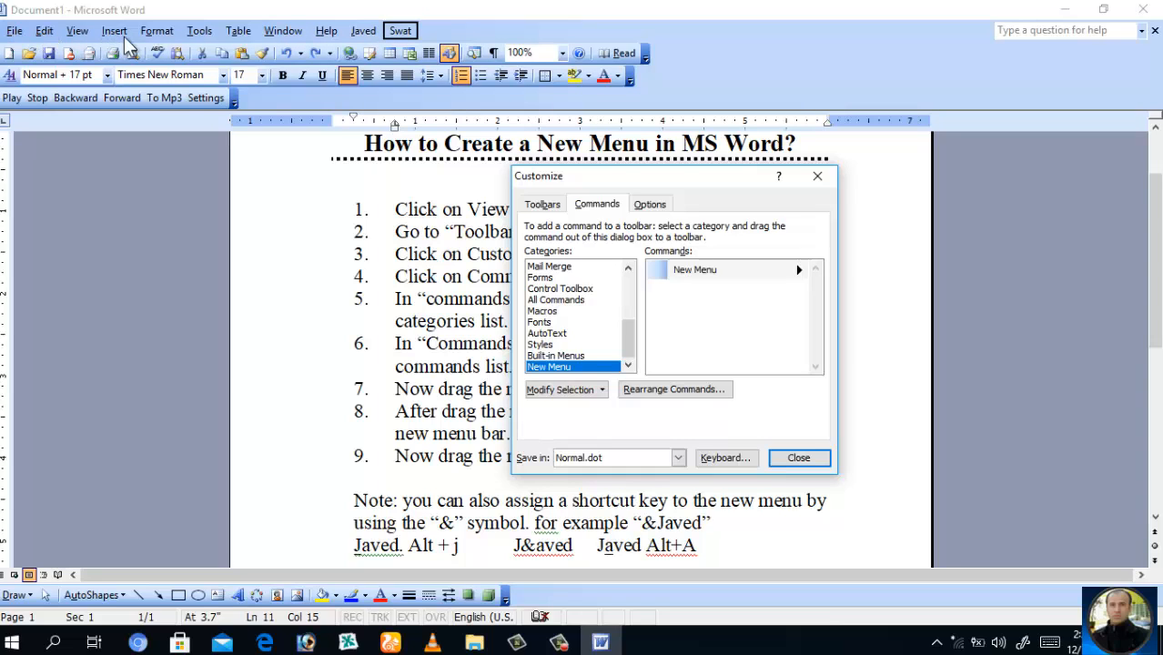
right_click(409, 33)
click(475, 80)
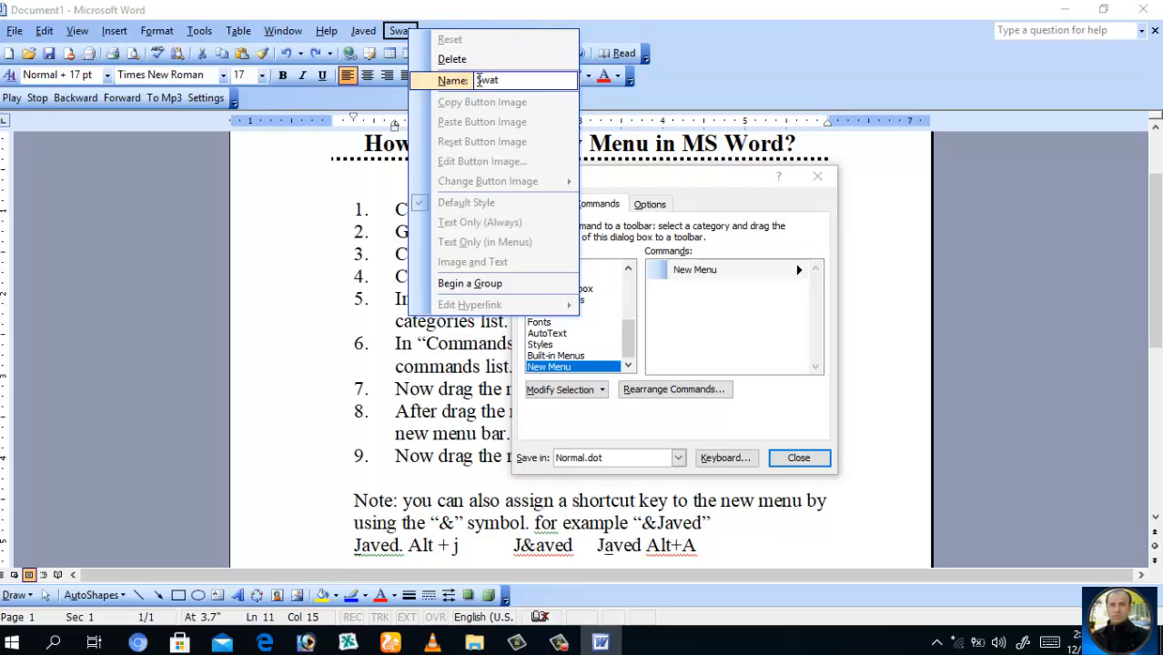
click(649, 23)
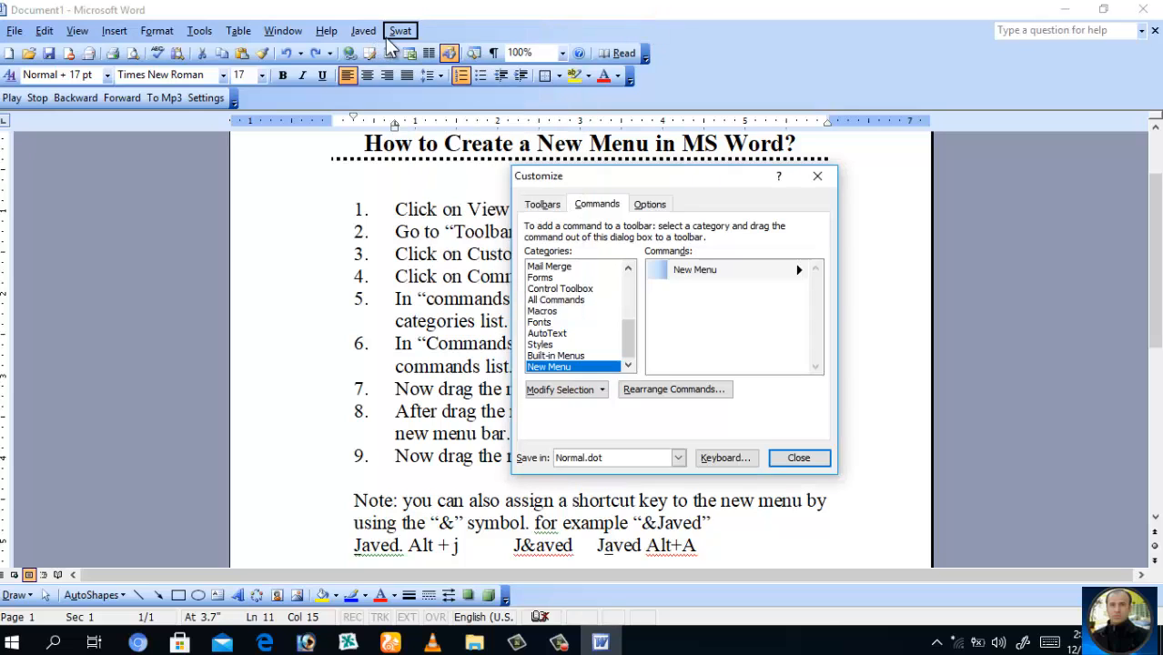
Add the AllCaps command from the All Commands category to the Swat menu twice and close customization.
drag(398, 39, 401, 43)
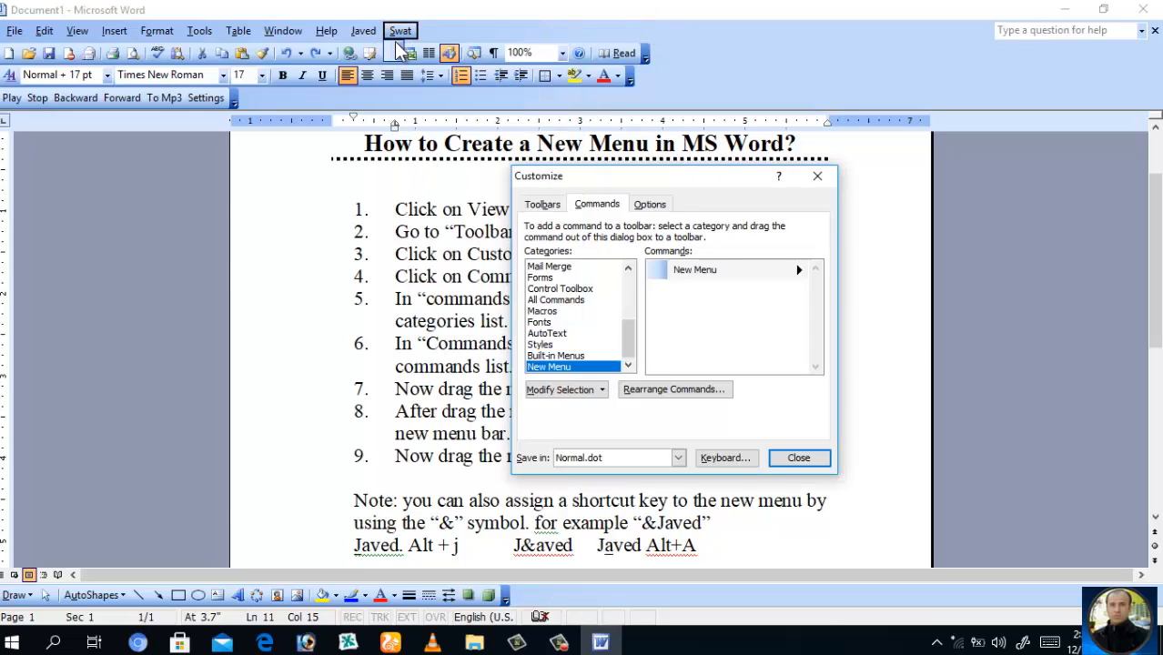
click(537, 300)
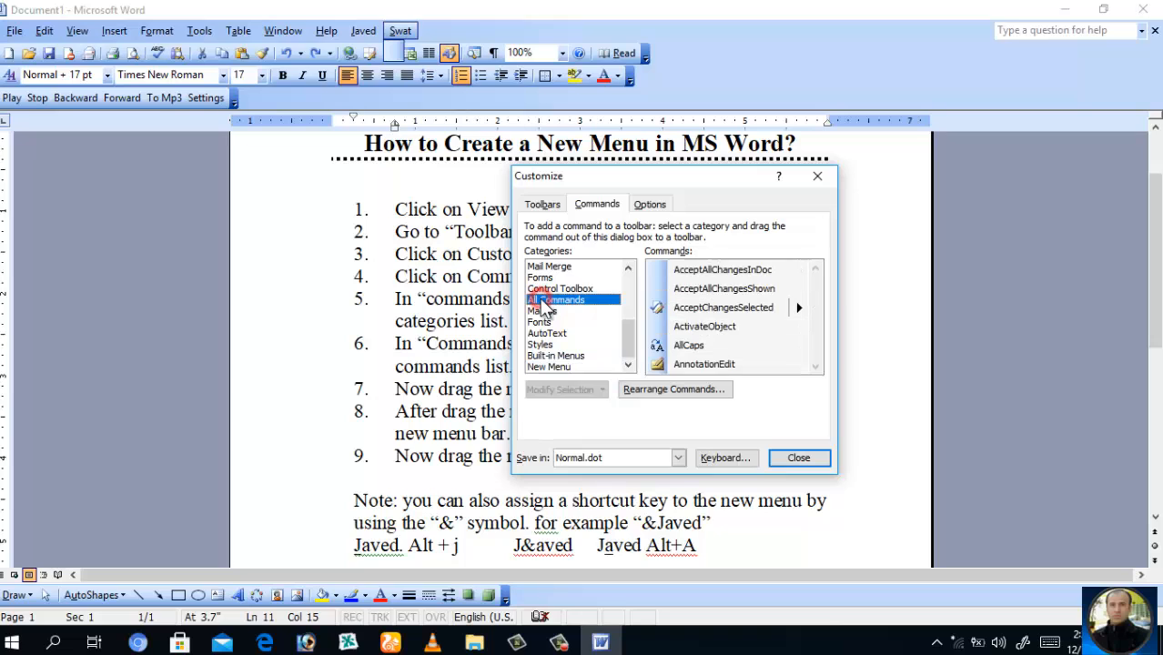
drag(660, 346, 414, 52)
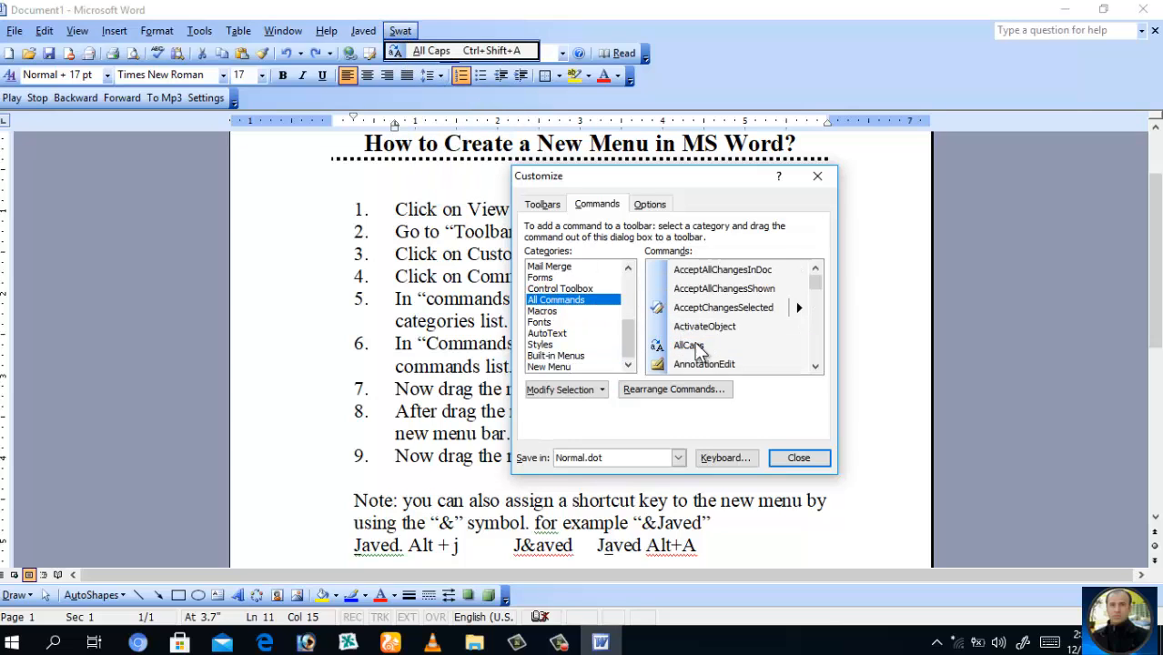
drag(699, 347, 405, 65)
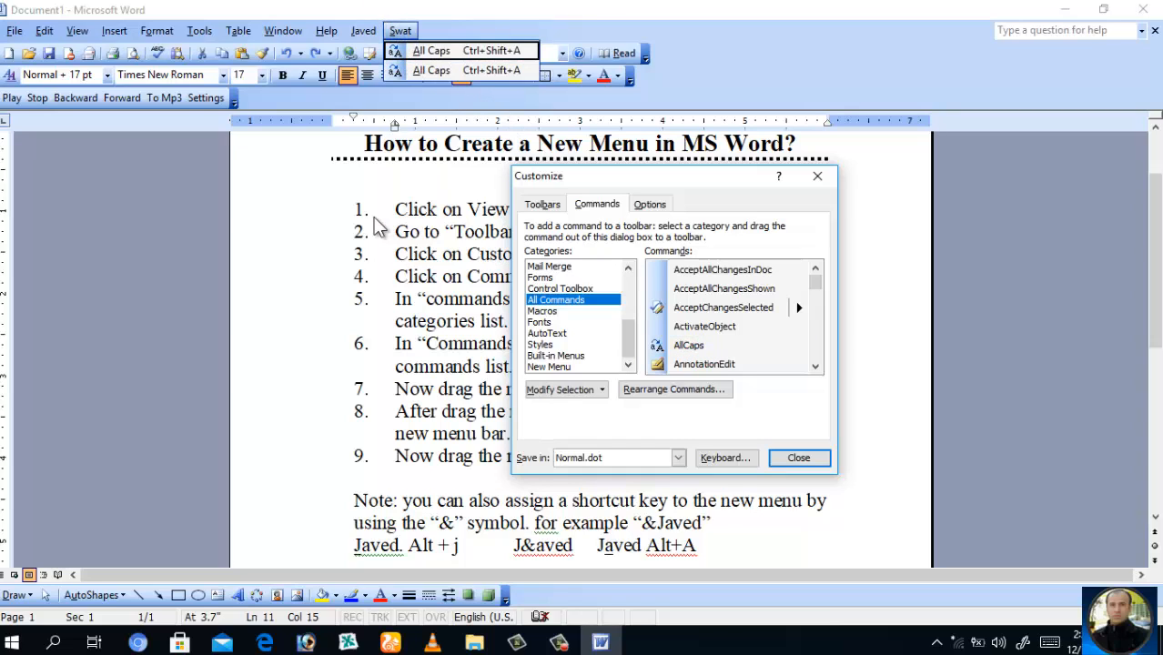
click(788, 457)
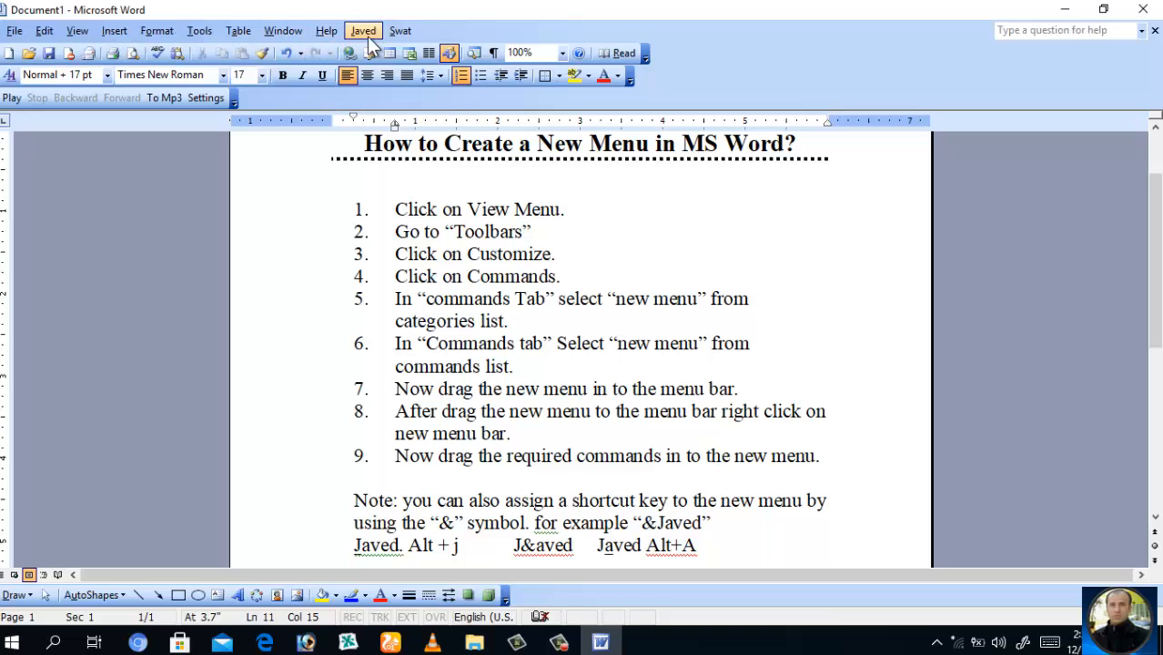
Reopen toolbar customization and move the first custom menu from the menu bar to the Standard toolbar, between Insert Table and Insert Excel Worksheet.
right_click(426, 34)
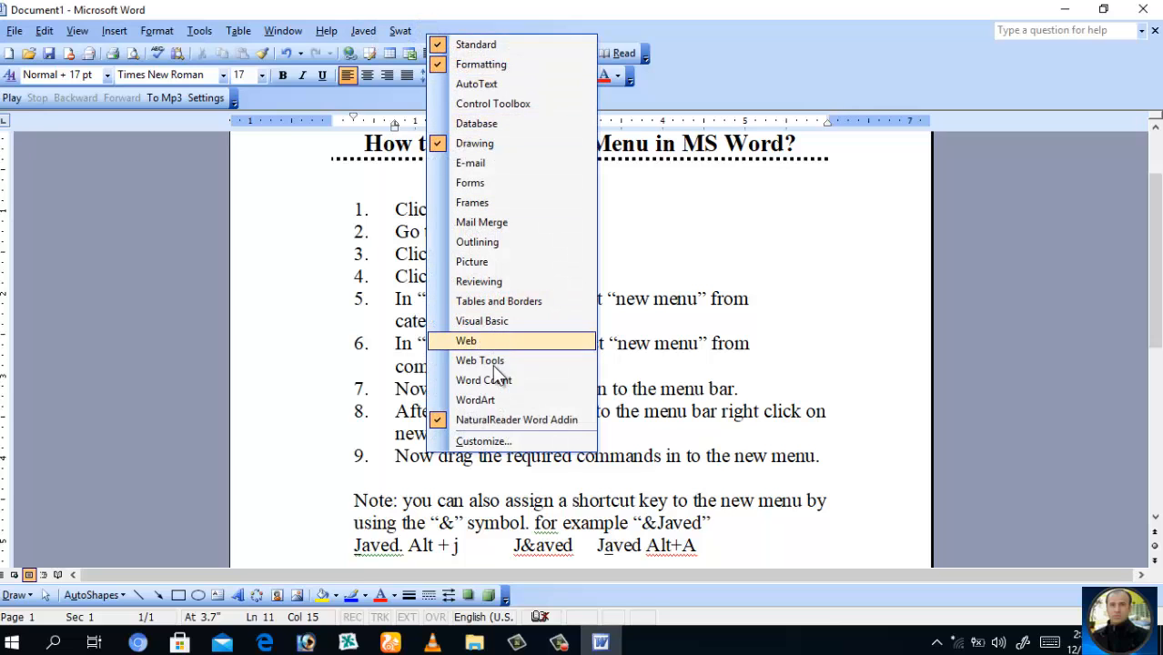
click(483, 442)
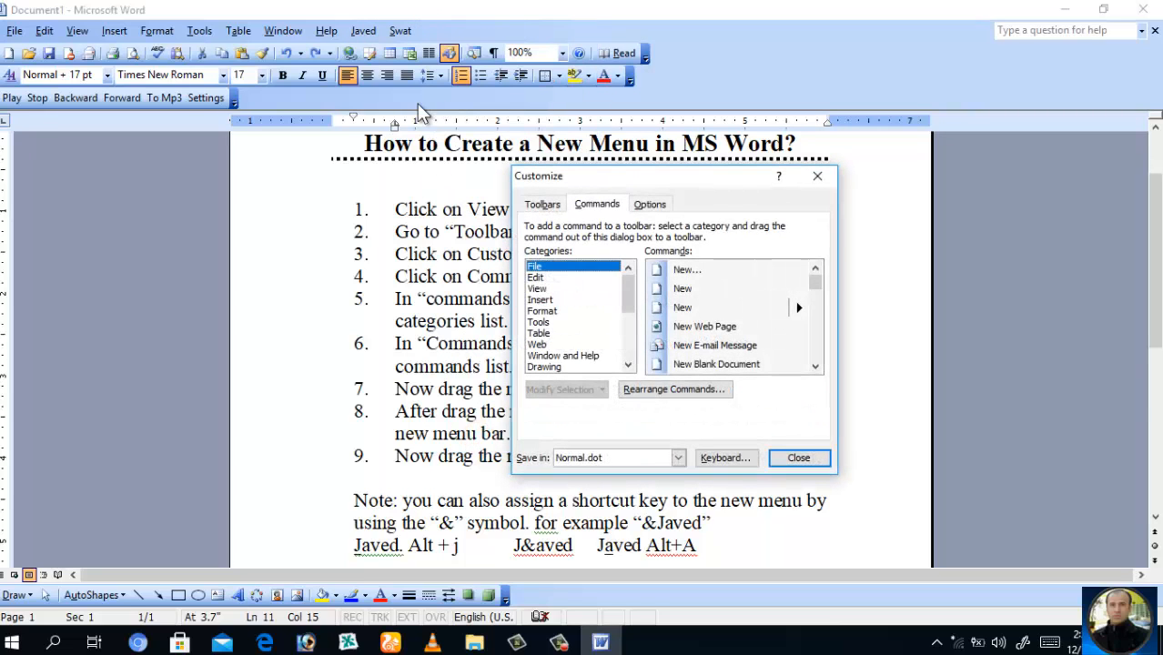
right_click(365, 33)
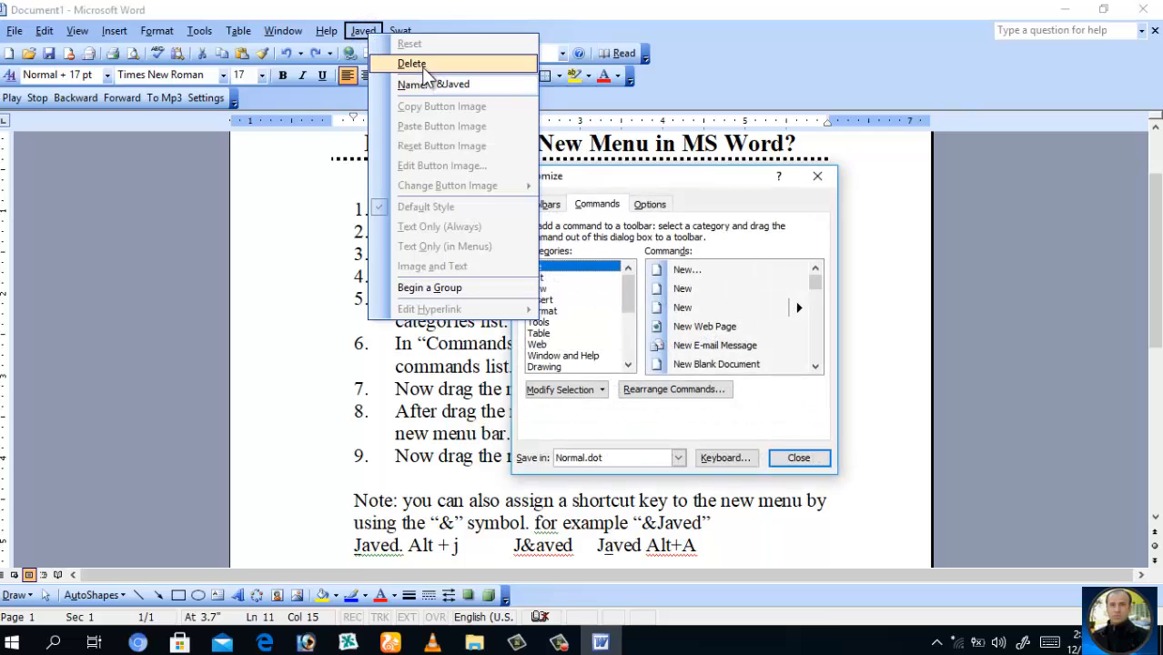
key(Escape)
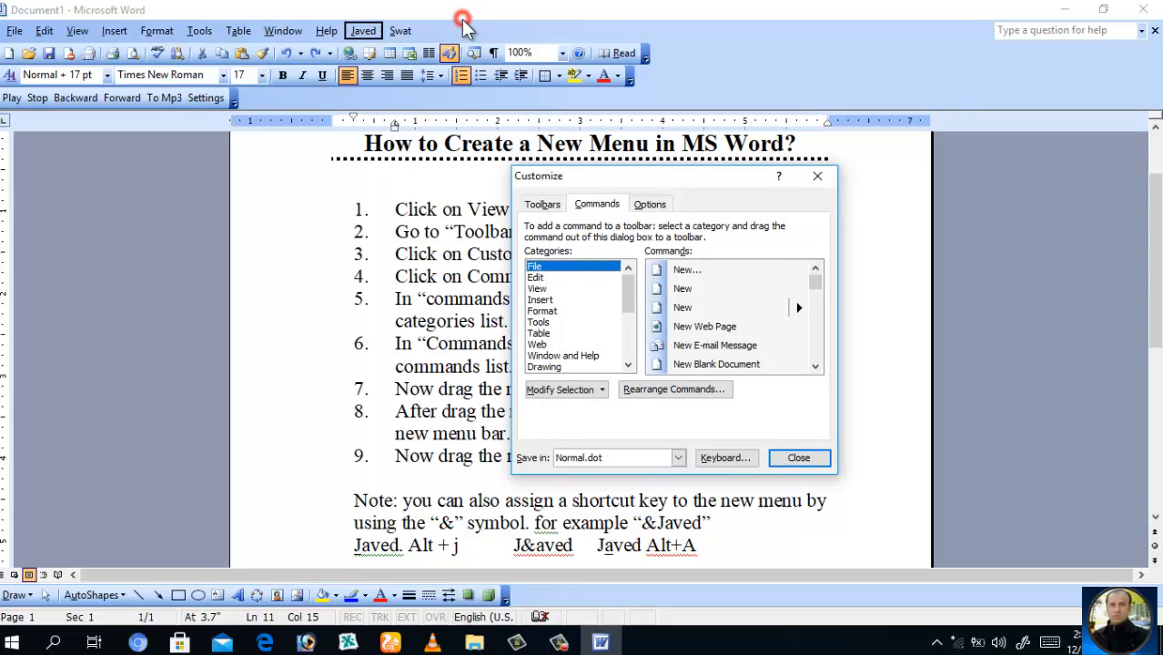
click(362, 33)
drag(362, 33, 419, 53)
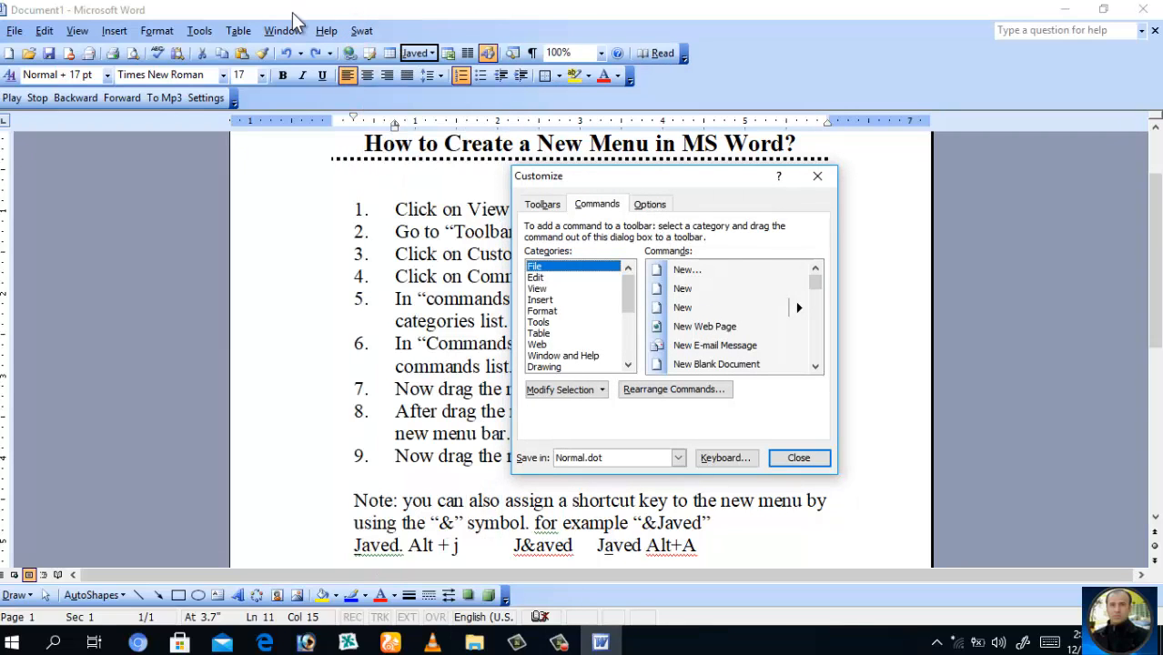
Delete the Swat menu from the menu bar and close customization.
right_click(361, 33)
click(396, 62)
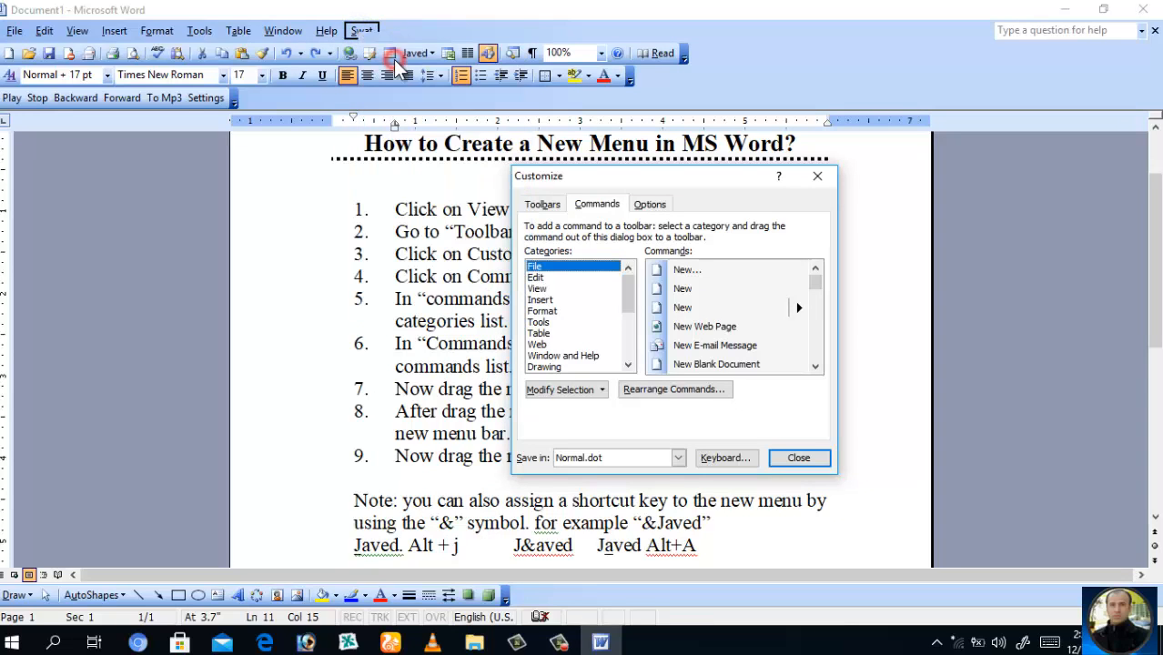
click(798, 459)
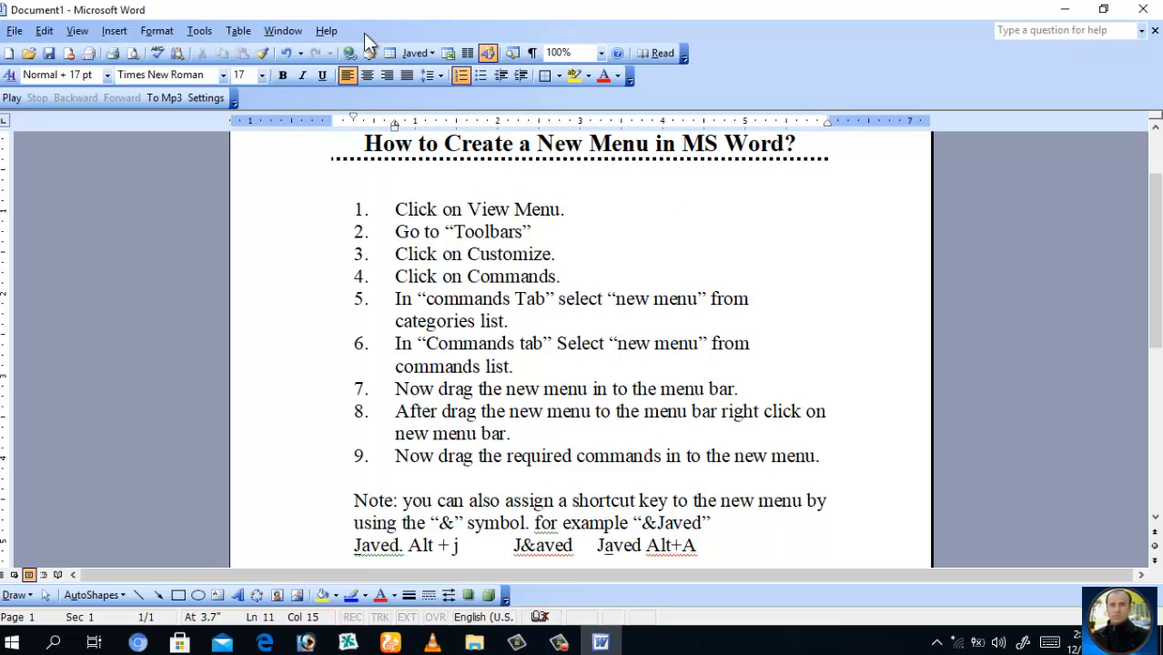
click(532, 232)
mouse_move(1148, 293)
mouse_down()
mouse_move(1149, 310)
mouse_move(1148, 293)
mouse_up()
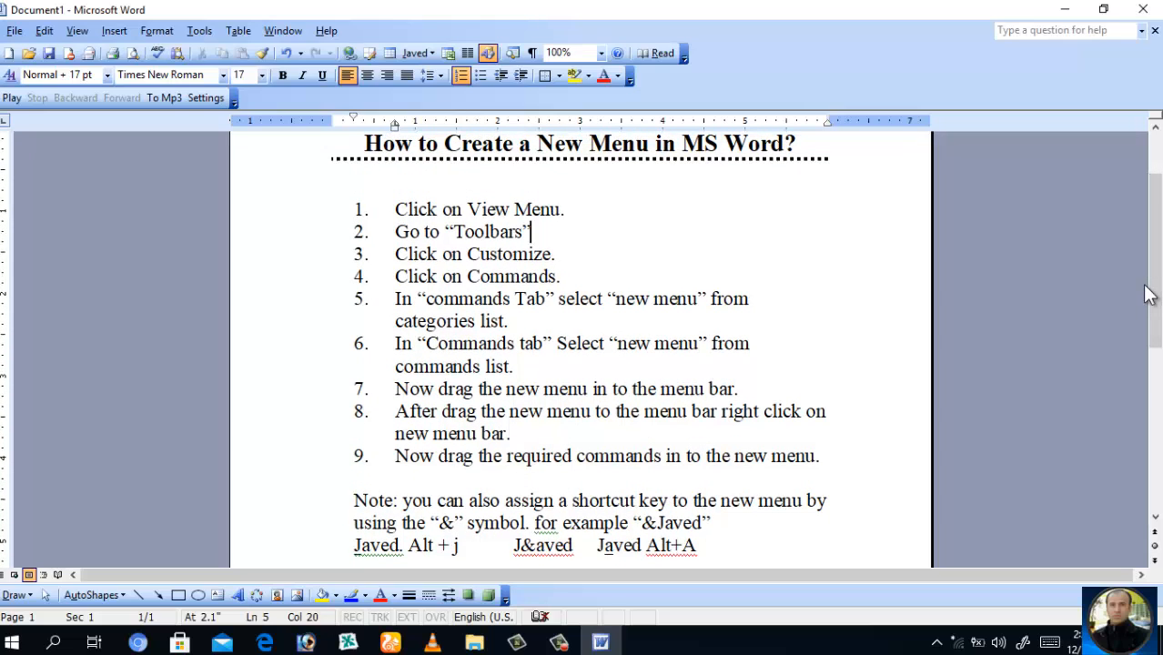